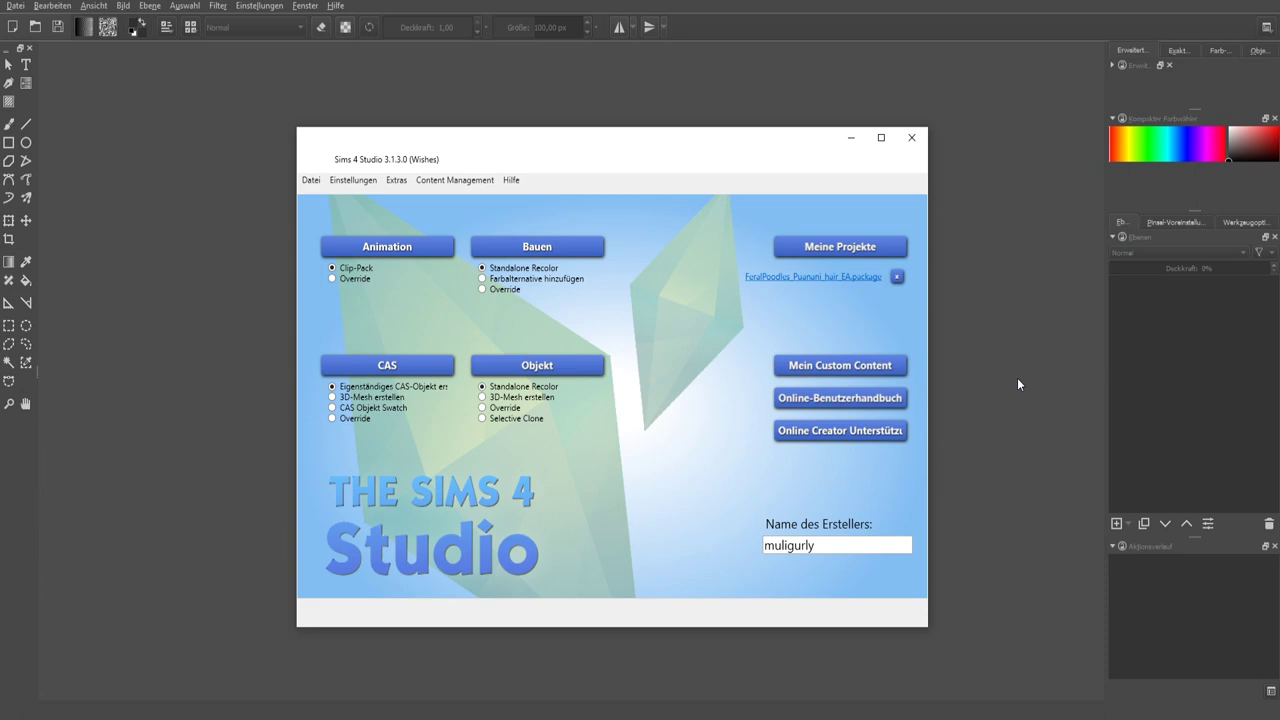
Start a standalone CAS item for humans and filter the catalogue to female (Weiblich) adult tops.
click(382, 364)
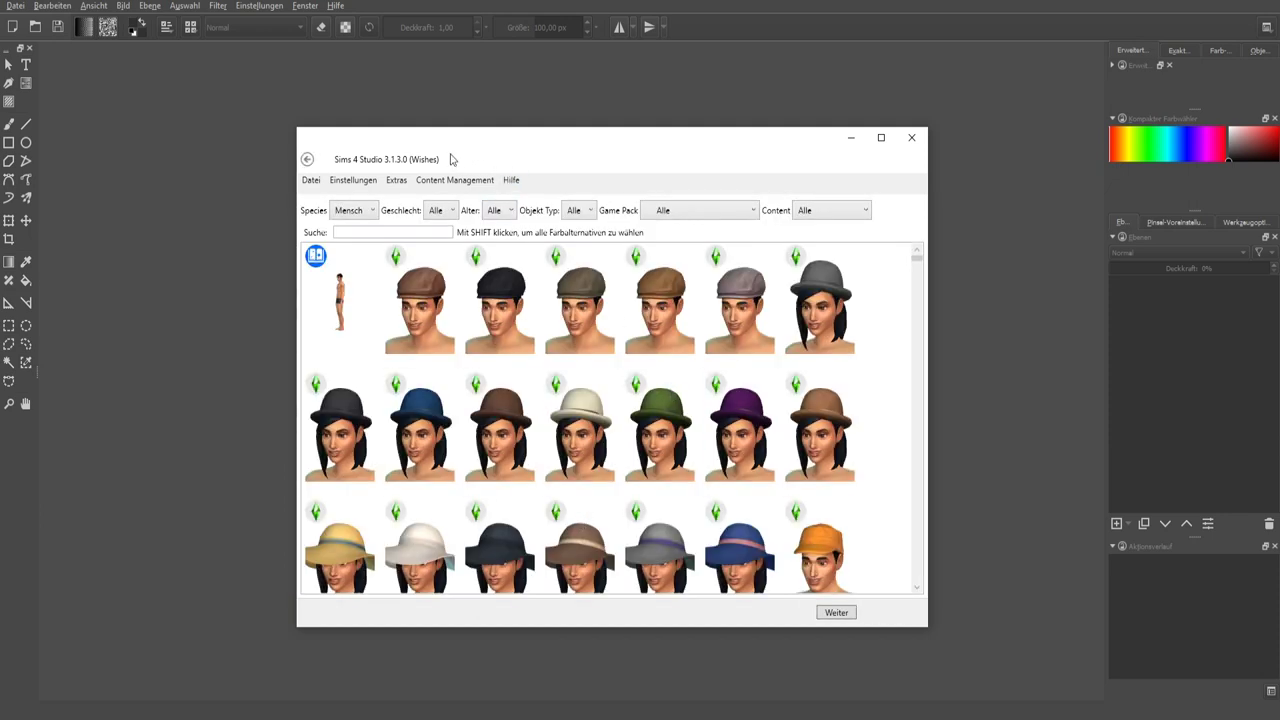
click(436, 218)
click(437, 262)
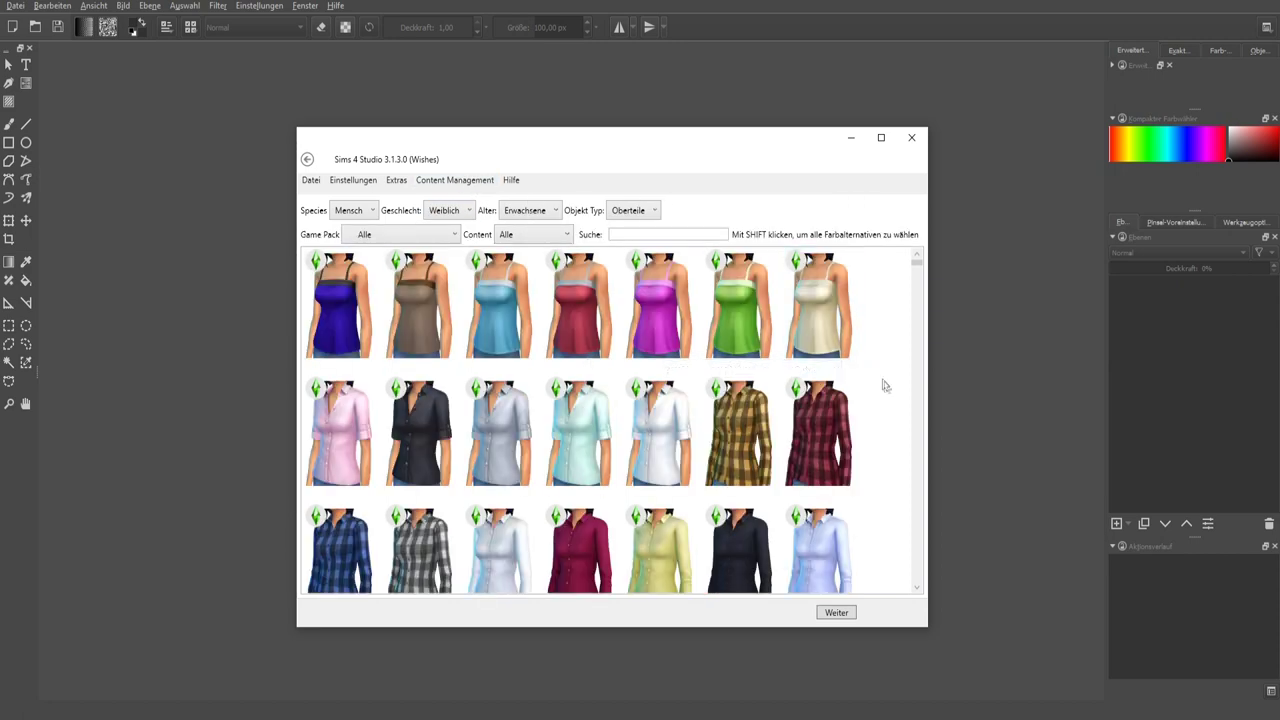
Browse the adult female tops in the catalogue for a plain short-sleeved T-shirt as the base.
scroll(880, 380, down, 5)
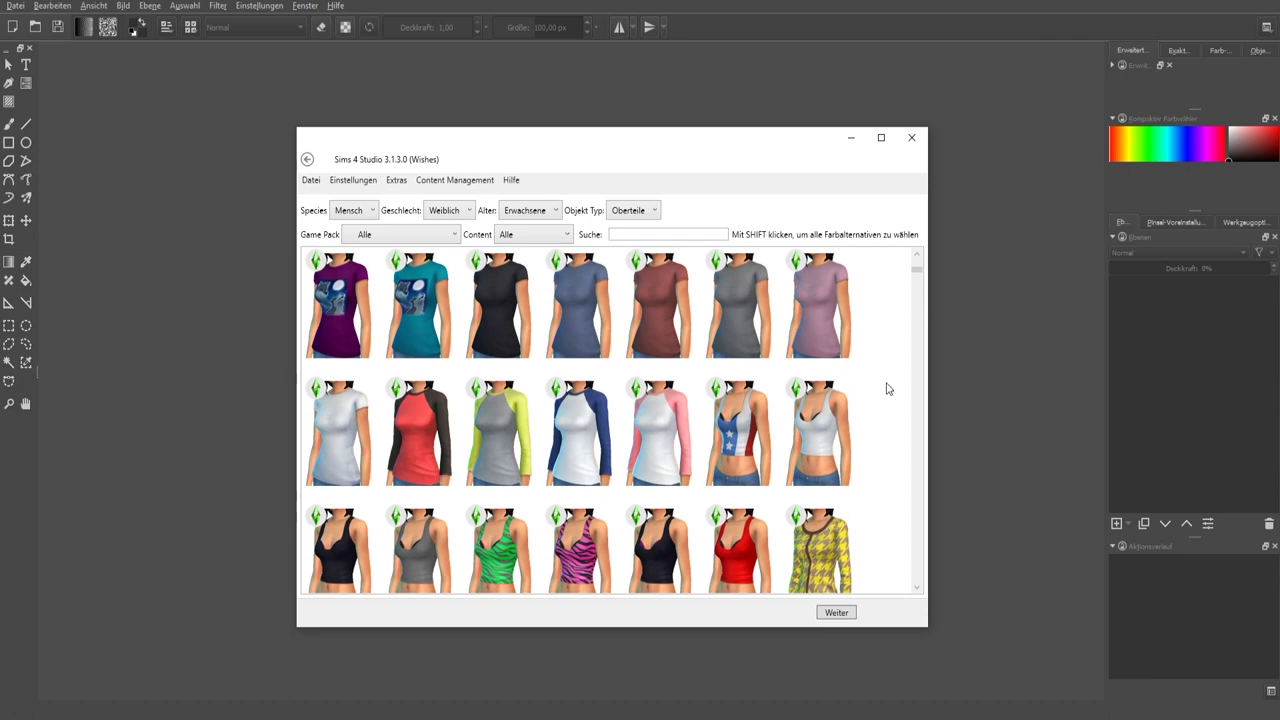
scroll(887, 388, down, 3)
scroll(887, 388, down, 6)
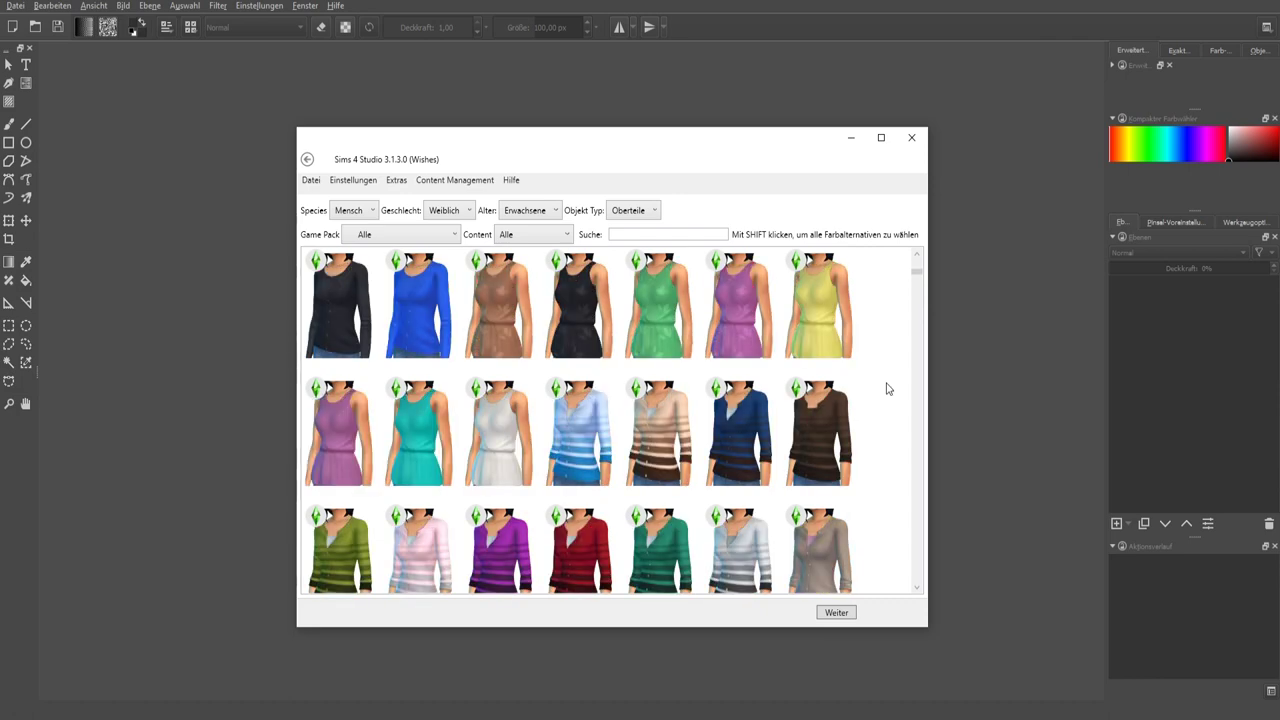
scroll(887, 388, down, 3)
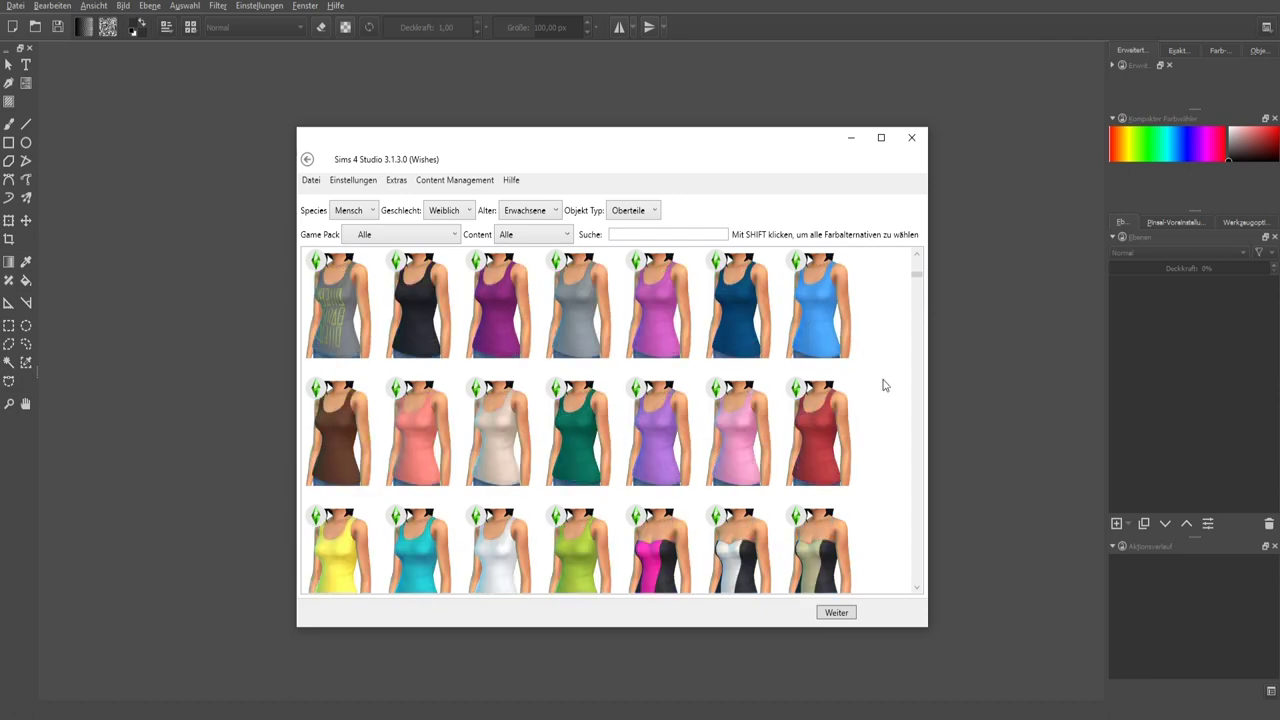
scroll(884, 385, down, 6)
scroll(884, 385, down, 3)
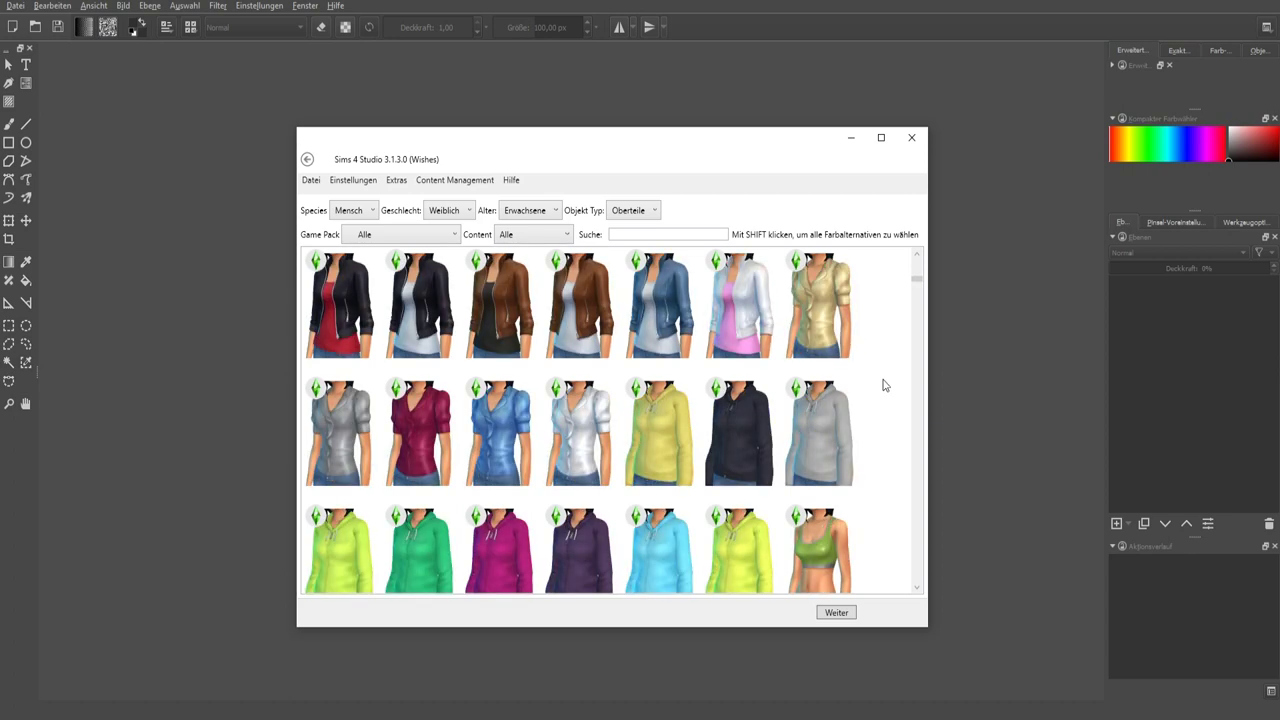
scroll(884, 385, down, 6)
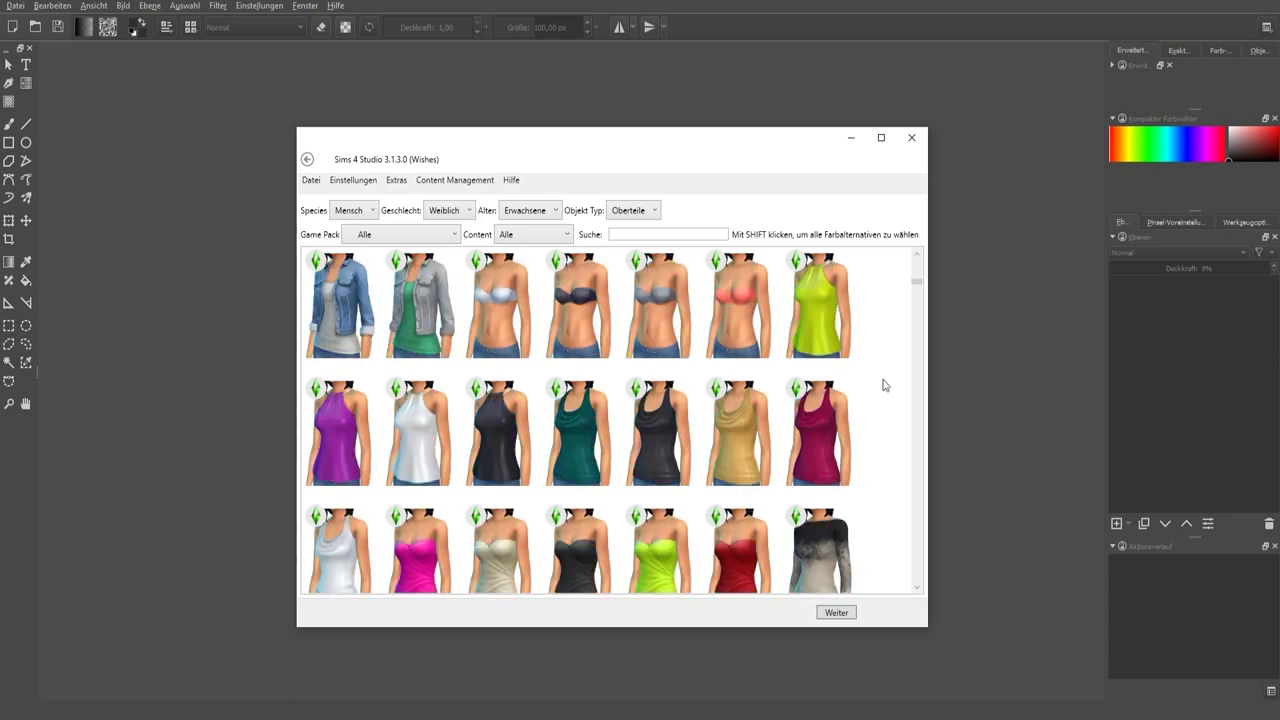
scroll(880, 392, down, 3)
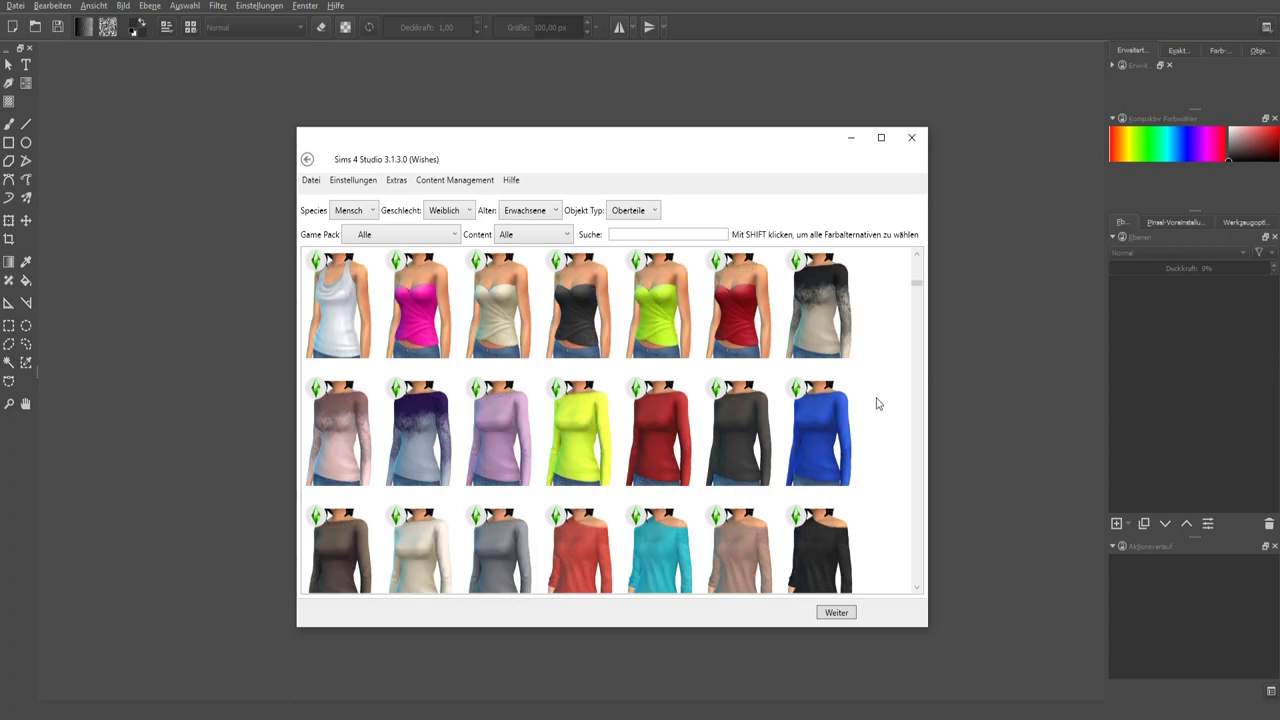
scroll(876, 403, down, 3)
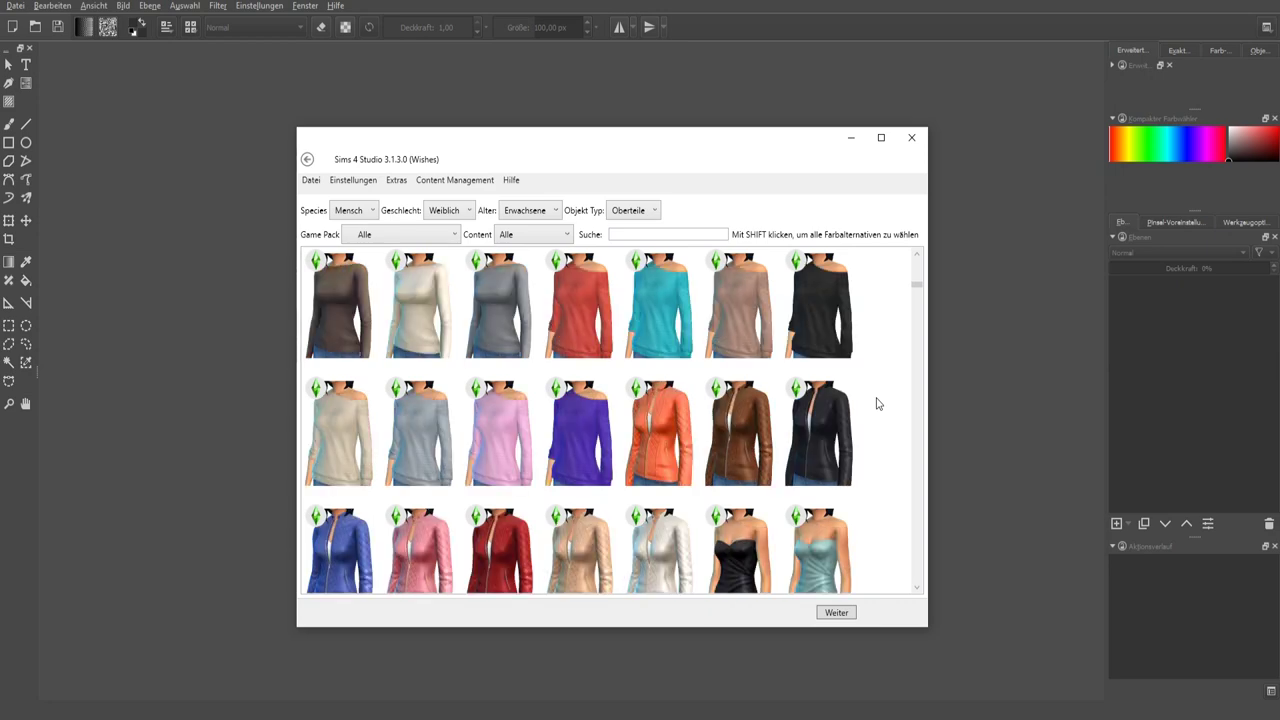
scroll(876, 403, down, 3)
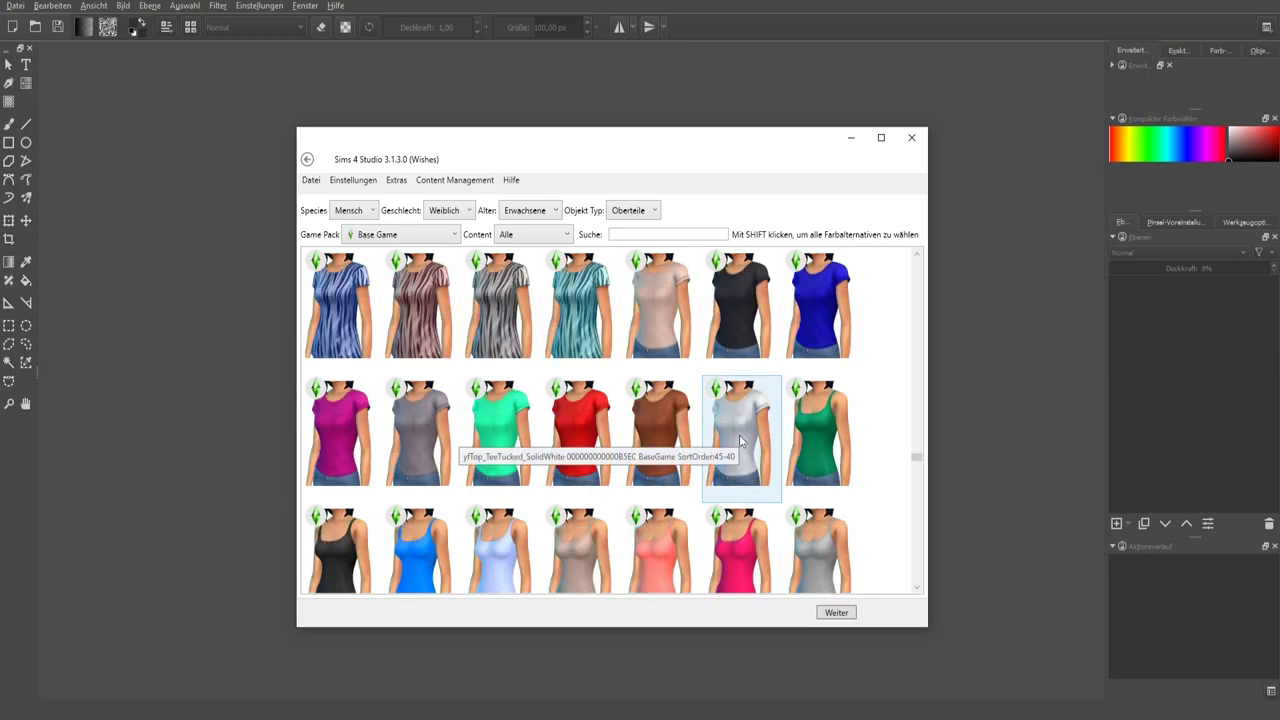
scroll(869, 410, up, 1)
scroll(869, 410, down, 1)
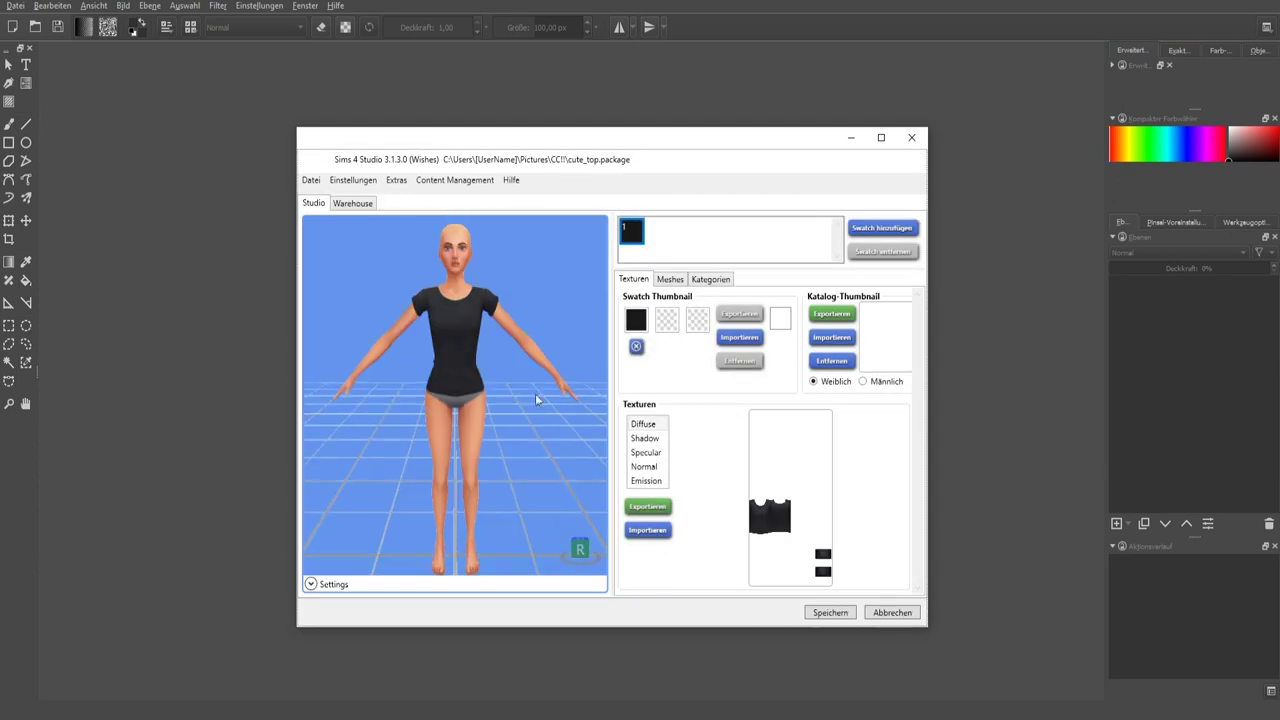
Inspect the black T-shirt up close on the 3D model of cute_top.package.
scroll(520, 355, up, 3)
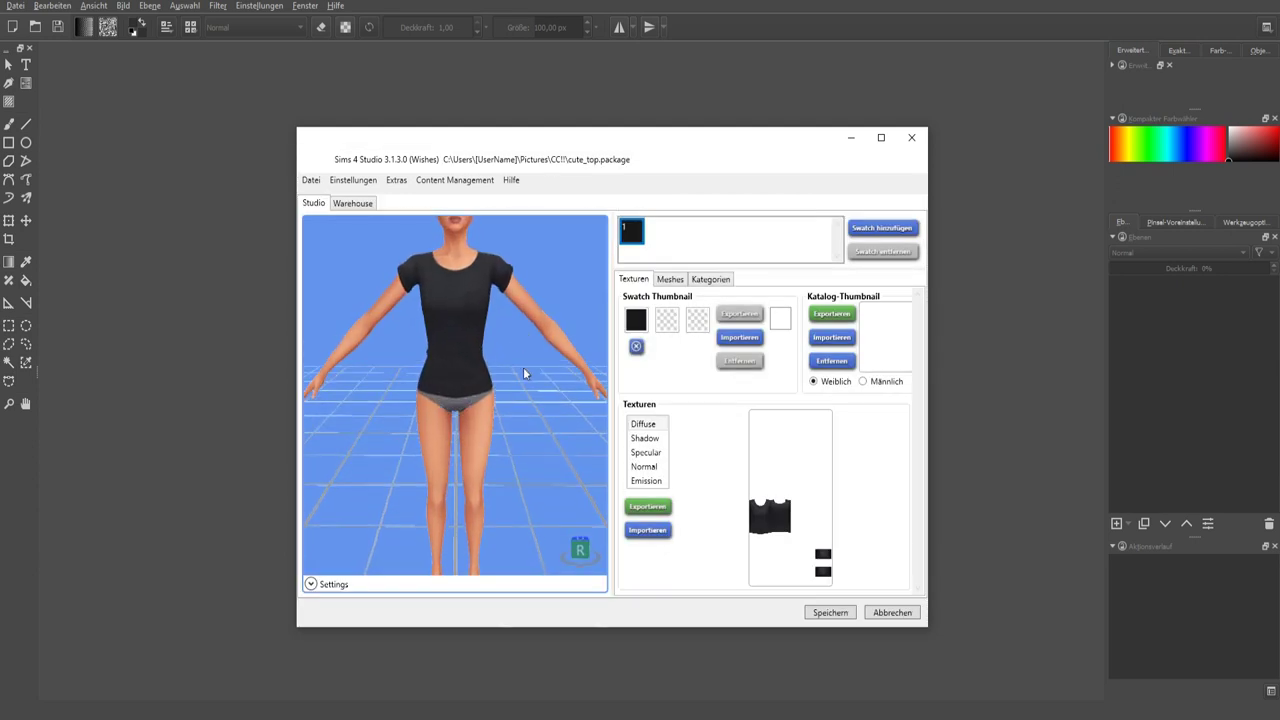
scroll(530, 360, down, 2)
scroll(530, 390, up, 5)
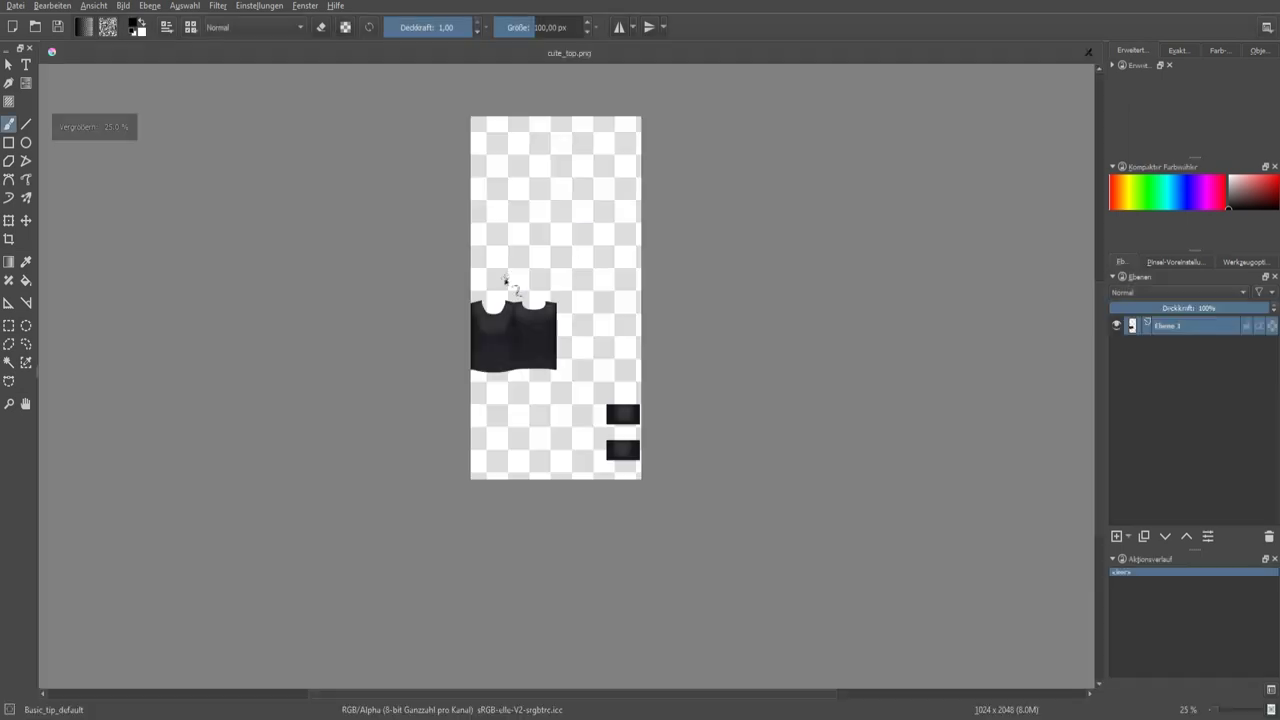
Examine the chest pocket on the front of the shirt in the cute_top.png texture.
scroll(500, 280, up, 6)
scroll(575, 300, up, 3)
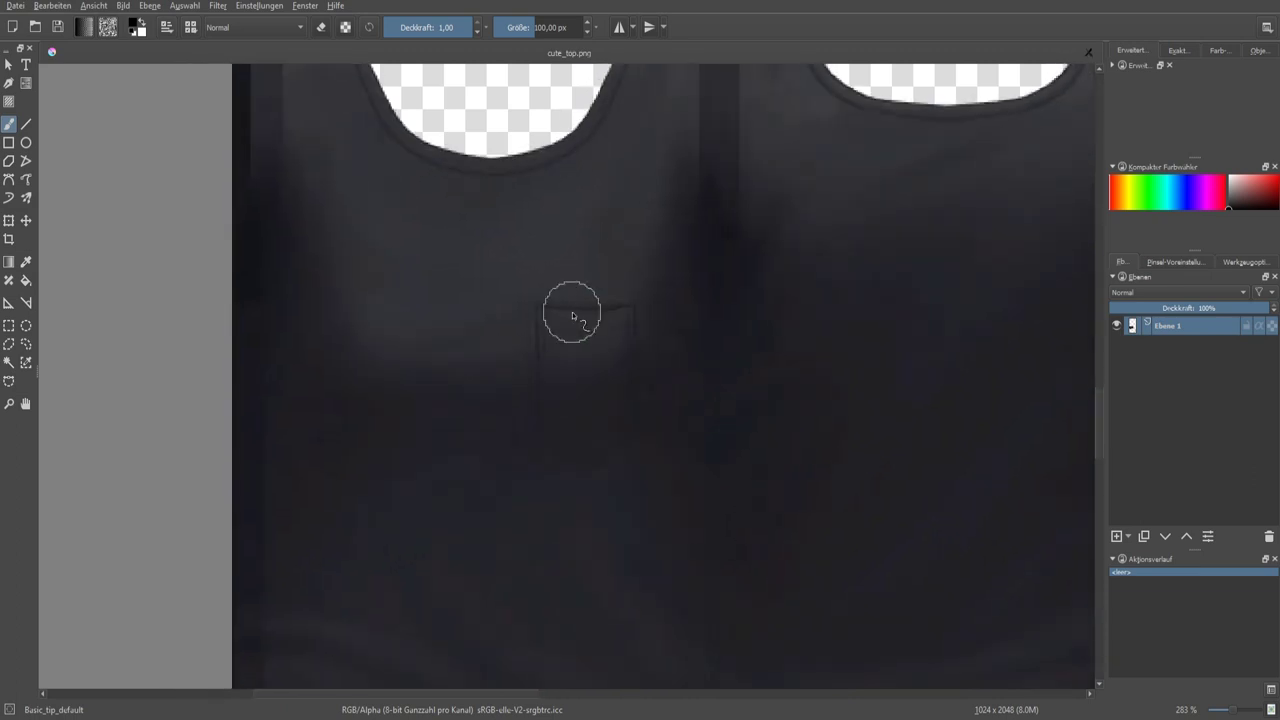
mouse_move(603, 265)
mouse_down()
mouse_move(670, 340)
mouse_move(593, 318)
mouse_up()
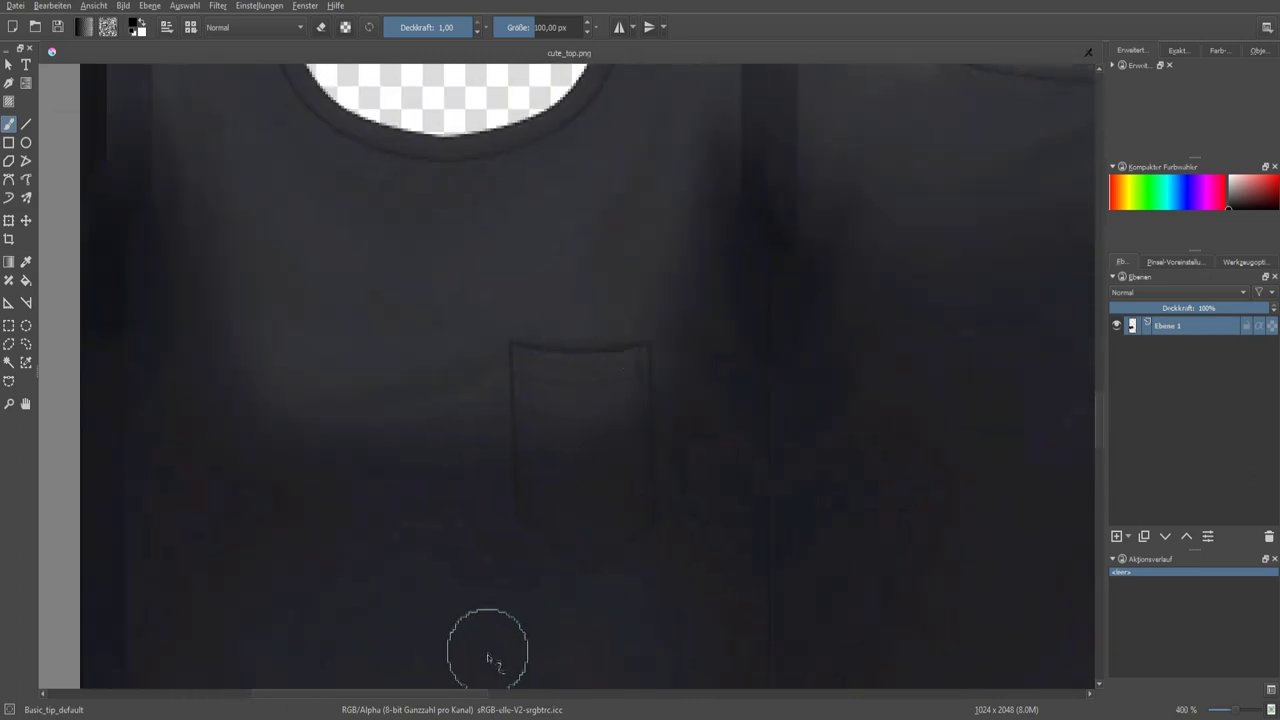
Switch to the browser and look through the image results for mimigma png, evoli png and rilakkuma png.
key(alt+Tab)
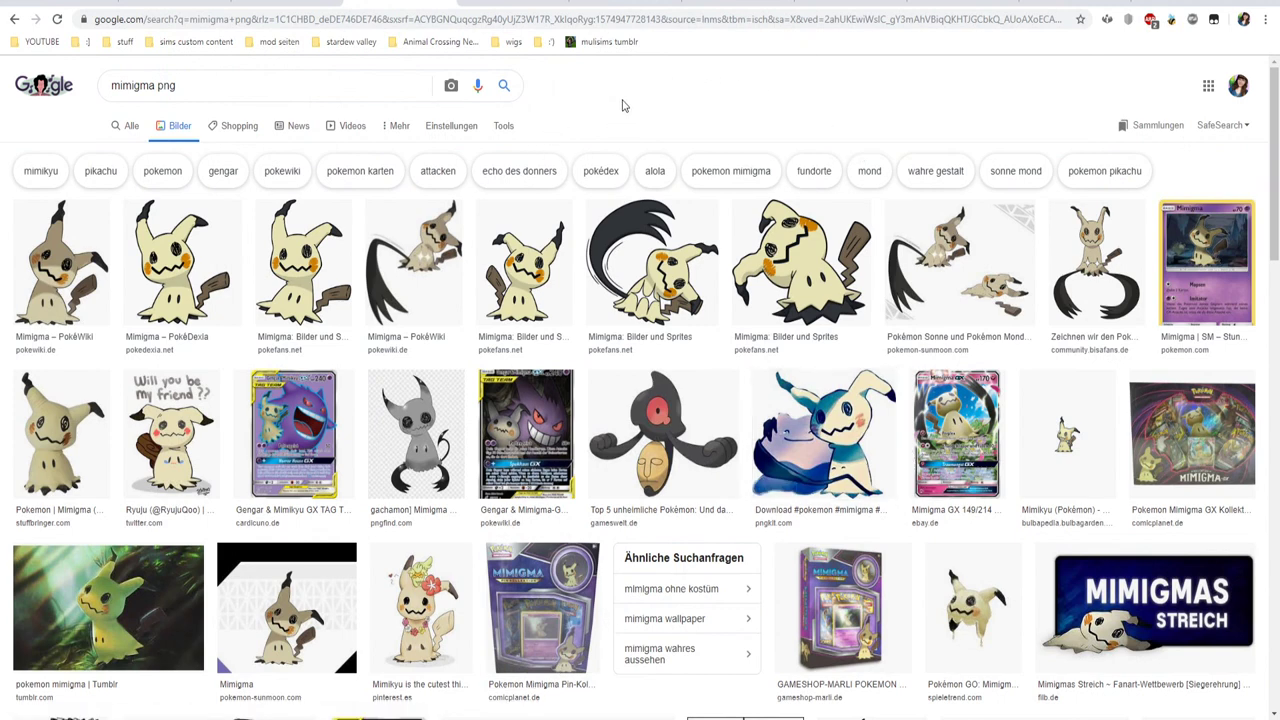
click(175, 3)
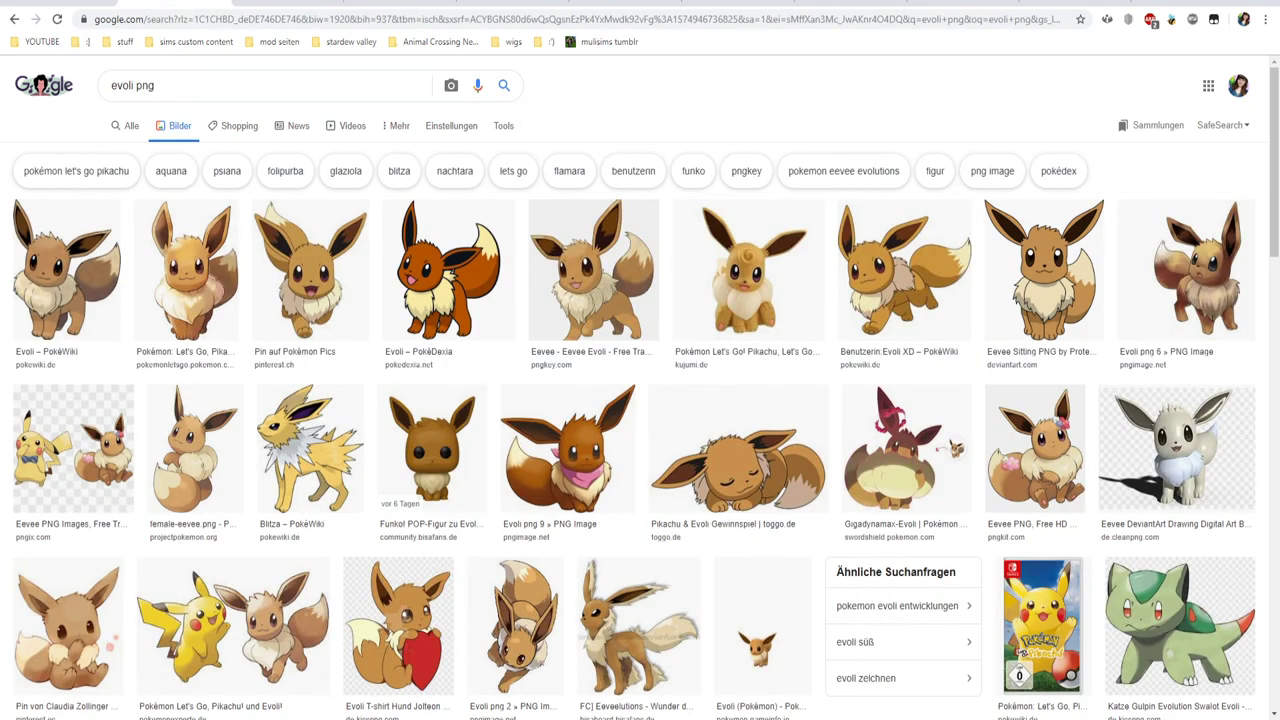
key(alt+Left)
key(alt+Left)
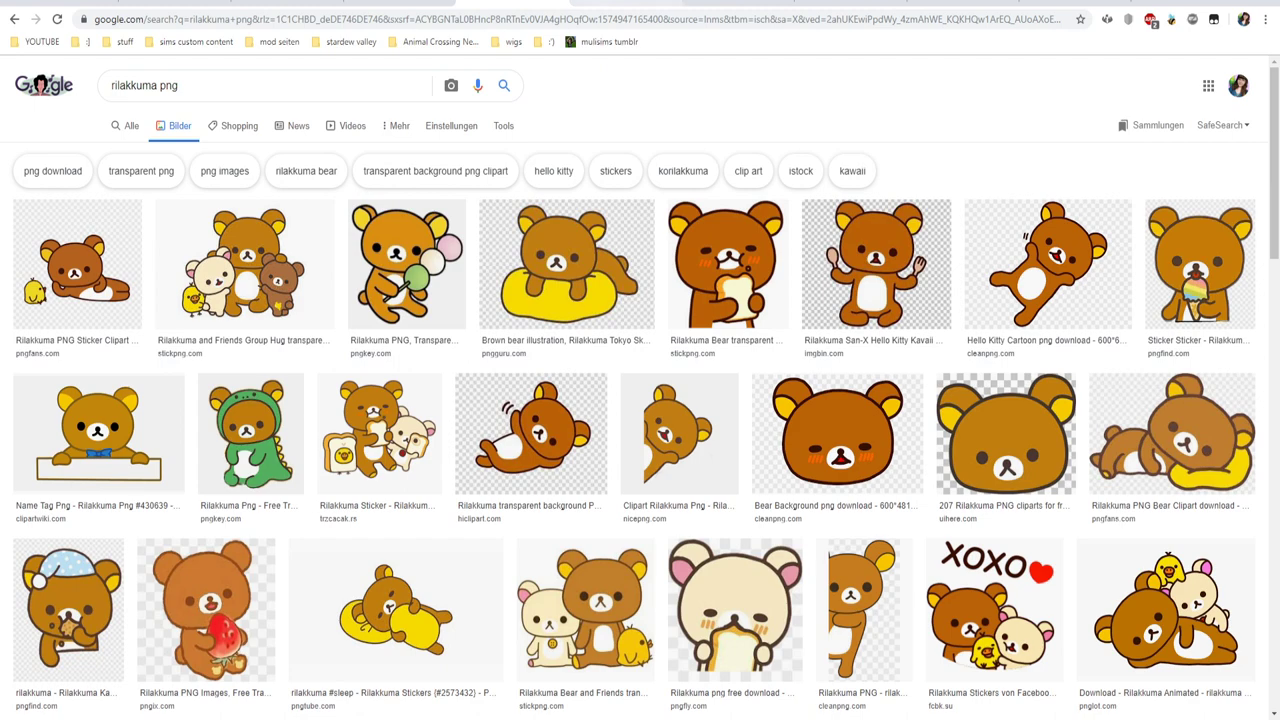
key(alt+Left)
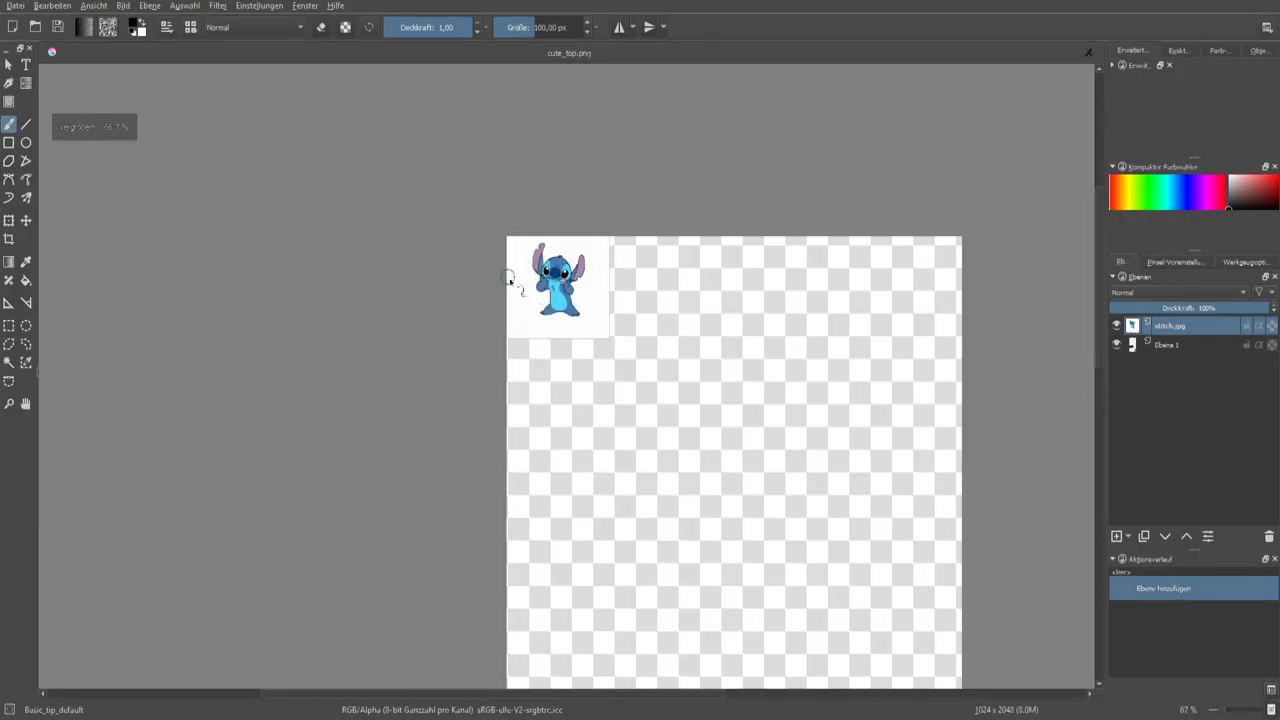
Examine the image quality of the imported stitch.jpg layer up close.
scroll(545, 290, up, 5)
scroll(584, 330, up, 3)
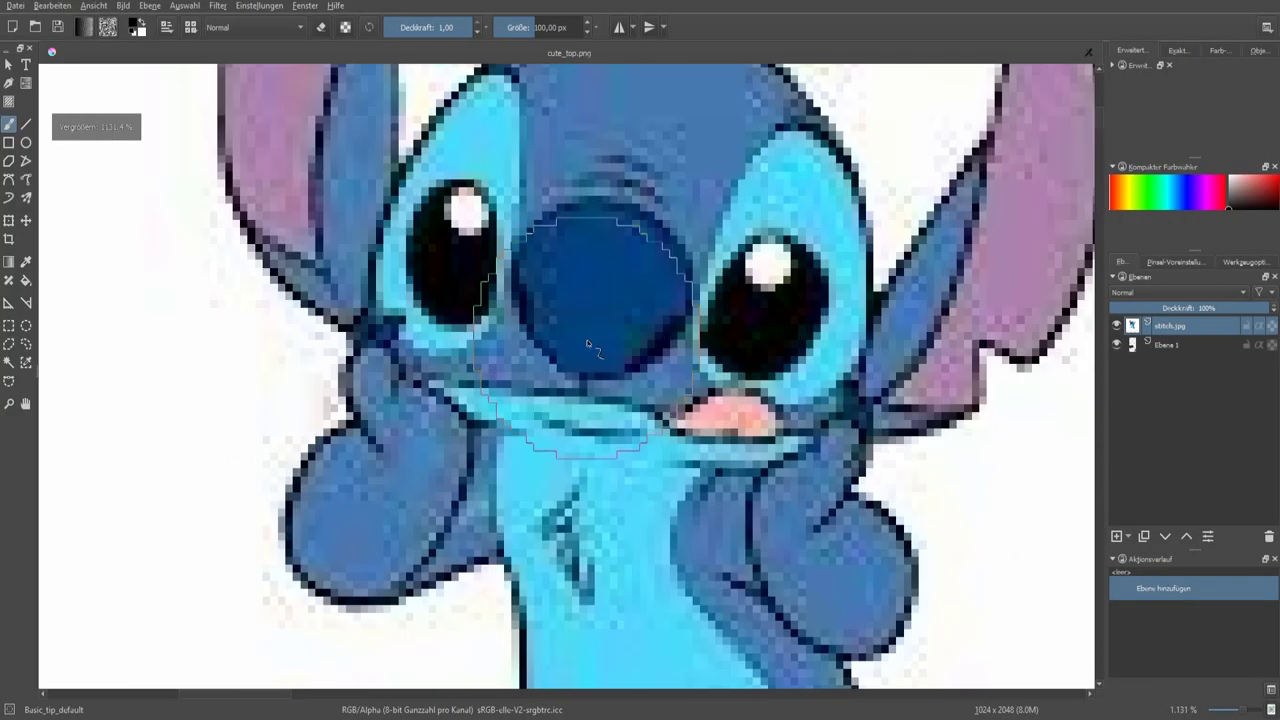
scroll(600, 380, down, 8)
scroll(632, 450, down, 3)
Move the disney-png-stitch.png character down onto the front of the shirt texture and fit it to the chest pocket.
scroll(609, 608, up, 3)
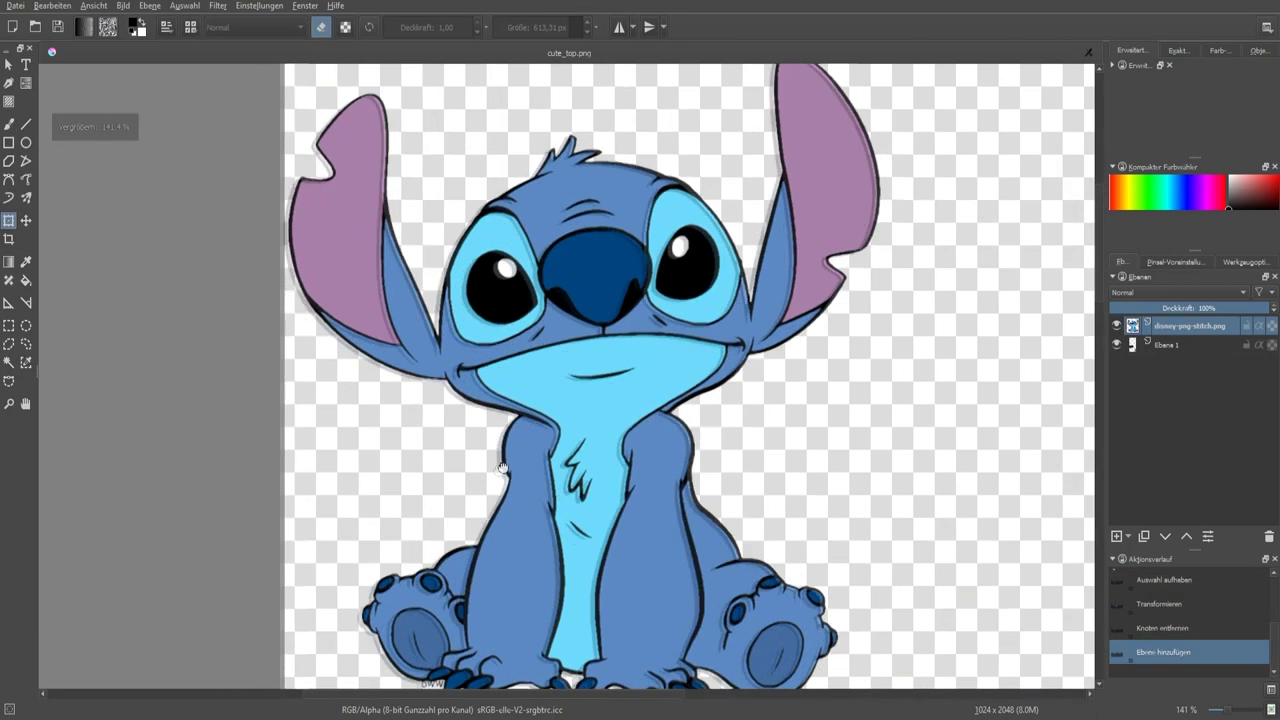
scroll(503, 468, down, 4)
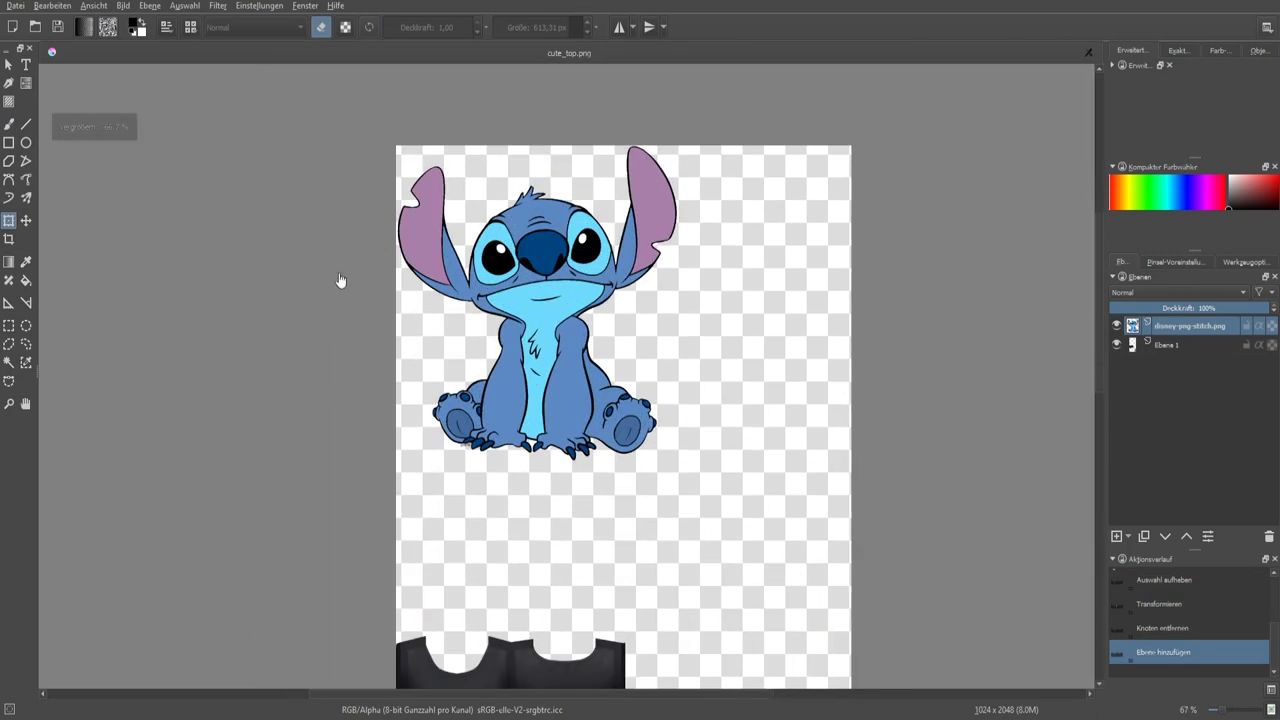
click(532, 295)
drag(530, 292, 509, 512)
scroll(536, 405, down, 5)
drag(548, 425, 656, 161)
scroll(656, 161, up, 1)
scroll(656, 160, up, 4)
drag(571, 171, 539, 344)
scroll(539, 344, up, 6)
scroll(527, 468, down, 5)
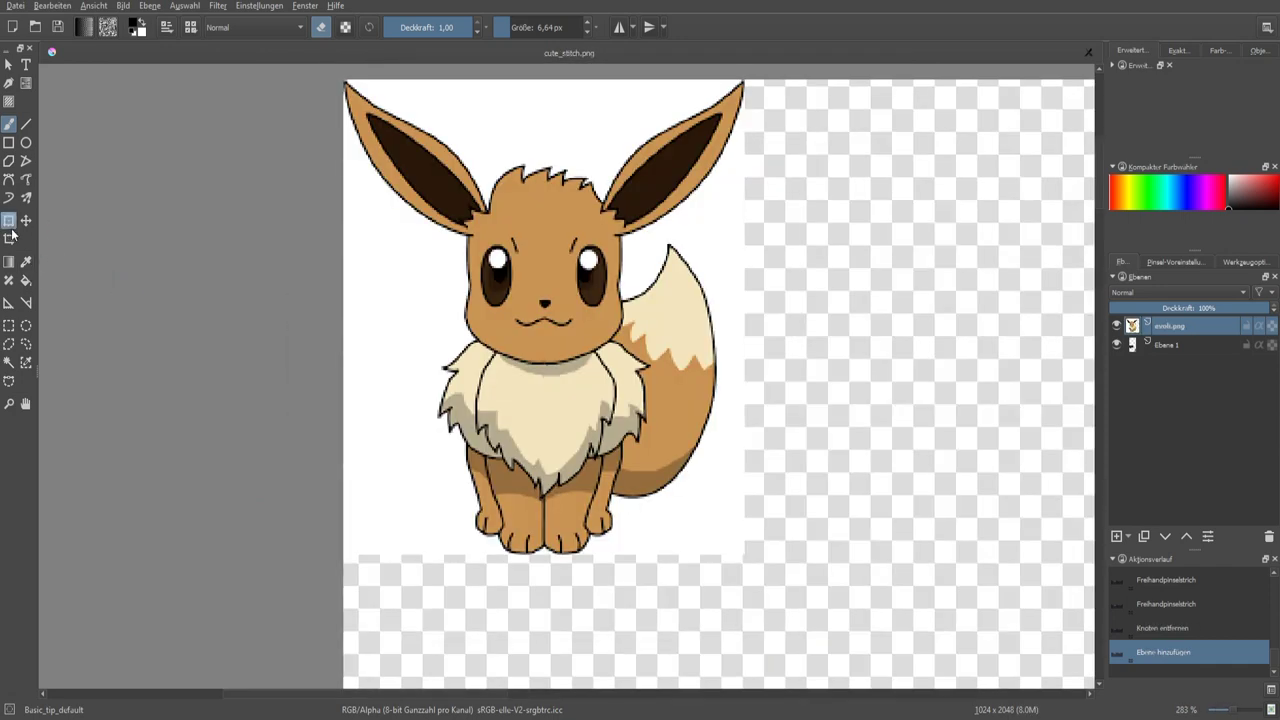
Clear the white background around the evoli.png character and scale it down to the shirt's chest pocket.
click(9, 362)
click(408, 360)
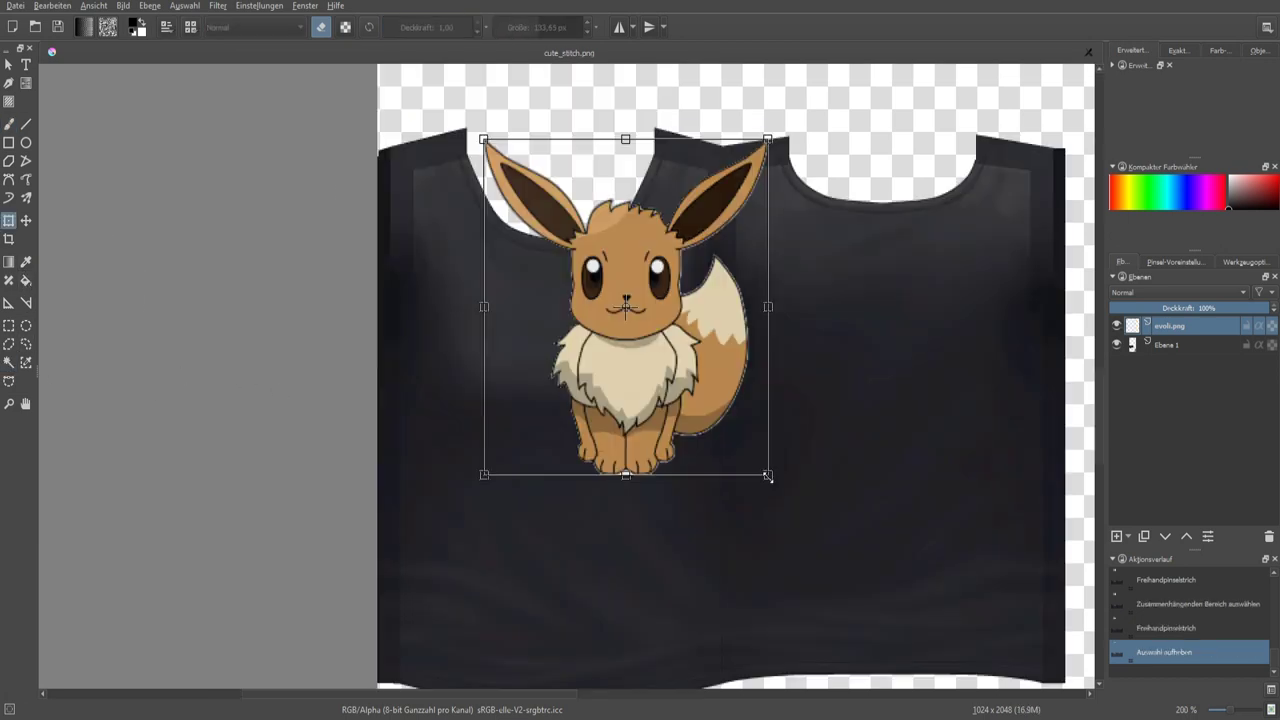
drag(766, 474, 609, 263)
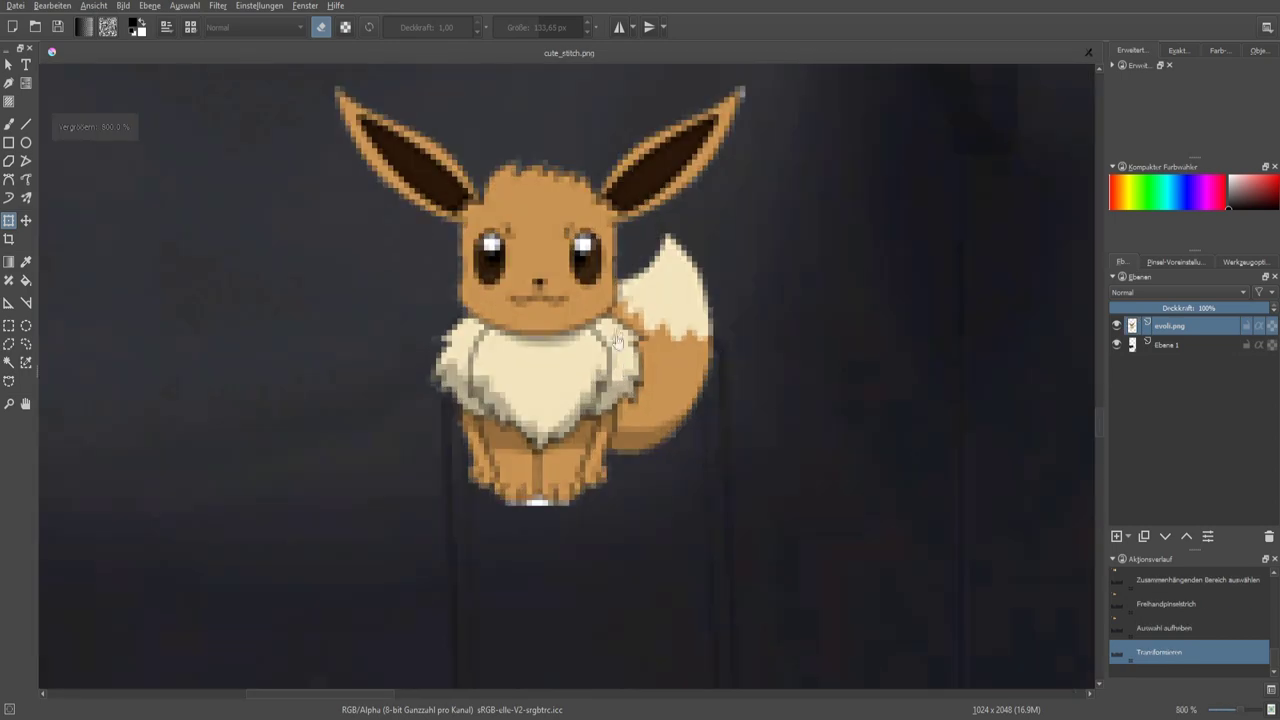
Erase the part of Evoli below the pocket's upper edge so the character peeks out of the pocket.
drag(617, 343, 645, 415)
scroll(645, 437, down, 3)
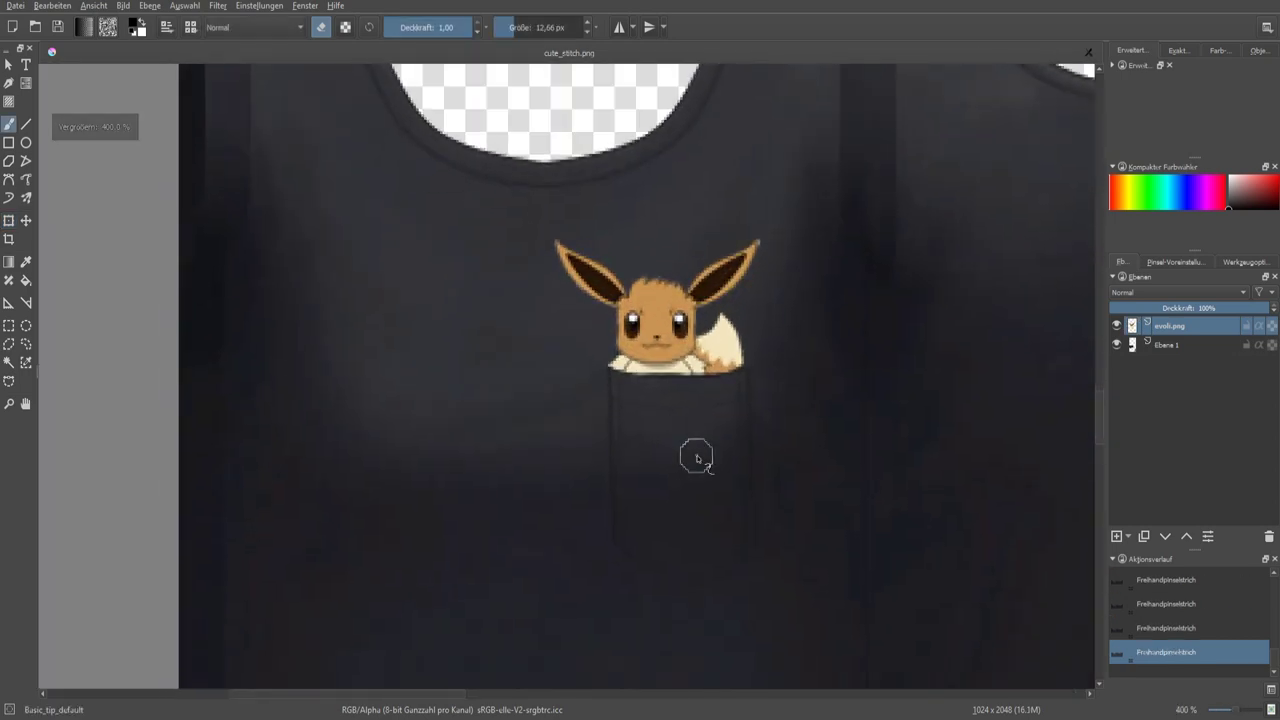
scroll(690, 480, up, 5)
scroll(680, 525, down, 5)
scroll(680, 525, up, 4)
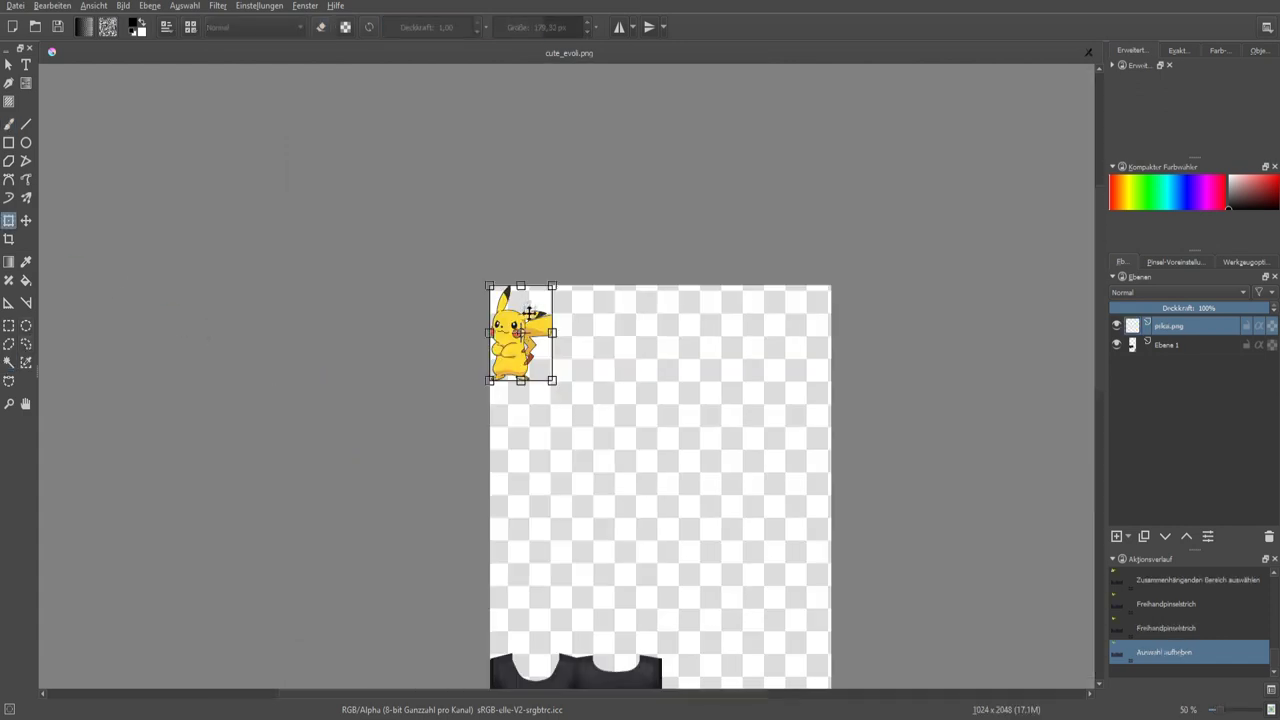
Move the Pikachu character onto the shirt's chest pocket and check the design on the 3D model.
drag(514, 337, 550, 538)
scroll(551, 539, down, 2)
scroll(551, 539, down, 3)
scroll(600, 300, up, 2)
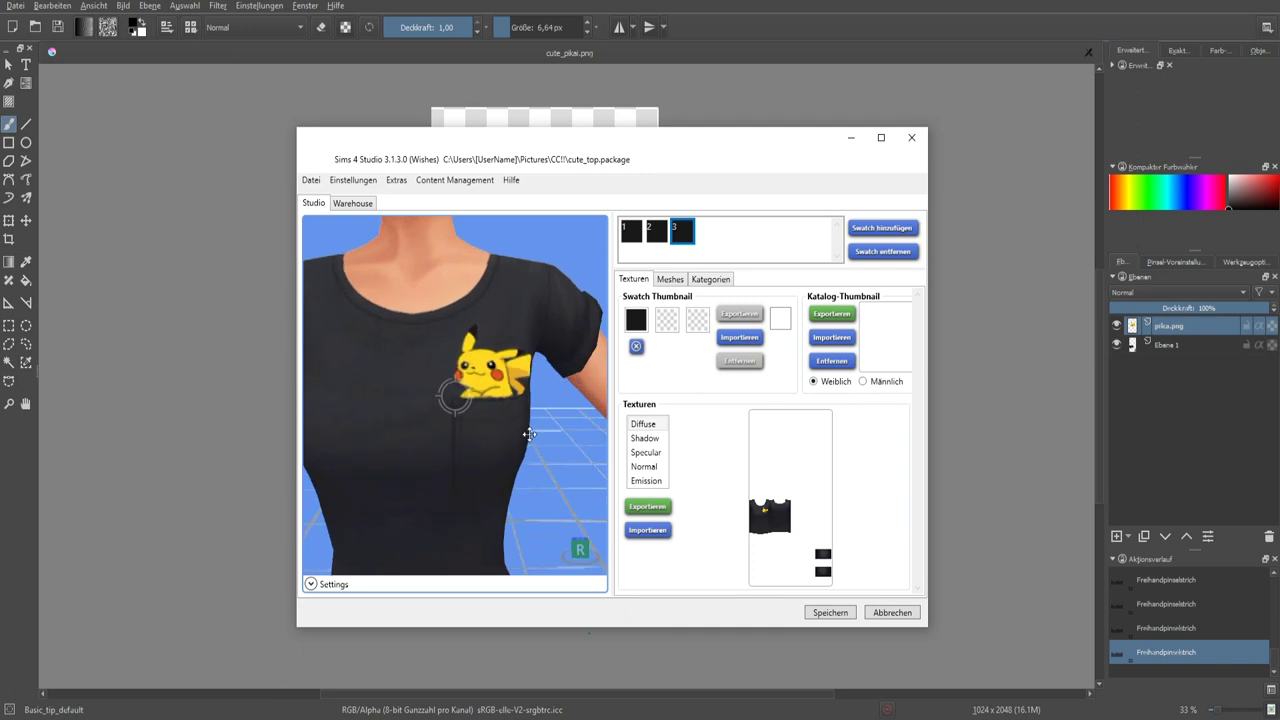
scroll(529, 434, down, 5)
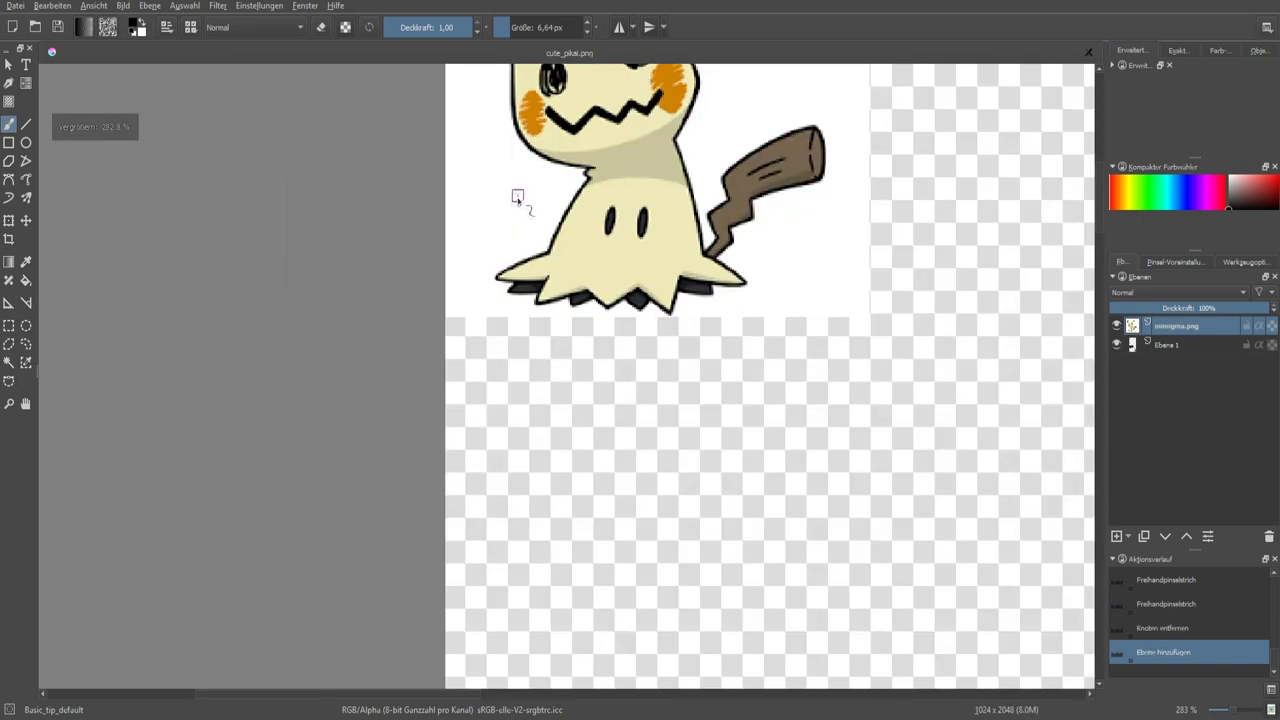
Scale the mimigma.png character down to the chest pocket and erase its body below the pocket's upper edge.
scroll(495, 495, down, 1)
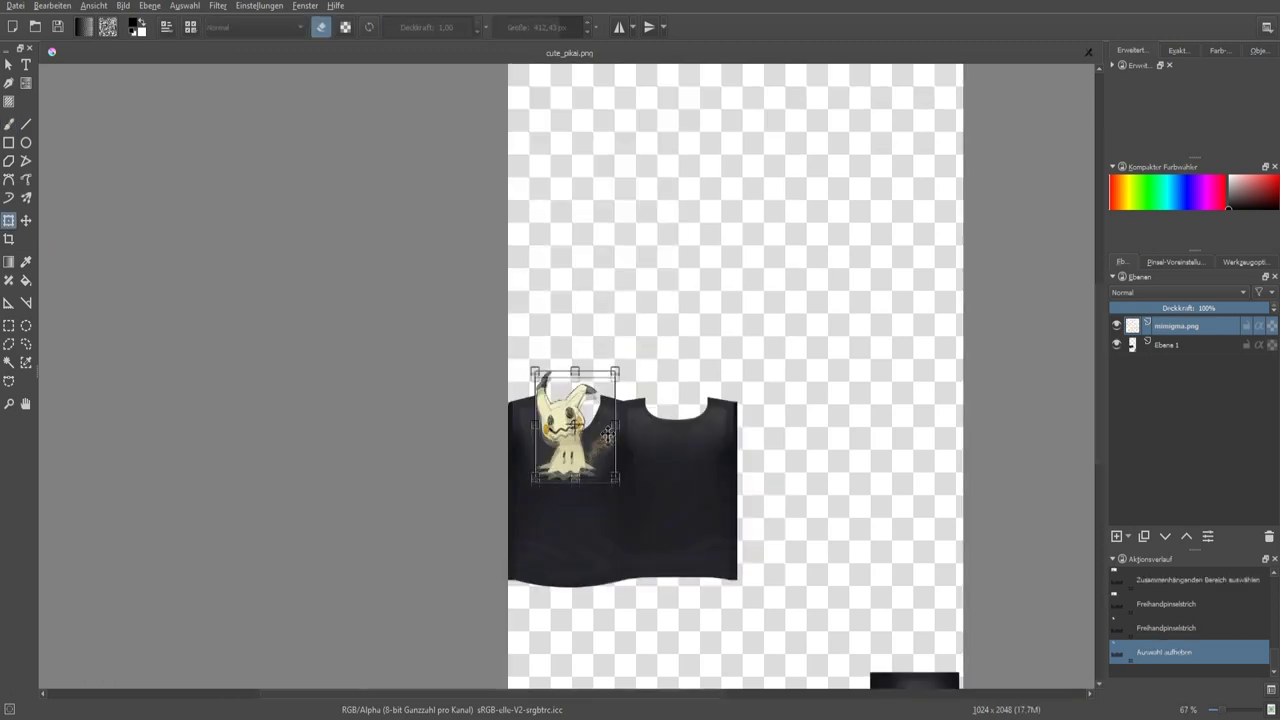
scroll(634, 429, up, 3)
drag(597, 433, 746, 349)
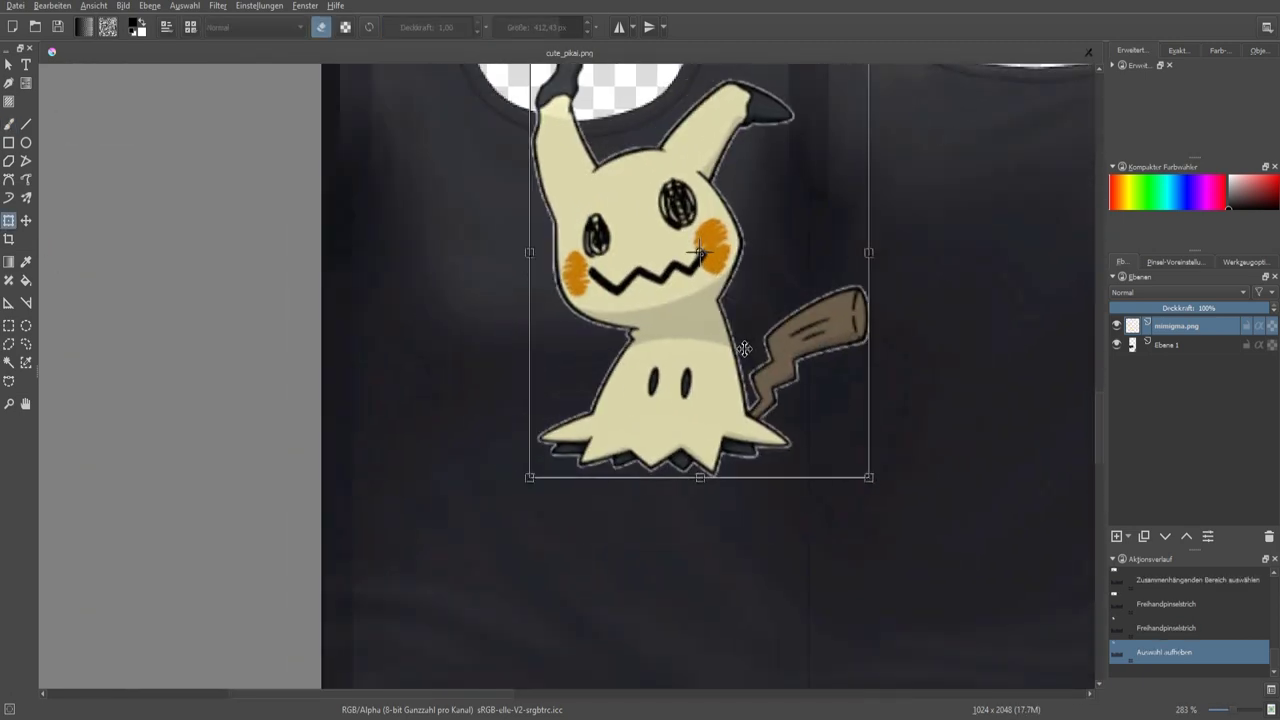
scroll(721, 272, down, 2)
drag(694, 227, 666, 327)
scroll(666, 327, up, 1)
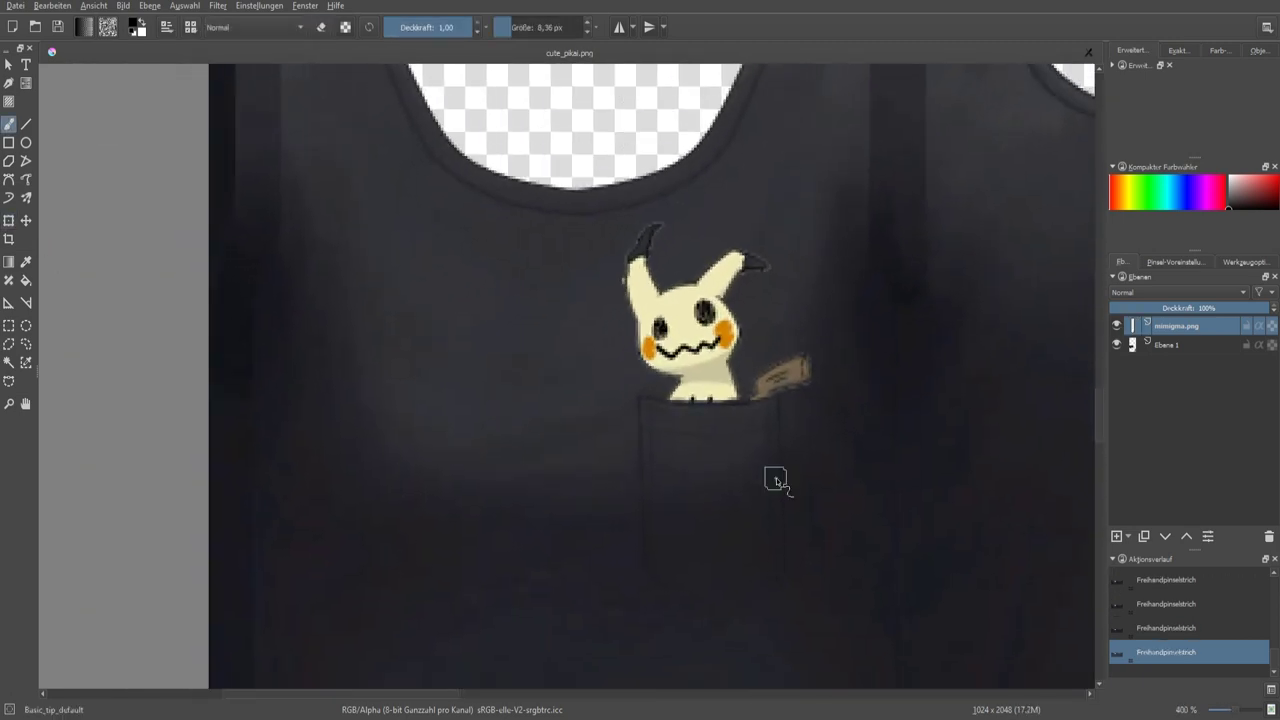
Inspect the Mimigma character at the pocket up close and against the whole shirt texture.
scroll(771, 477, up, 3)
scroll(740, 551, down, 1)
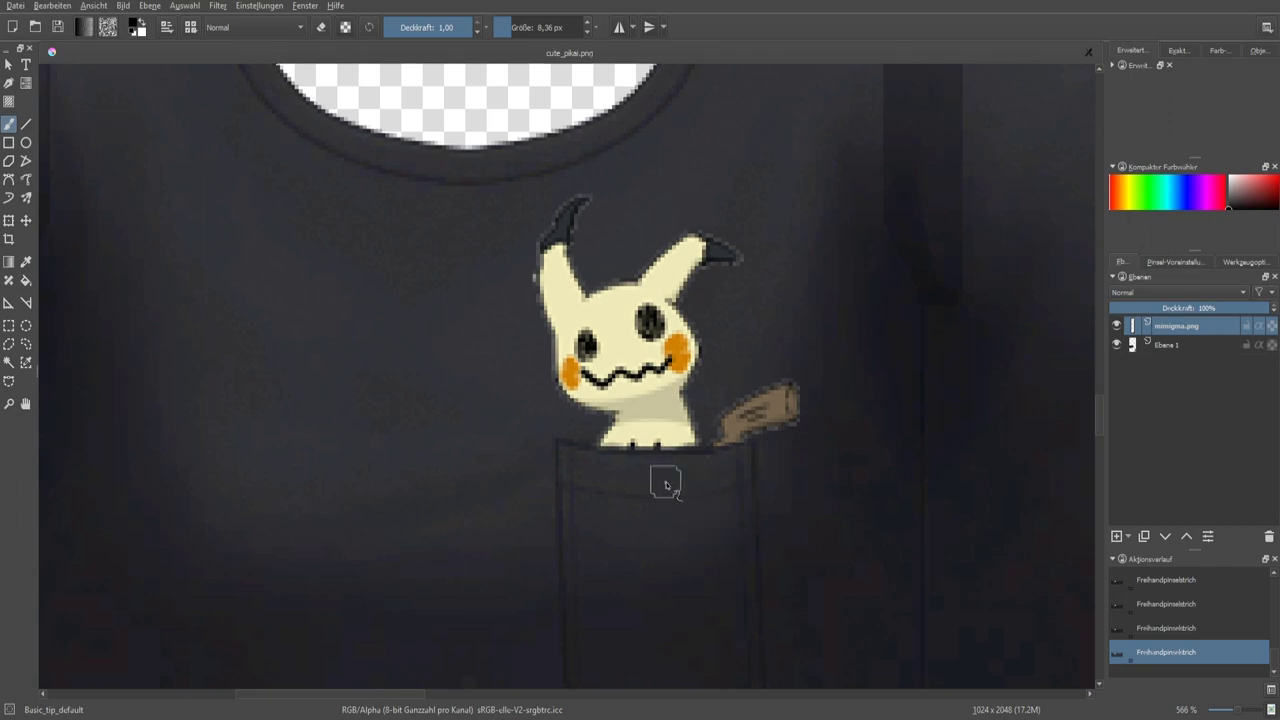
scroll(663, 480, up, 4)
scroll(703, 551, down, 4)
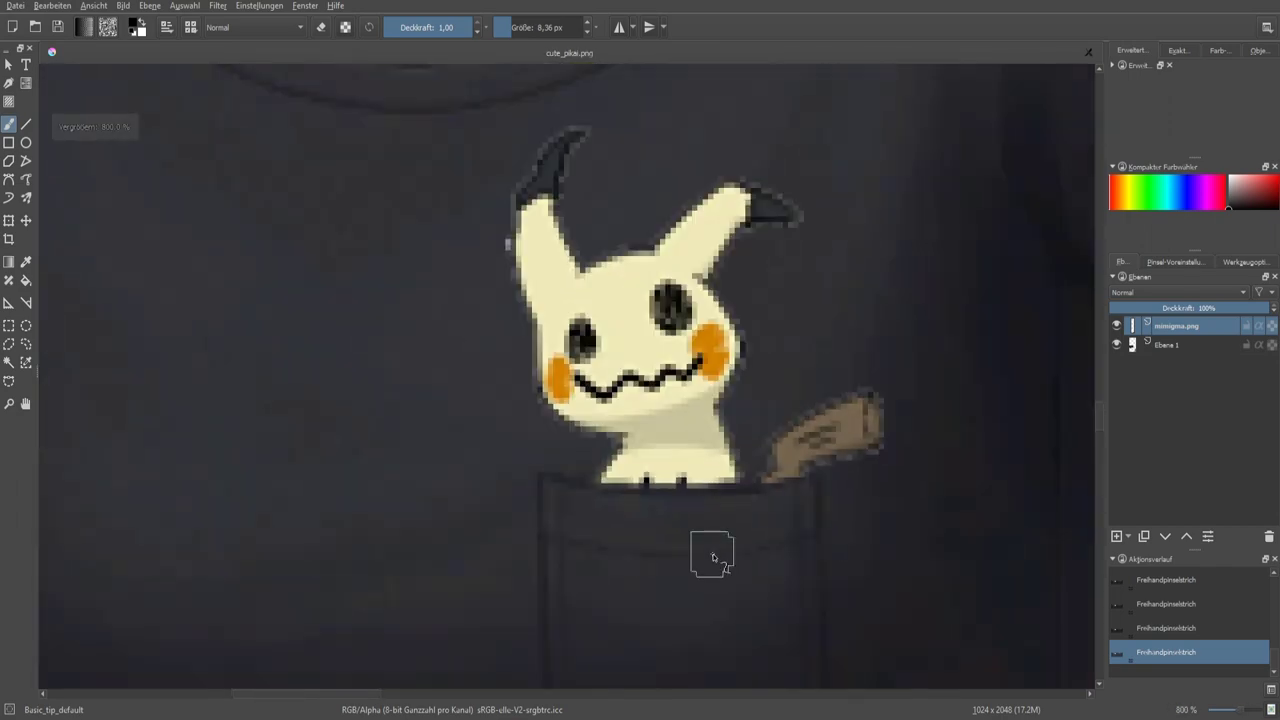
scroll(712, 557, down, 4)
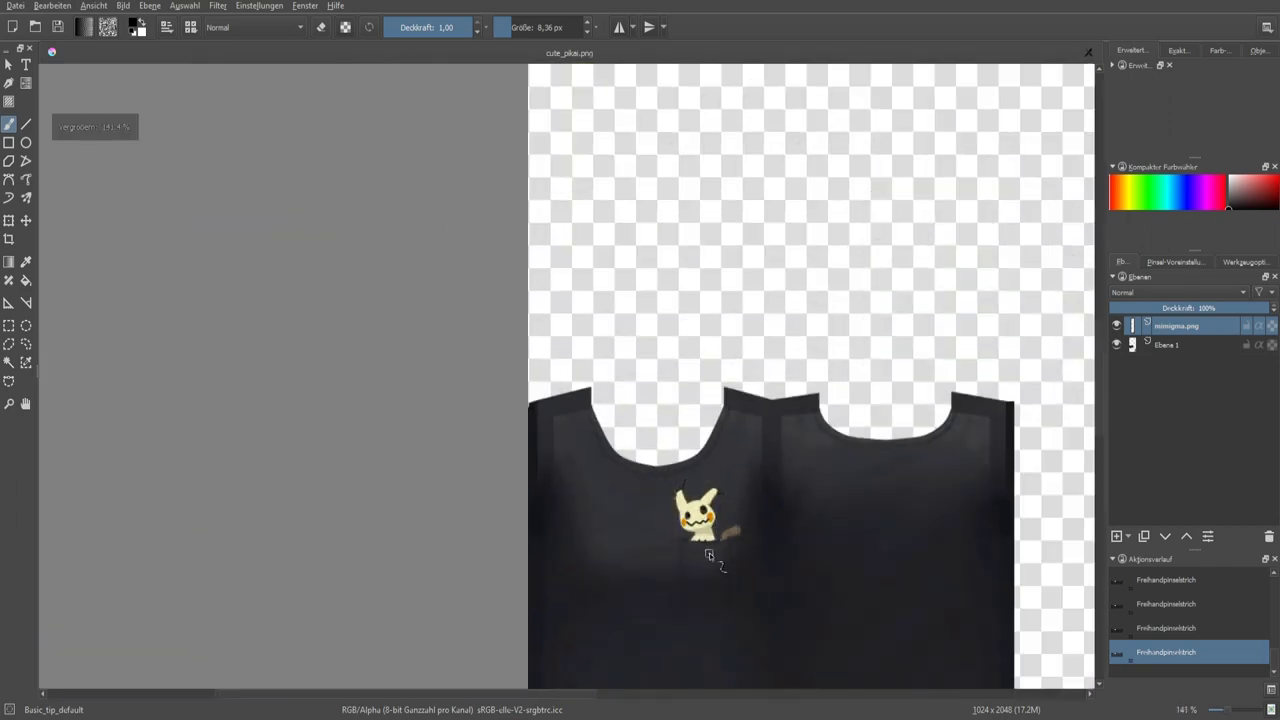
scroll(712, 555, up, 4)
scroll(720, 545, down, 4)
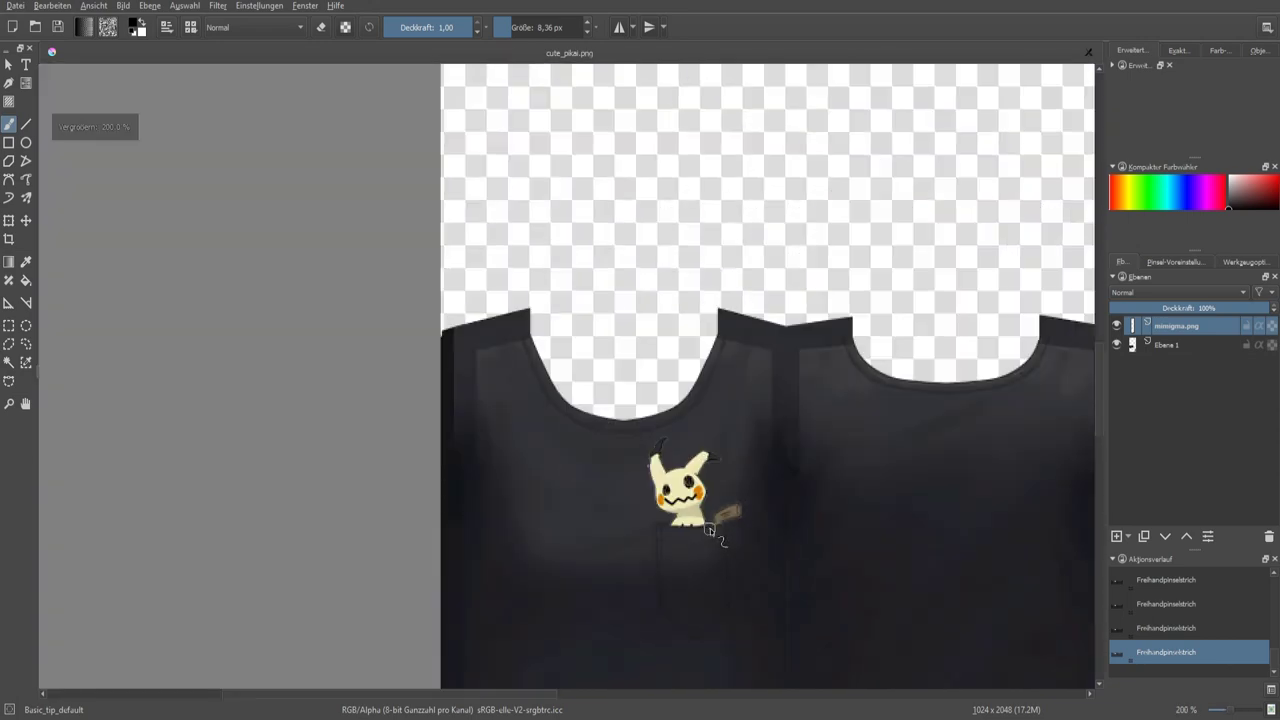
scroll(710, 530, down, 3)
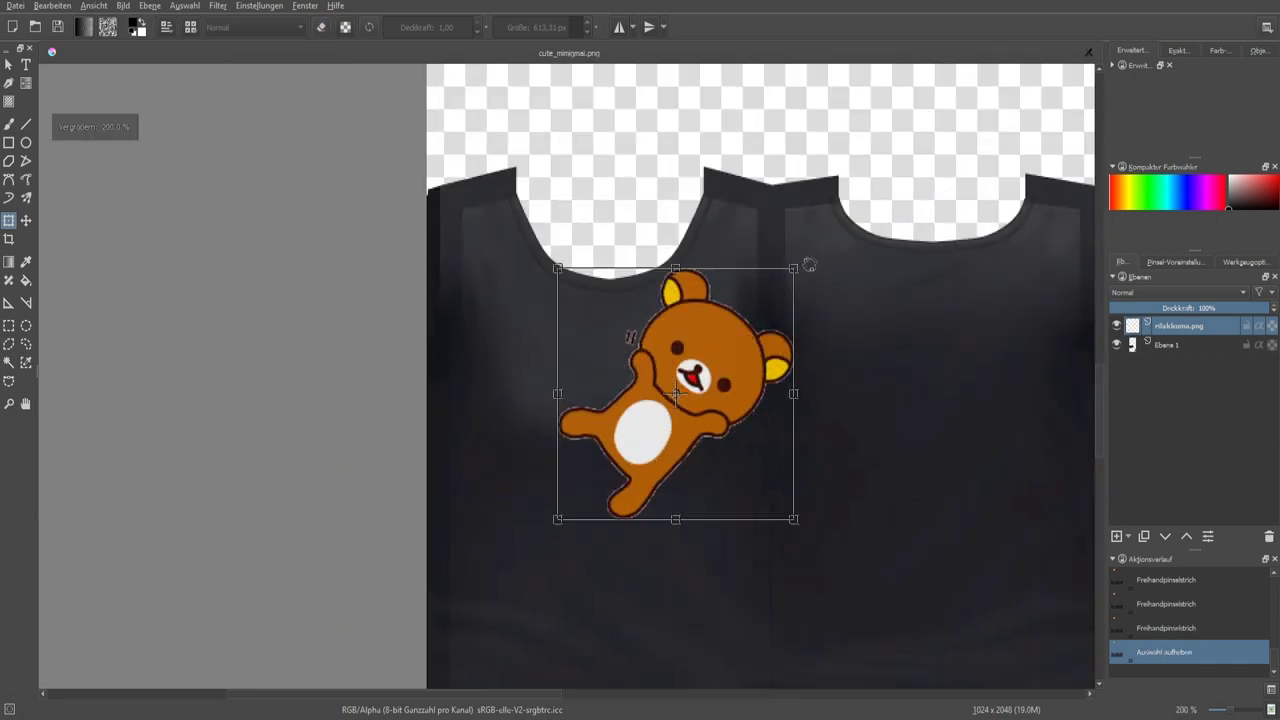
Scale the rilakkuma.png bear down and move it toward the shirt's chest pocket.
drag(809, 265, 686, 208)
mouse_move(707, 313)
mouse_down()
mouse_move(757, 277)
mouse_move(714, 289)
mouse_up()
scroll(675, 428, up, 3)
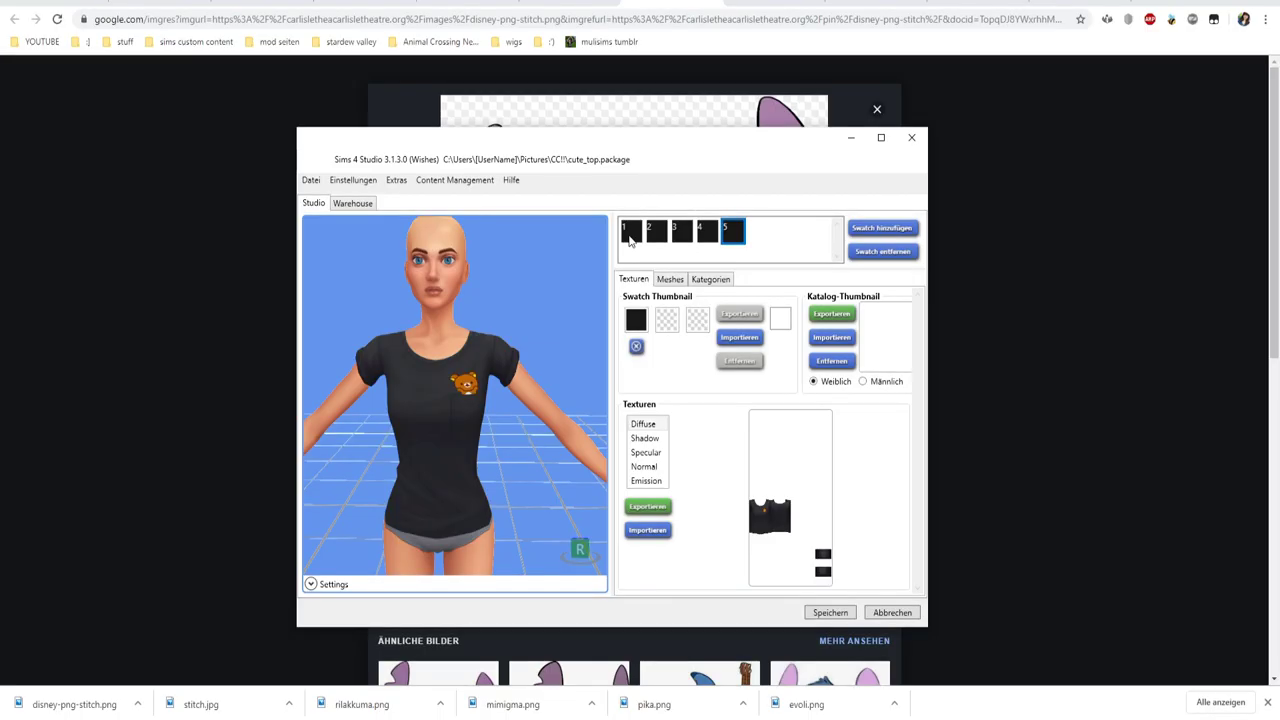
Switch to Sims 4 Studio, check all five shirt swatches on the 3D model and save cute_top.package.
click(632, 234)
click(656, 238)
click(684, 240)
click(710, 234)
click(735, 234)
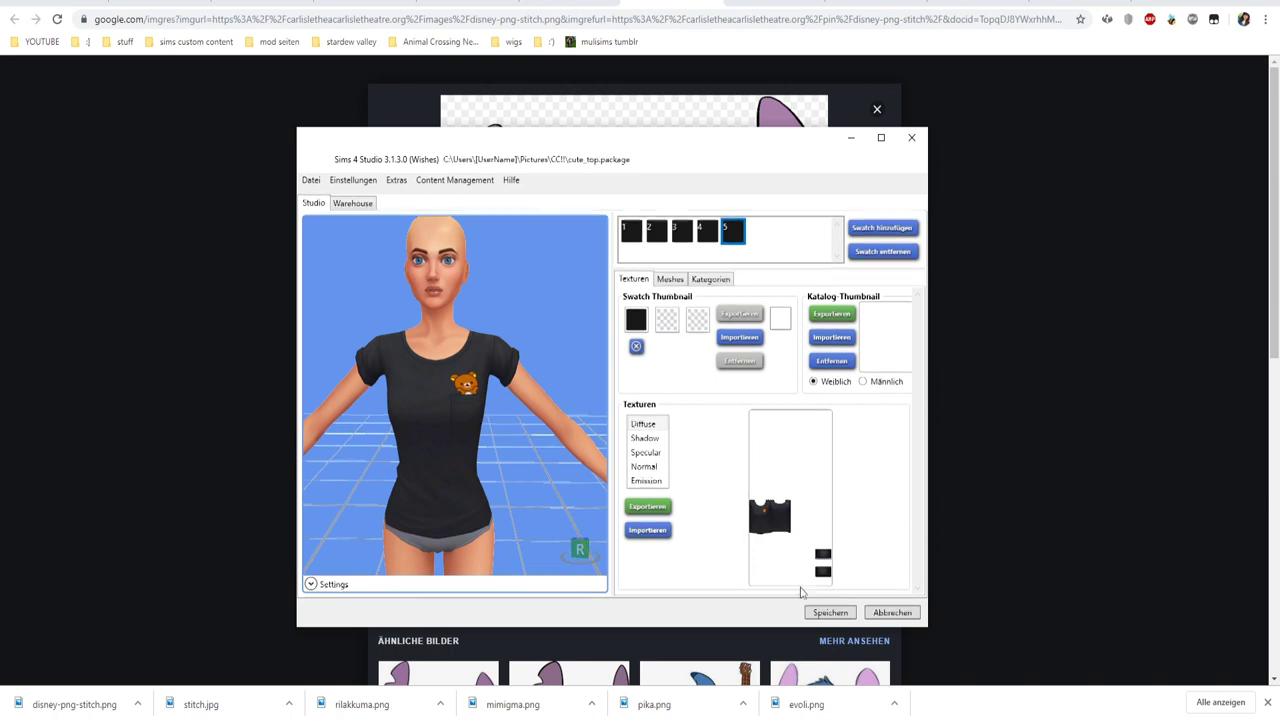
click(830, 612)
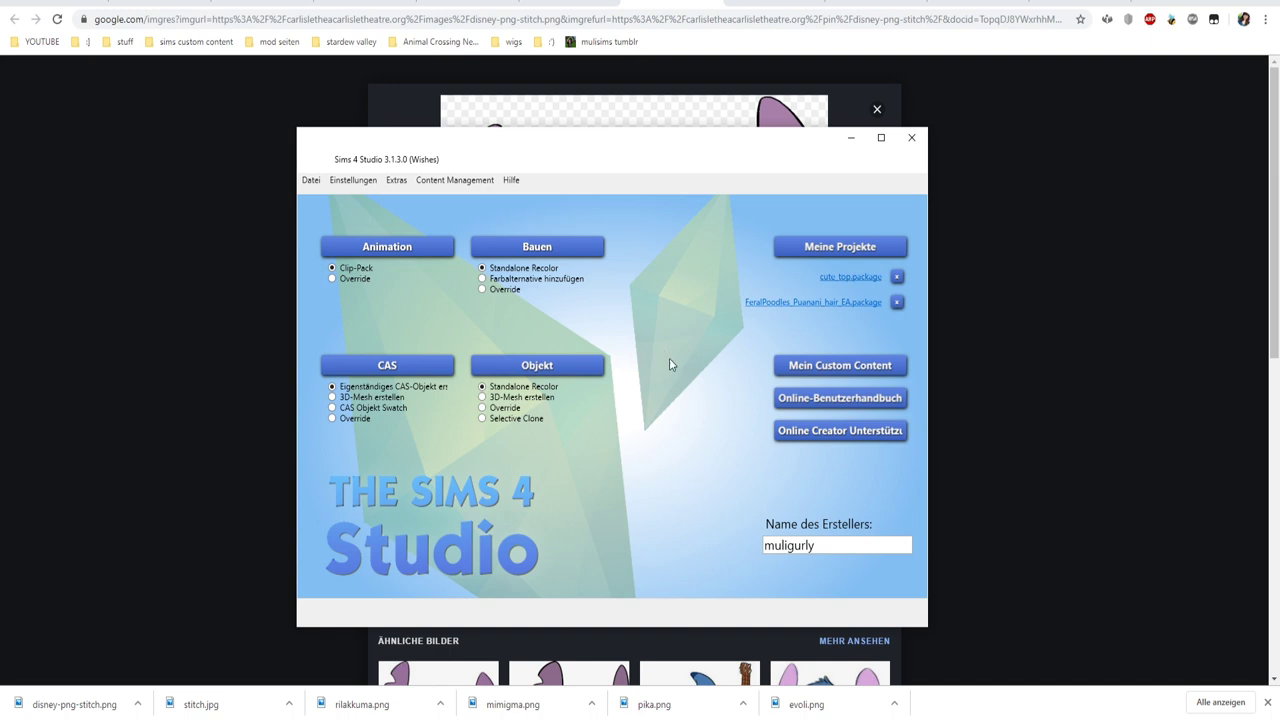
Switch to the Simfinity shop page in the browser and open the "Frozen Simfinity" and "Simfinity Stick" Lady-Shirt pages in separate tabs.
click(760, 3)
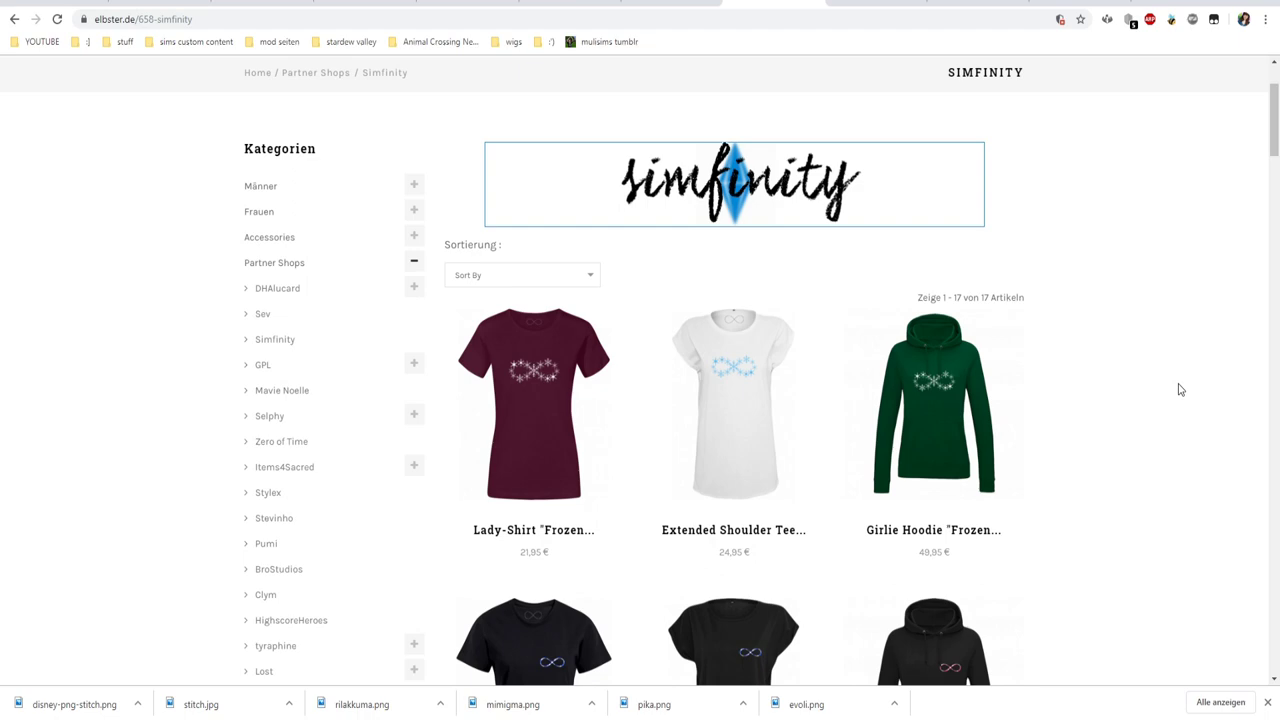
scroll(1180, 390, down, 4)
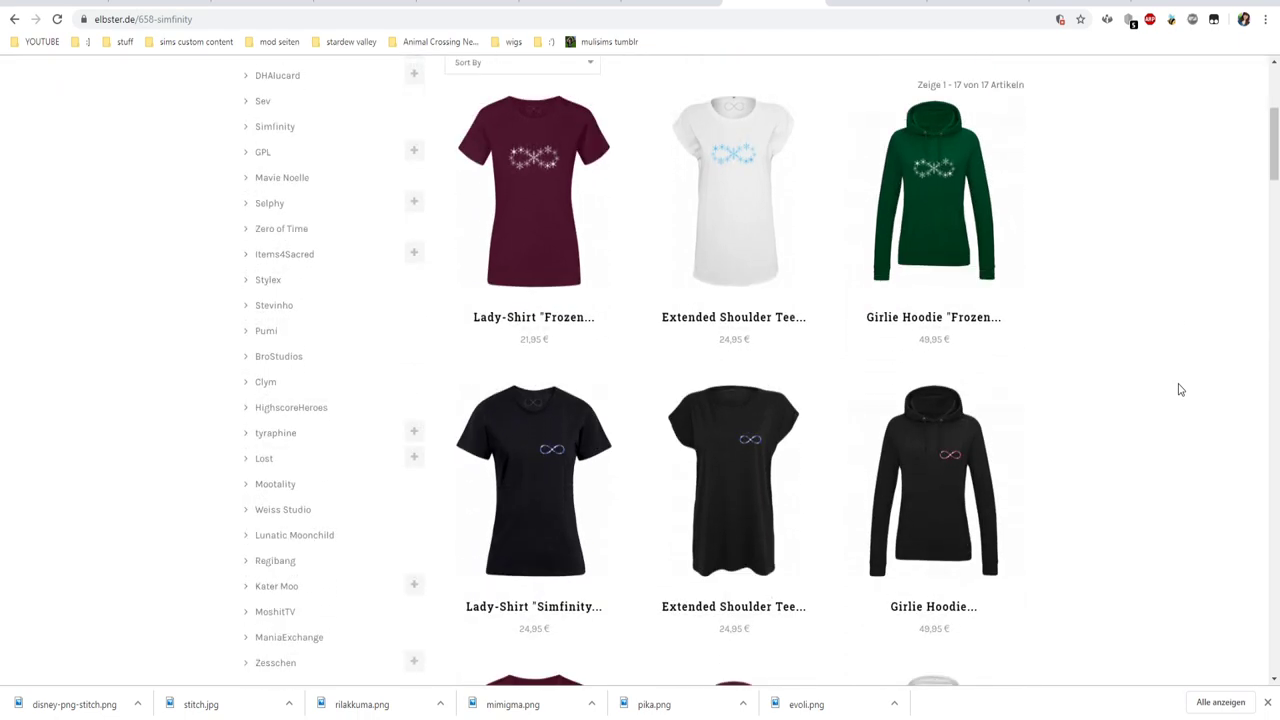
scroll(1178, 388, up, 4)
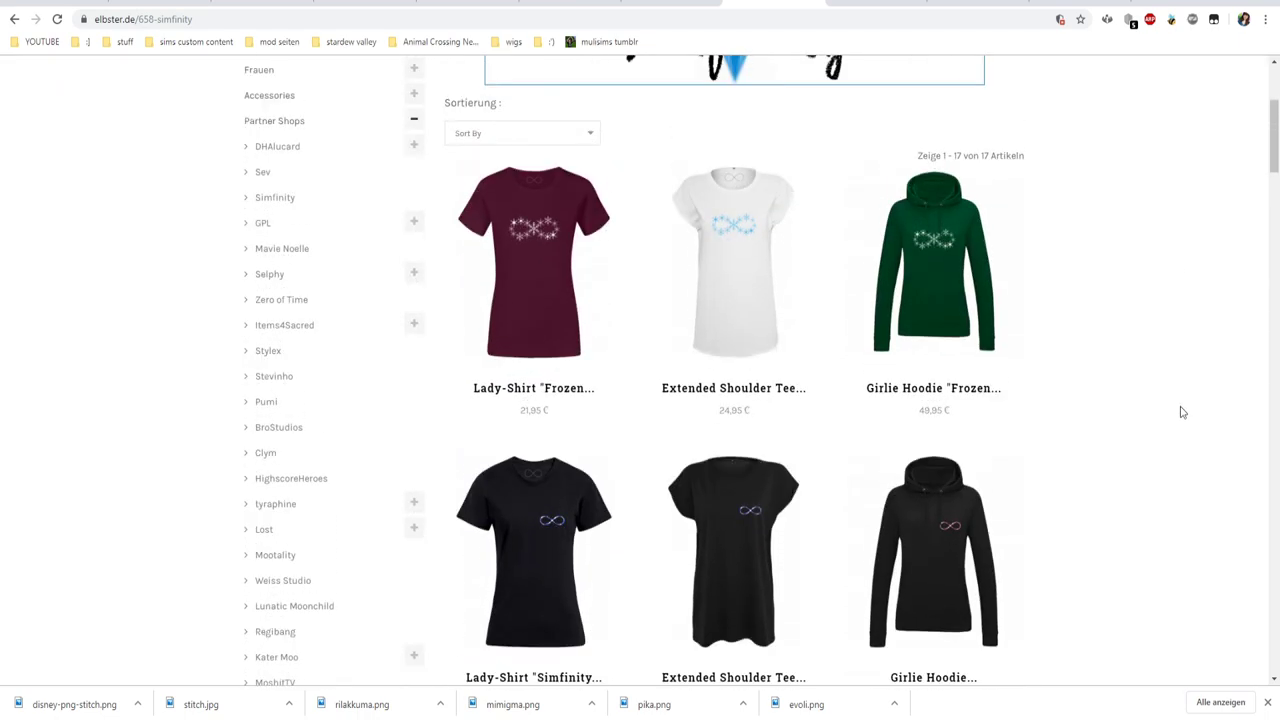
right_click(541, 264)
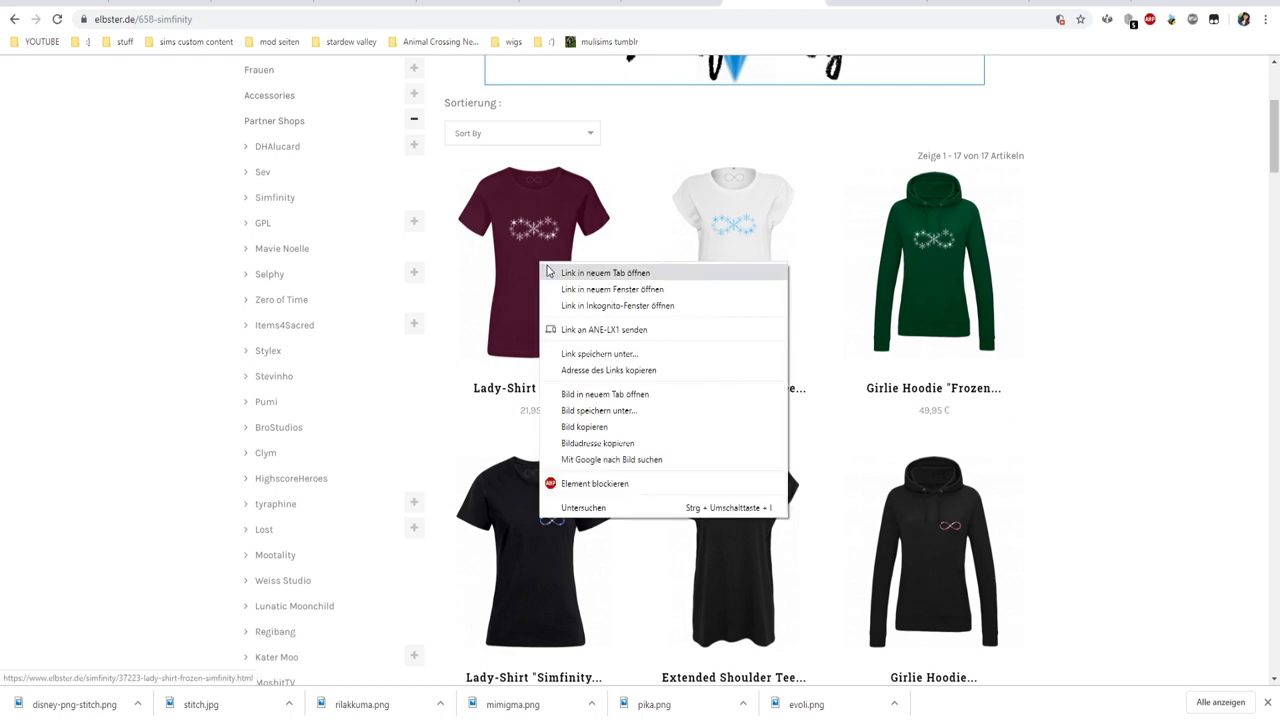
click(548, 272)
scroll(553, 312, down, 1)
scroll(548, 400, down, 1)
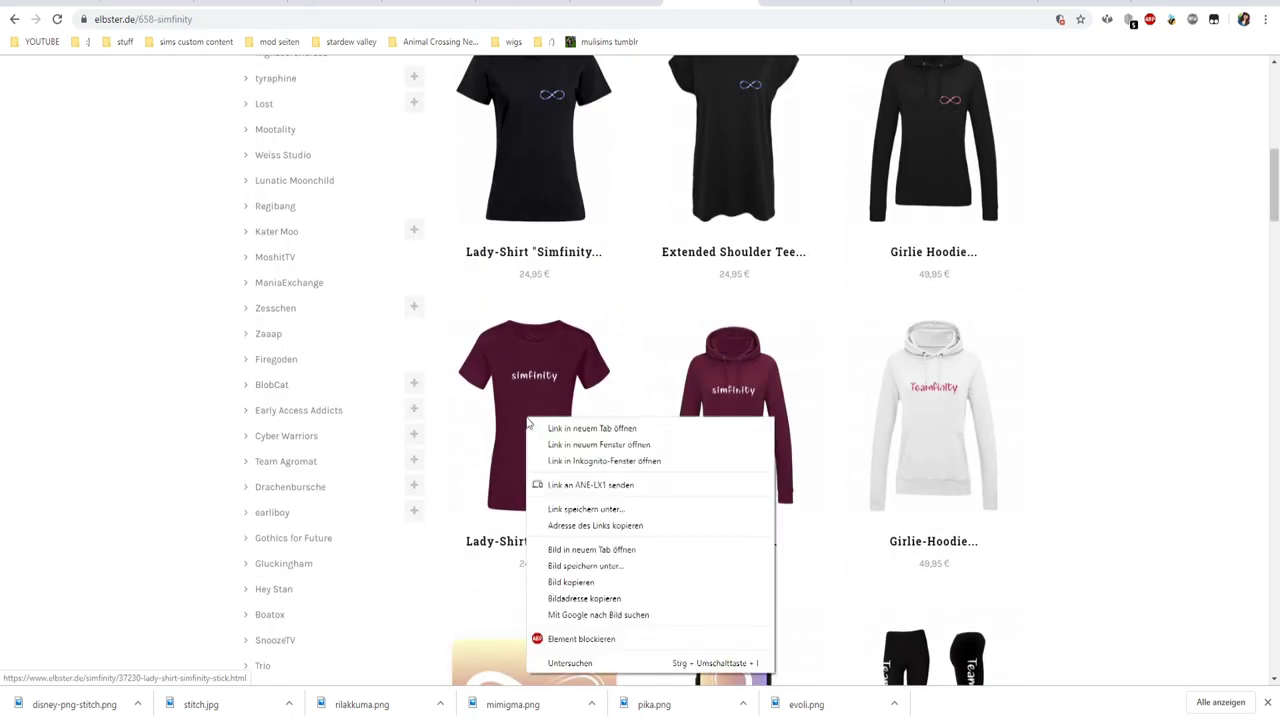
scroll(594, 434, up, 4)
scroll(598, 437, up, 1)
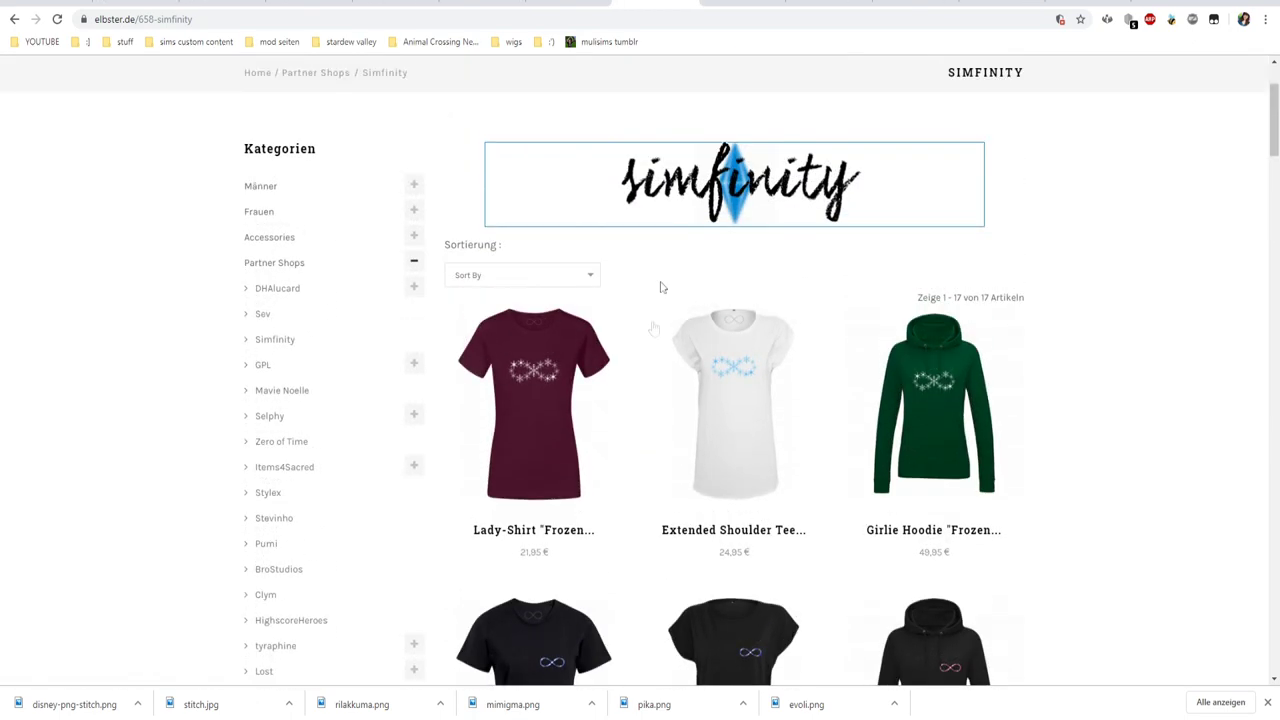
click(651, 363)
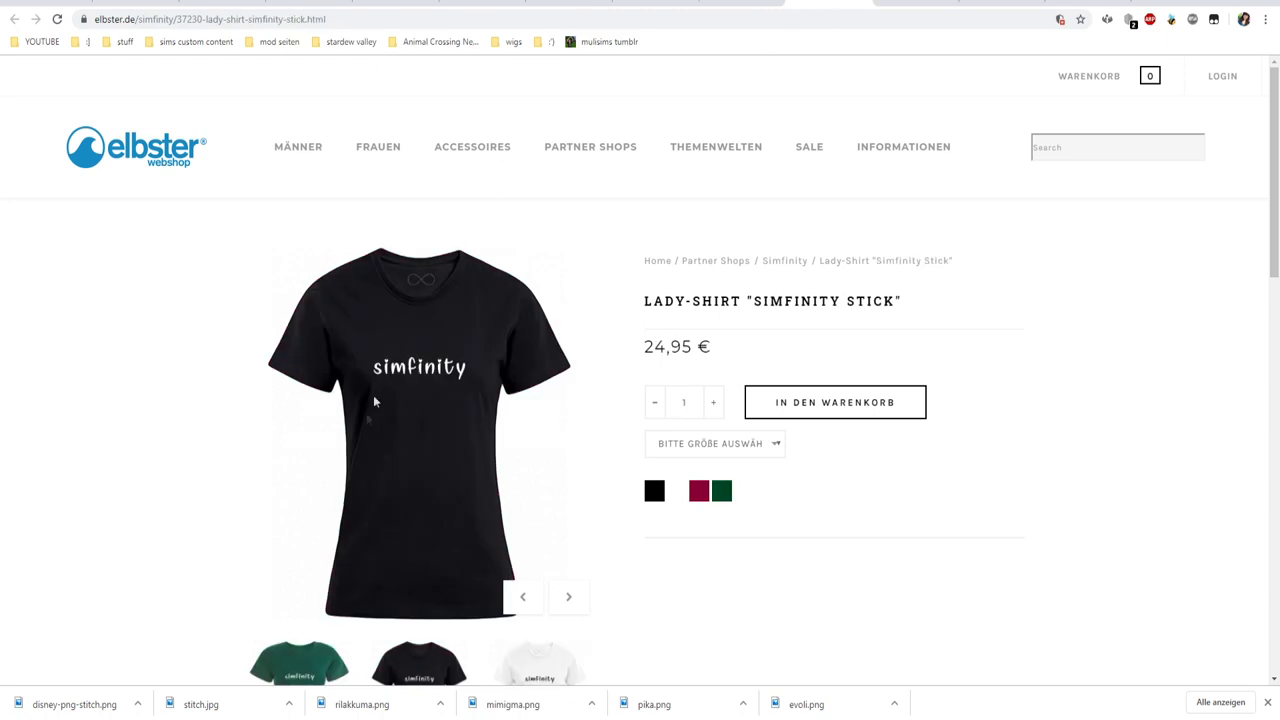
Choose burgundy for the "Simfinity Stick" Lady-Shirt and view its product pictures, enlarging the burgundy one.
scroll(680, 440, down, 1)
click(699, 424)
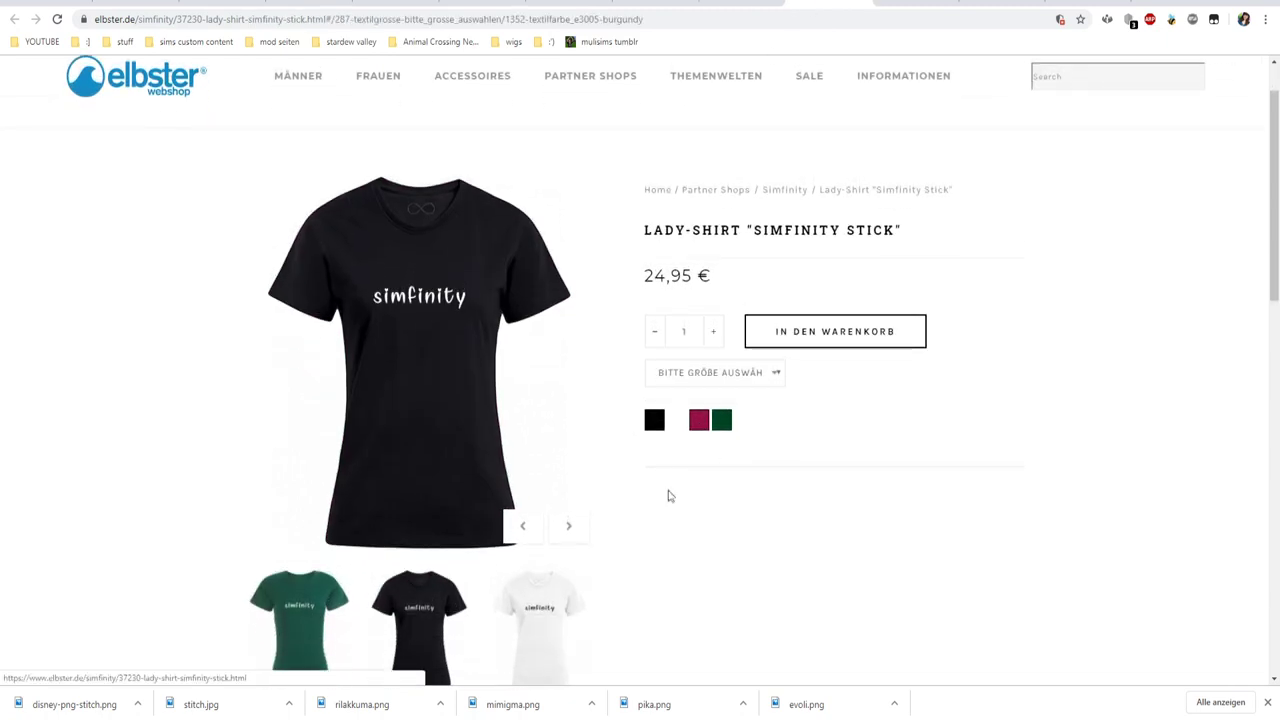
scroll(660, 494, up, 1)
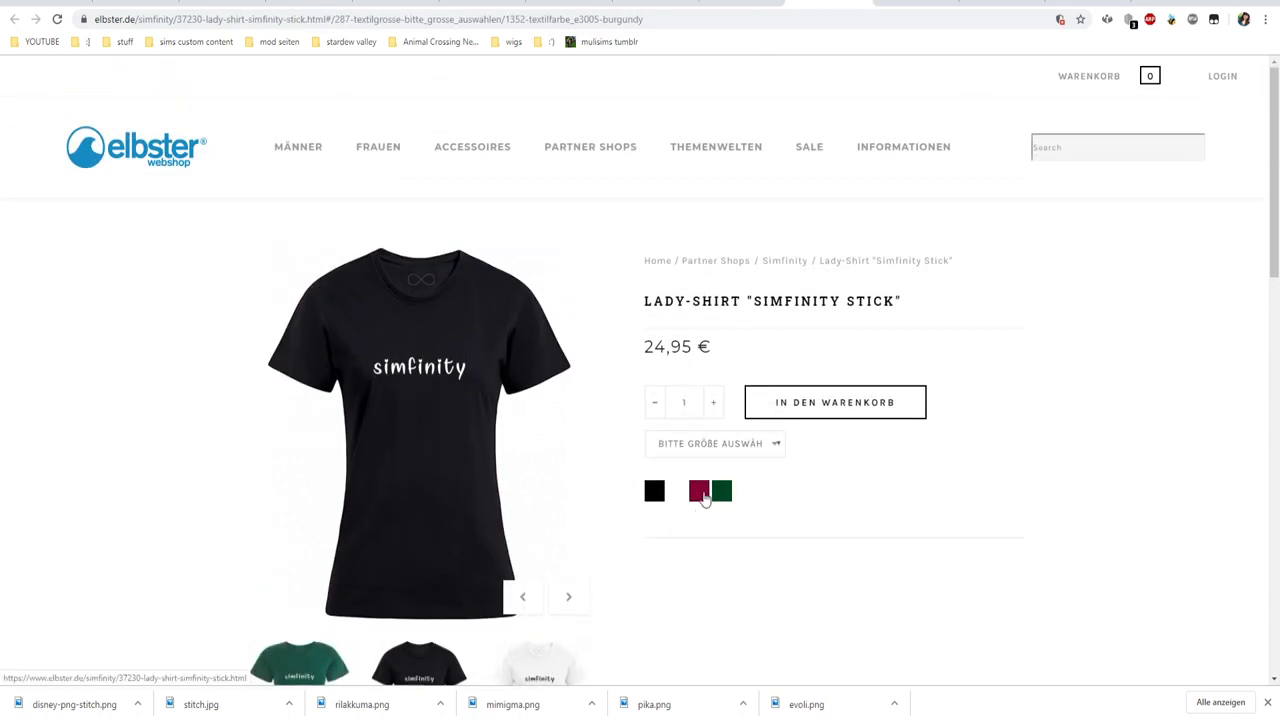
click(679, 496)
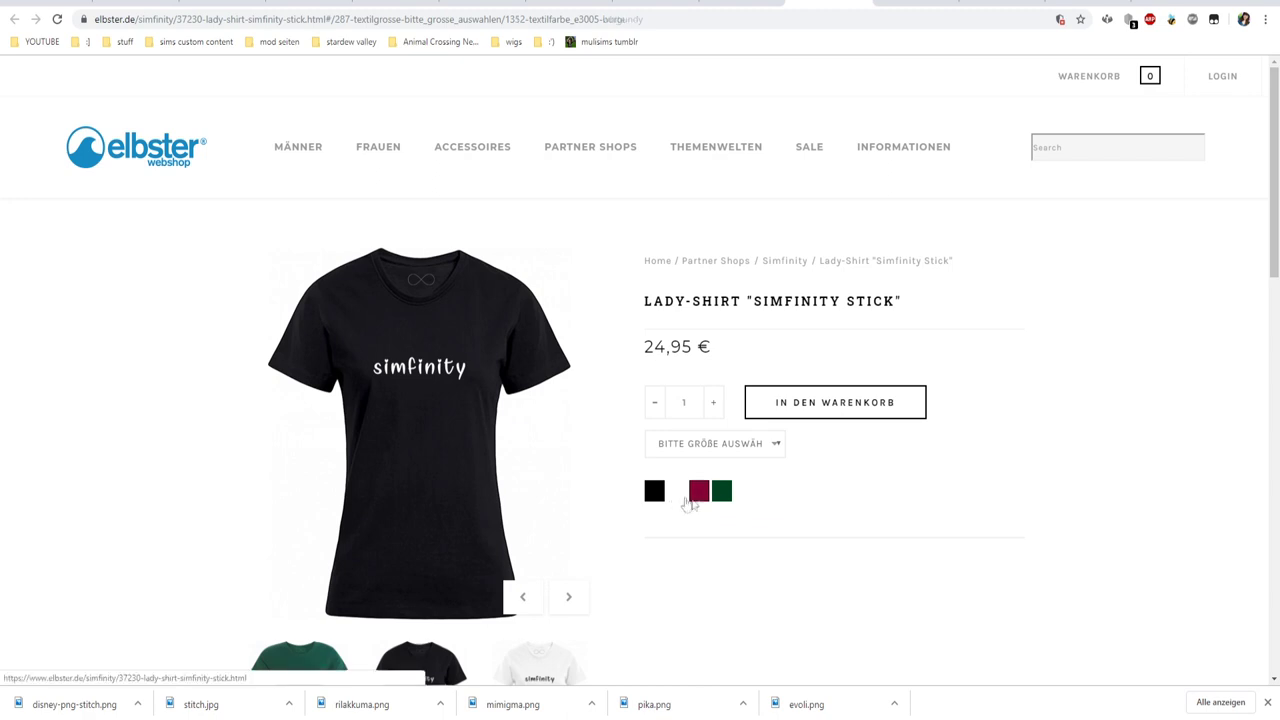
click(700, 494)
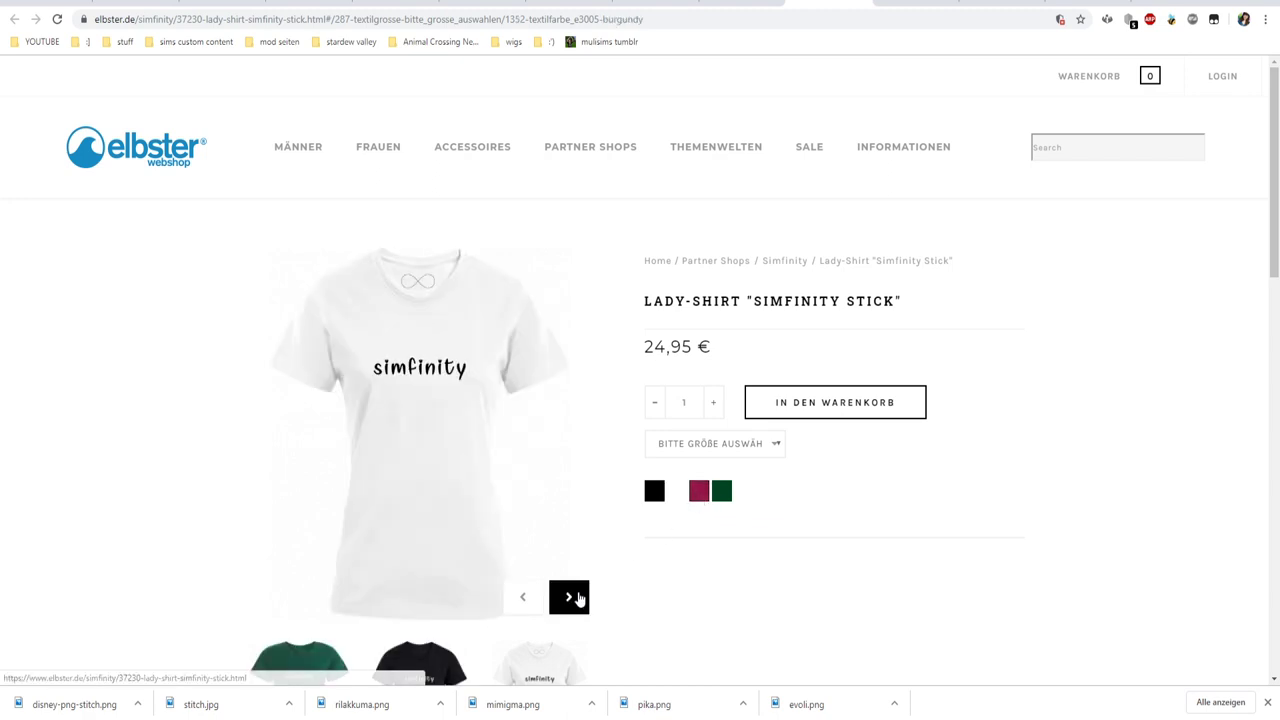
scroll(580, 600, down, 2)
click(545, 488)
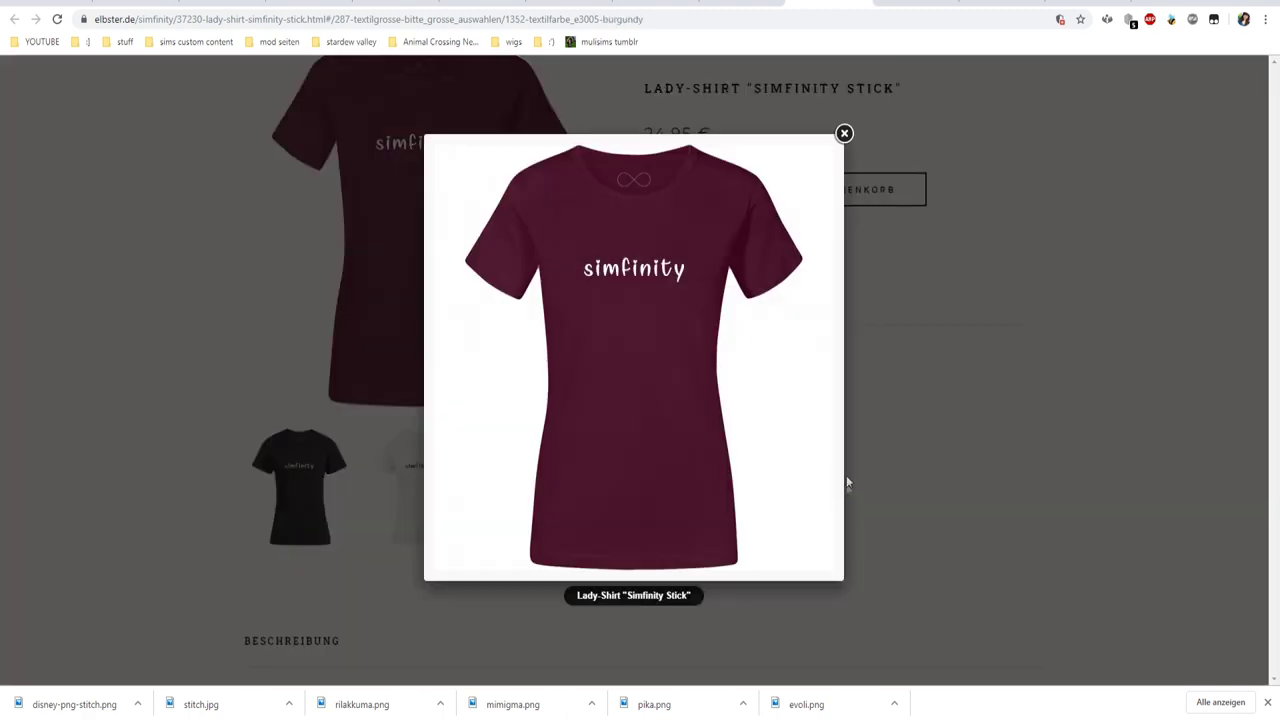
click(942, 386)
scroll(870, 470, up, 2)
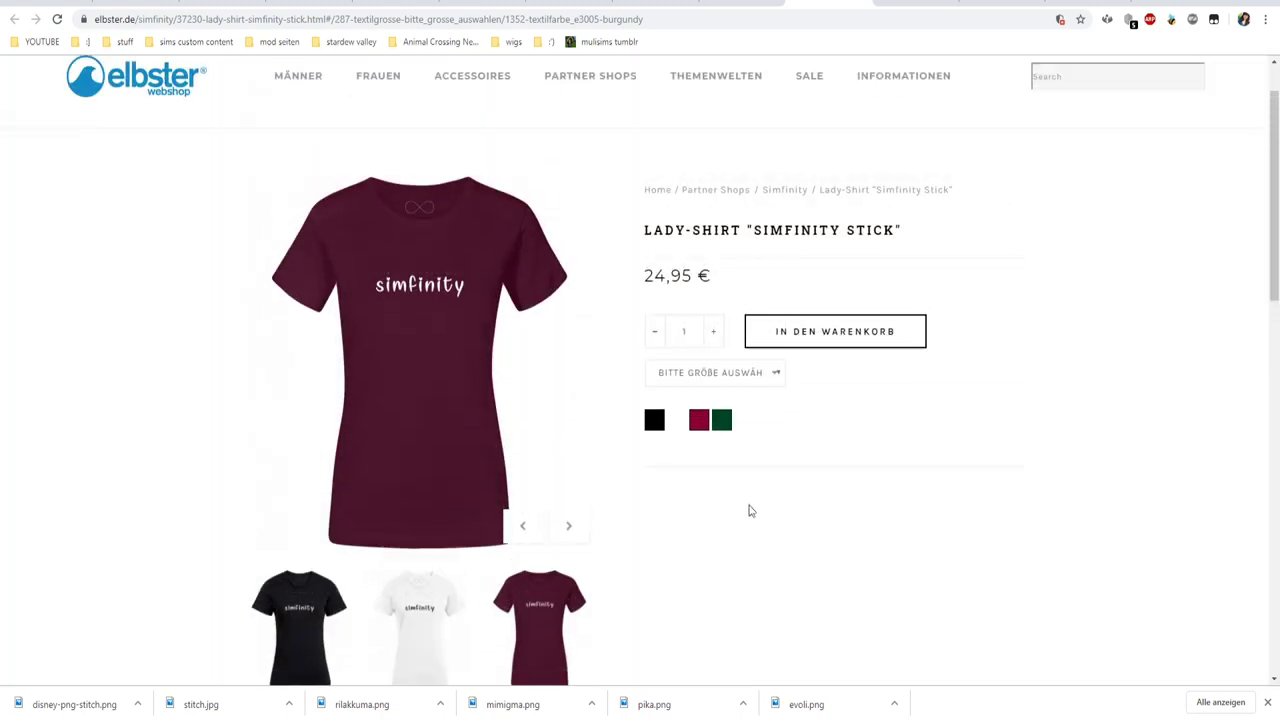
Compare the "Frozen Simfinity" shirt design with the burgundy "Simfinity Stick" shirt on their product pages.
key(ctrl+shift+Tab)
scroll(1049, 430, down, 1)
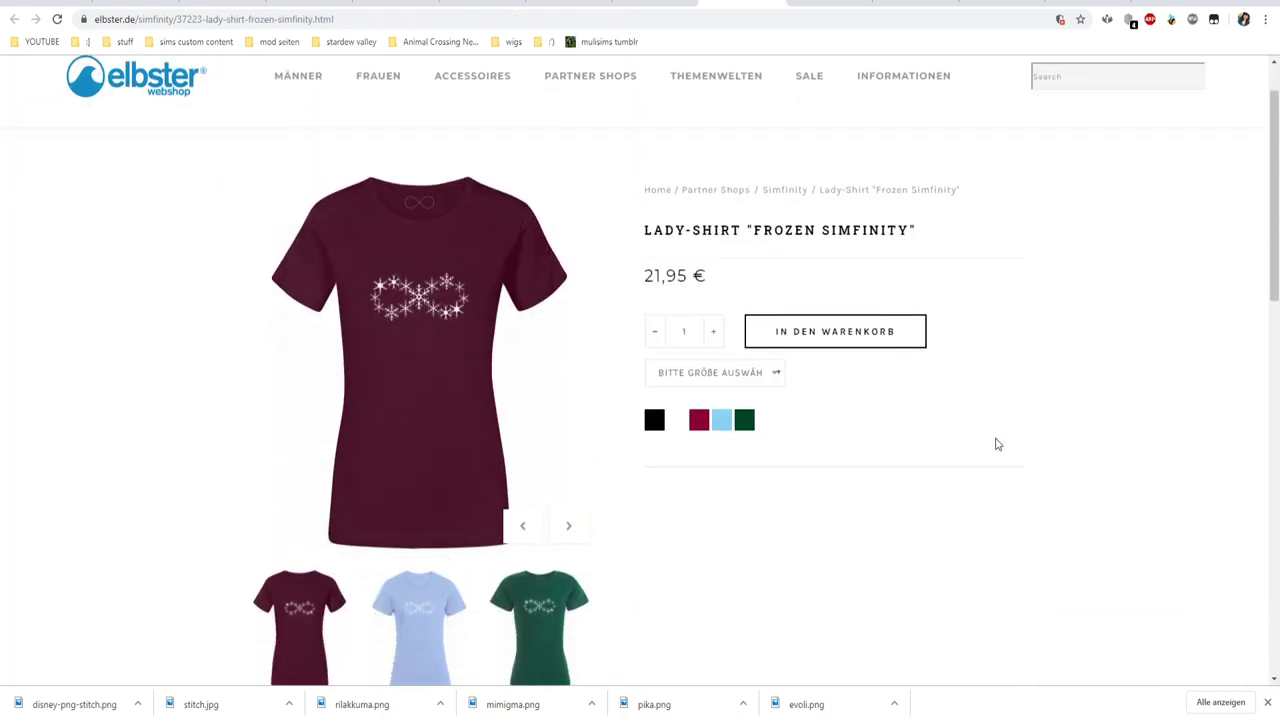
scroll(894, 468, up, 1)
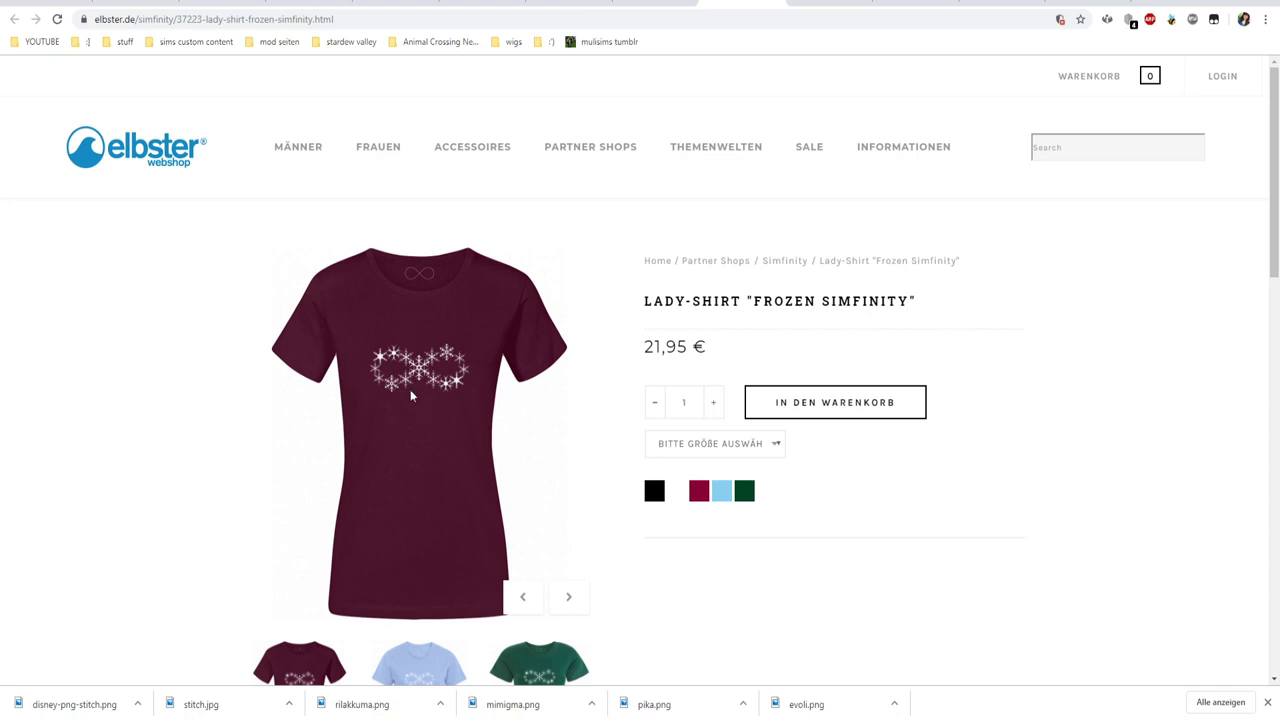
key(ctrl+Tab)
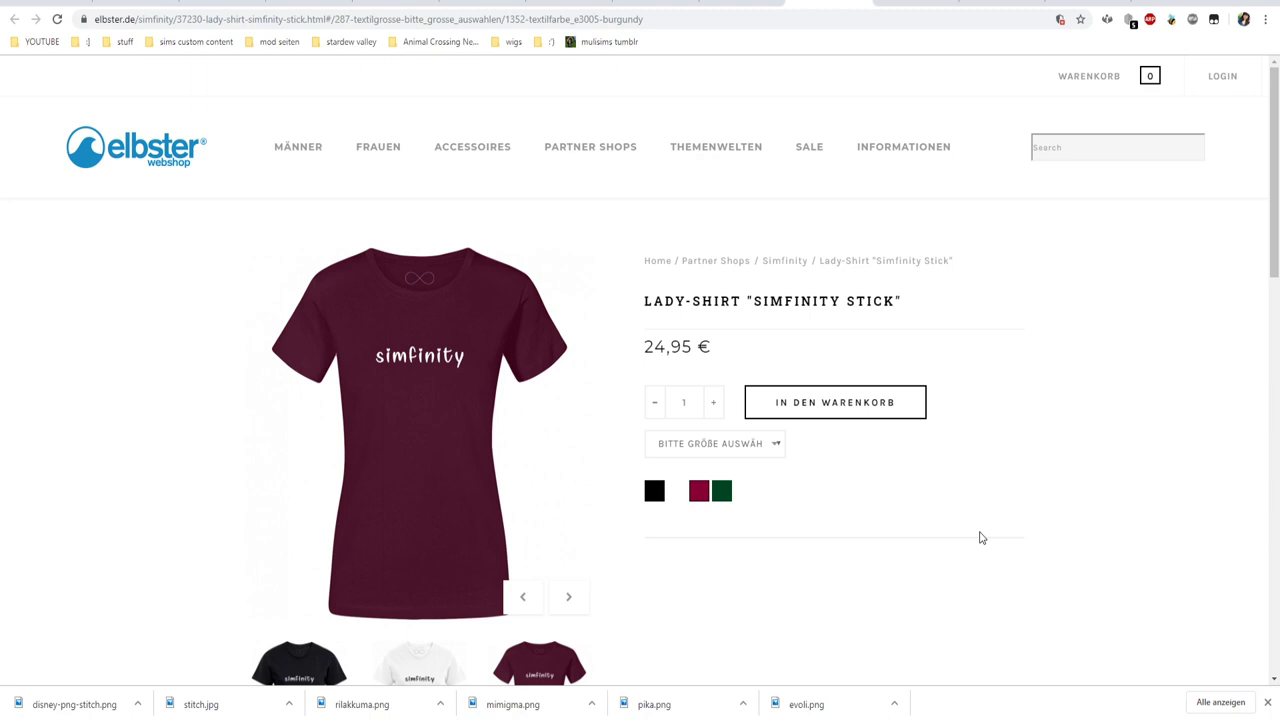
scroll(981, 538, down, 2)
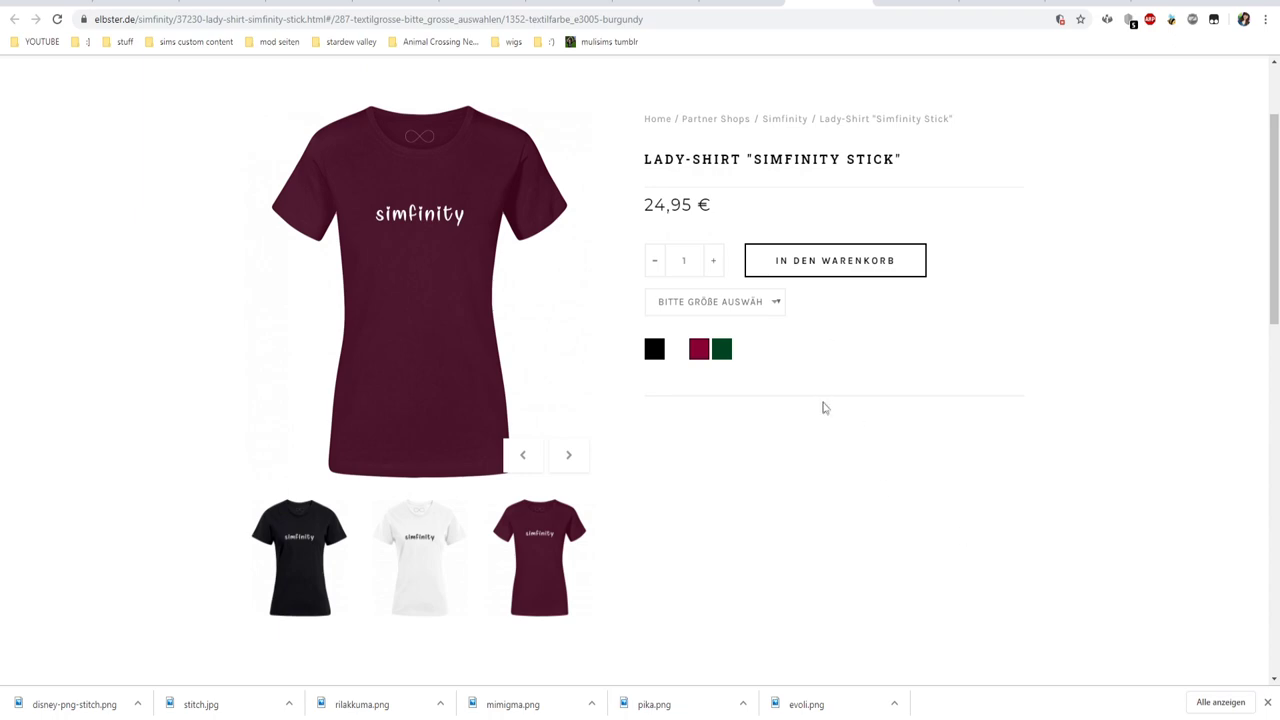
scroll(830, 405, up, 2)
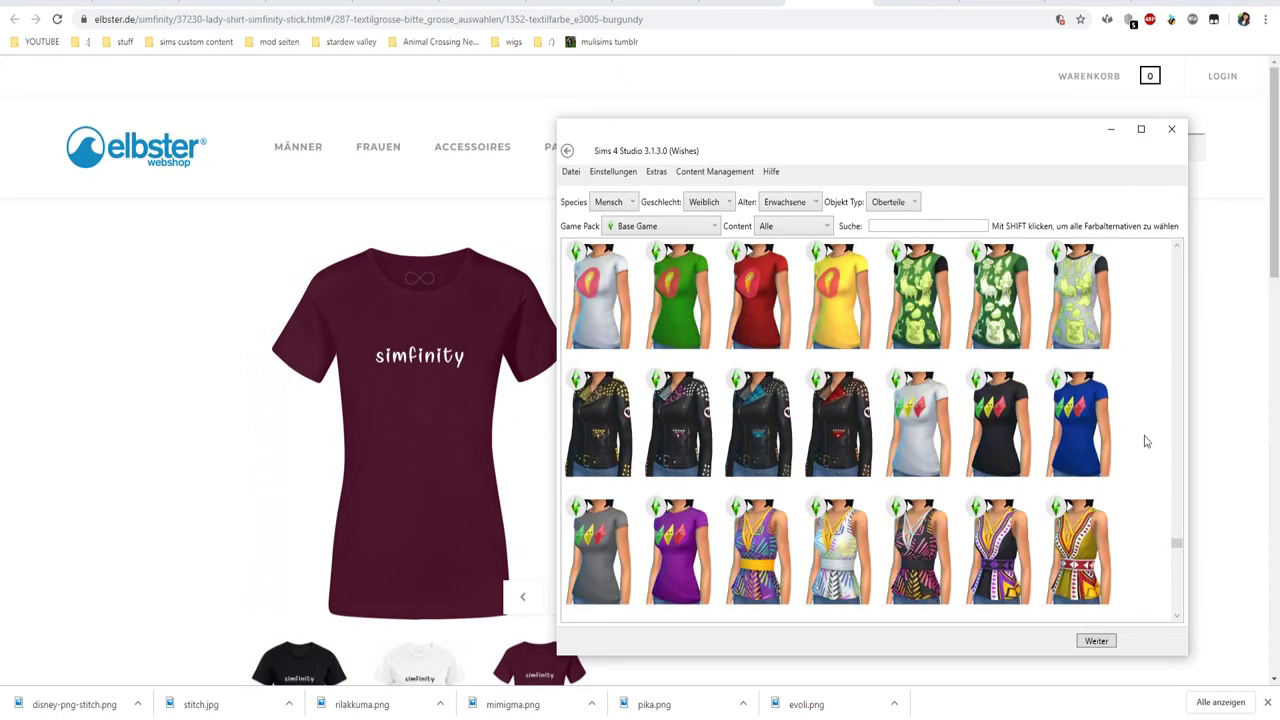
Search the Base Game women's tops in Sims 4 Studio for a base shirt and view the white "Frozen Simfinity" shirt in the browser.
scroll(1146, 441, up, 10)
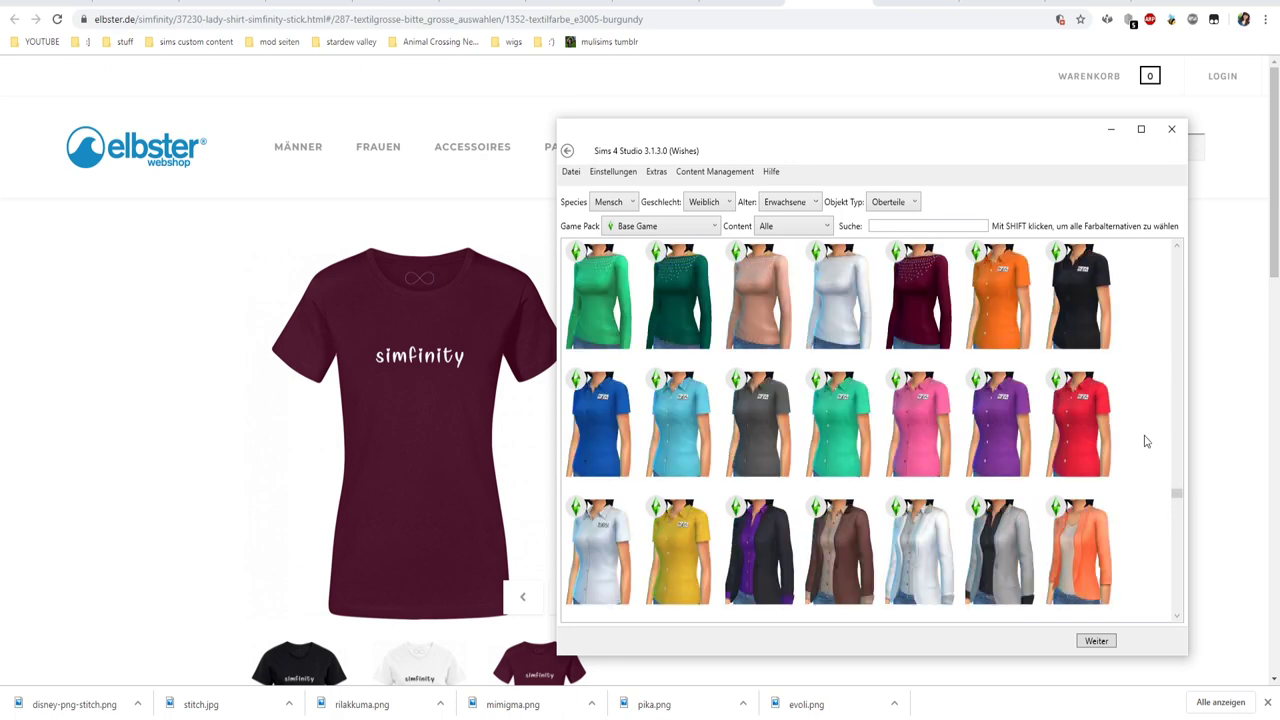
scroll(1146, 441, up, 5)
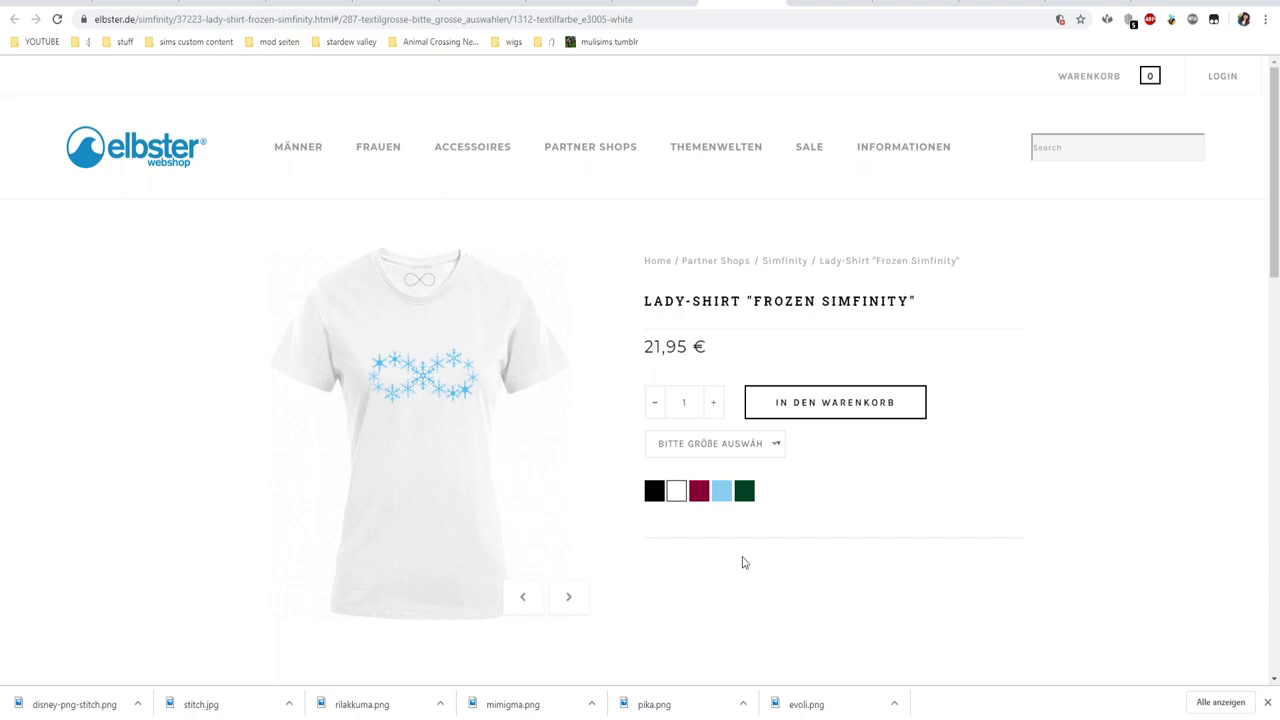
scroll(742, 562, down, 2)
scroll(741, 560, up, 2)
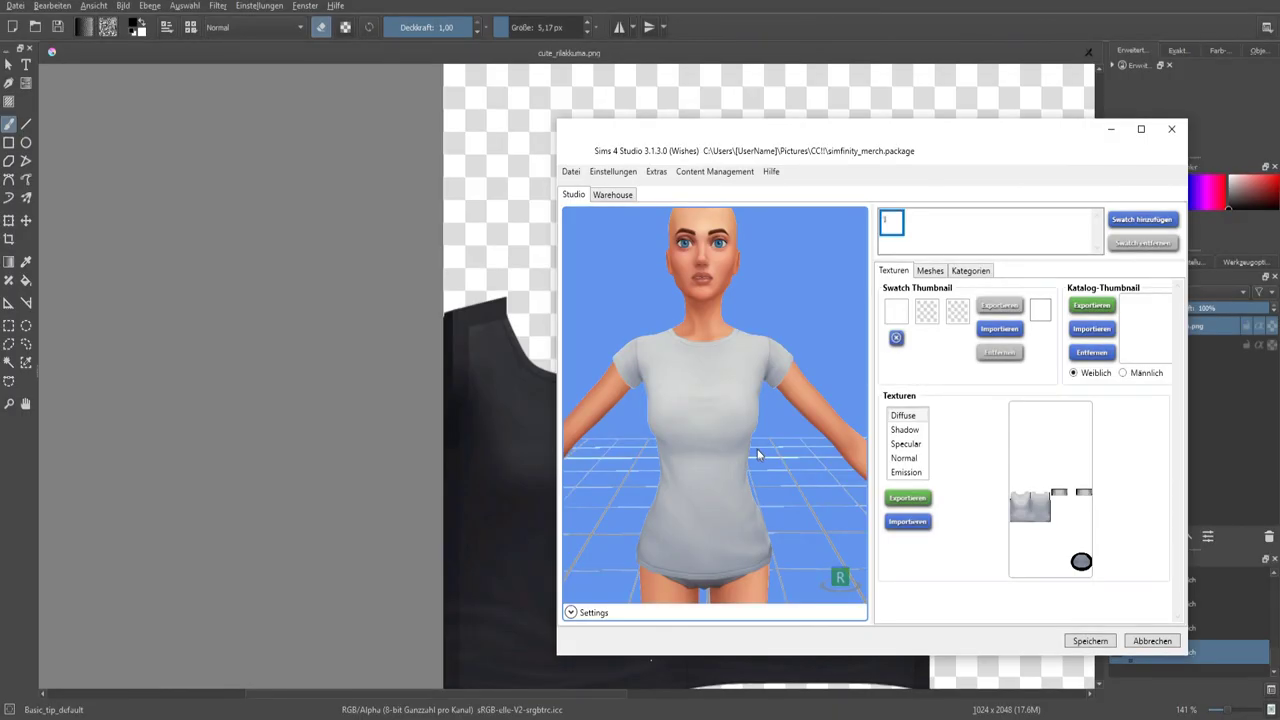
Inspect the plain shirt of simfinity_merch.package on the 3D model in Sims 4 Studio and export its Diffuse texture.
mouse_move(757, 455)
mouse_down()
mouse_move(926, 450)
mouse_move(646, 417)
mouse_move(463, 427)
mouse_move(766, 460)
mouse_up()
scroll(764, 464, down, 2)
scroll(764, 474, down, 2)
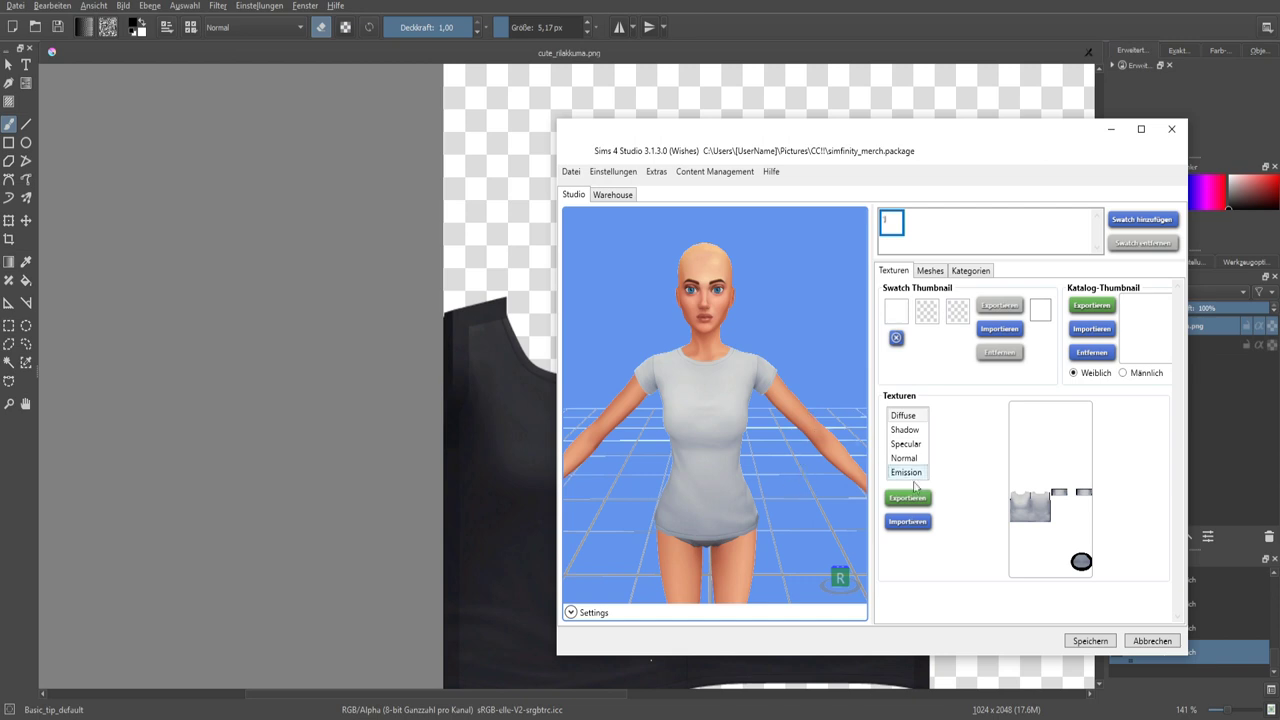
click(920, 498)
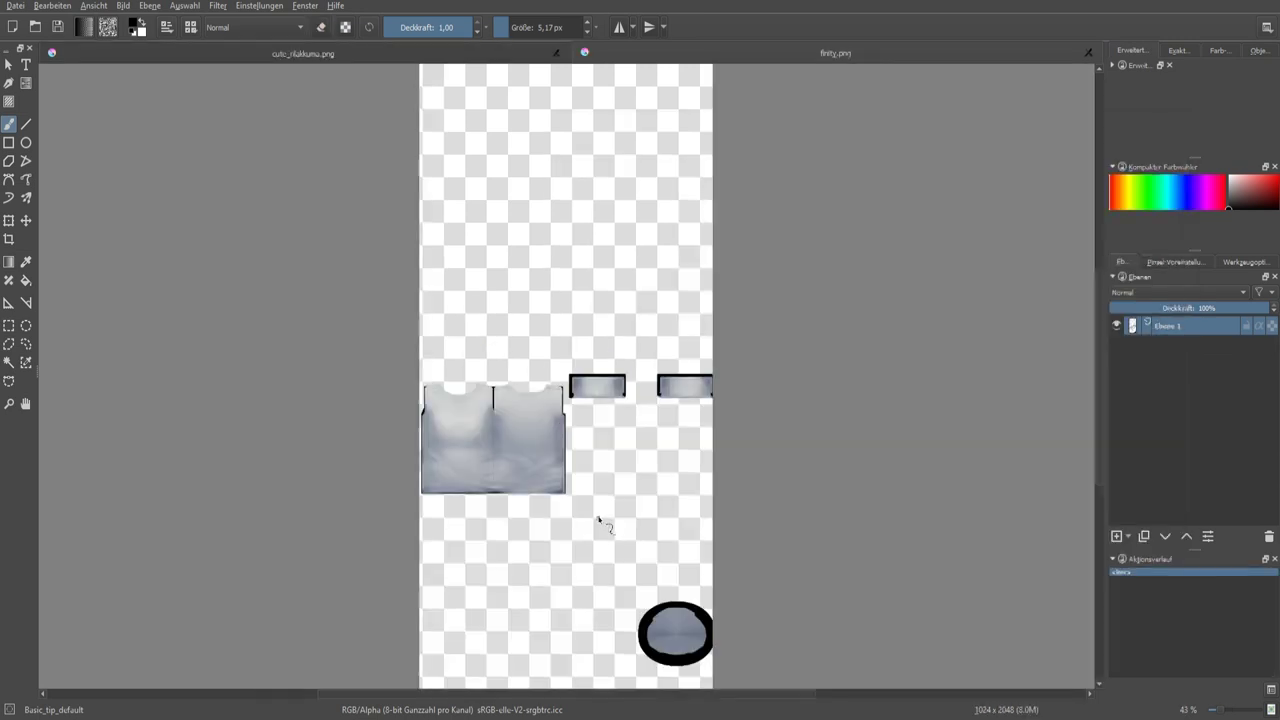
Add simfinity logo.jpg as a new layer over the exported shirt texture in Krita and examine its lettering up close.
scroll(600, 520, down, 3)
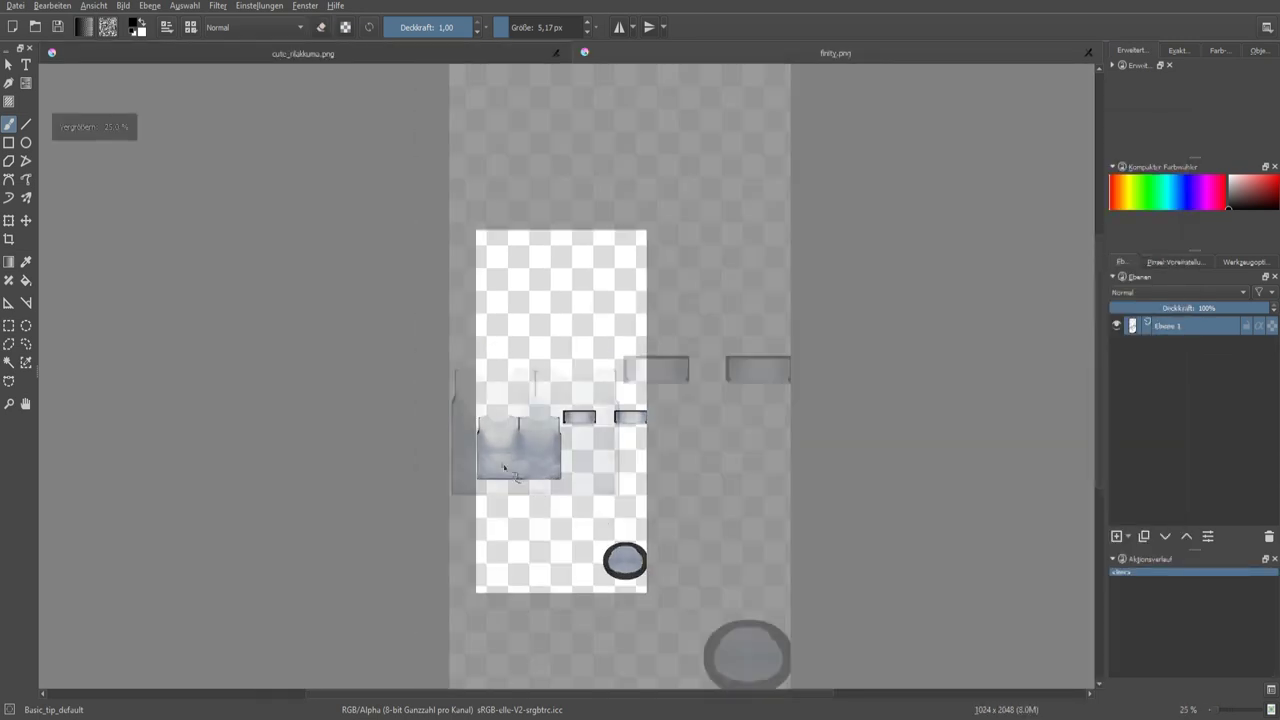
scroll(508, 465, up, 5)
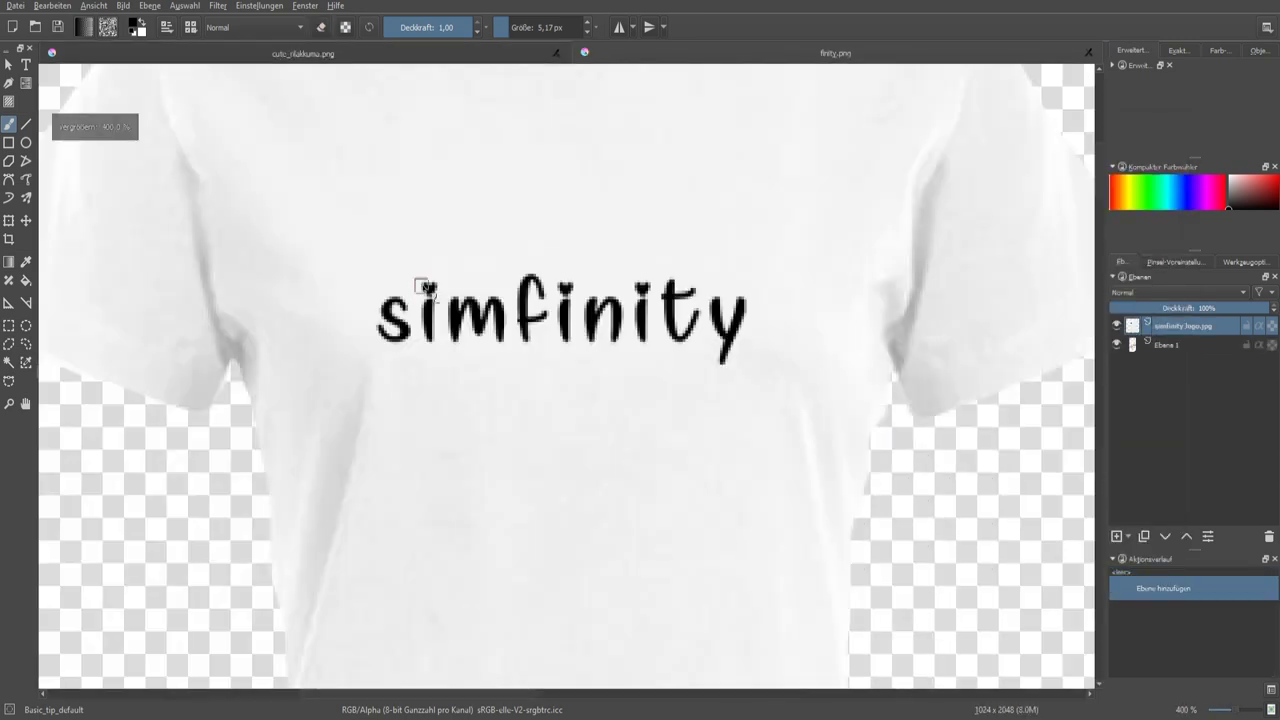
scroll(440, 335, up, 4)
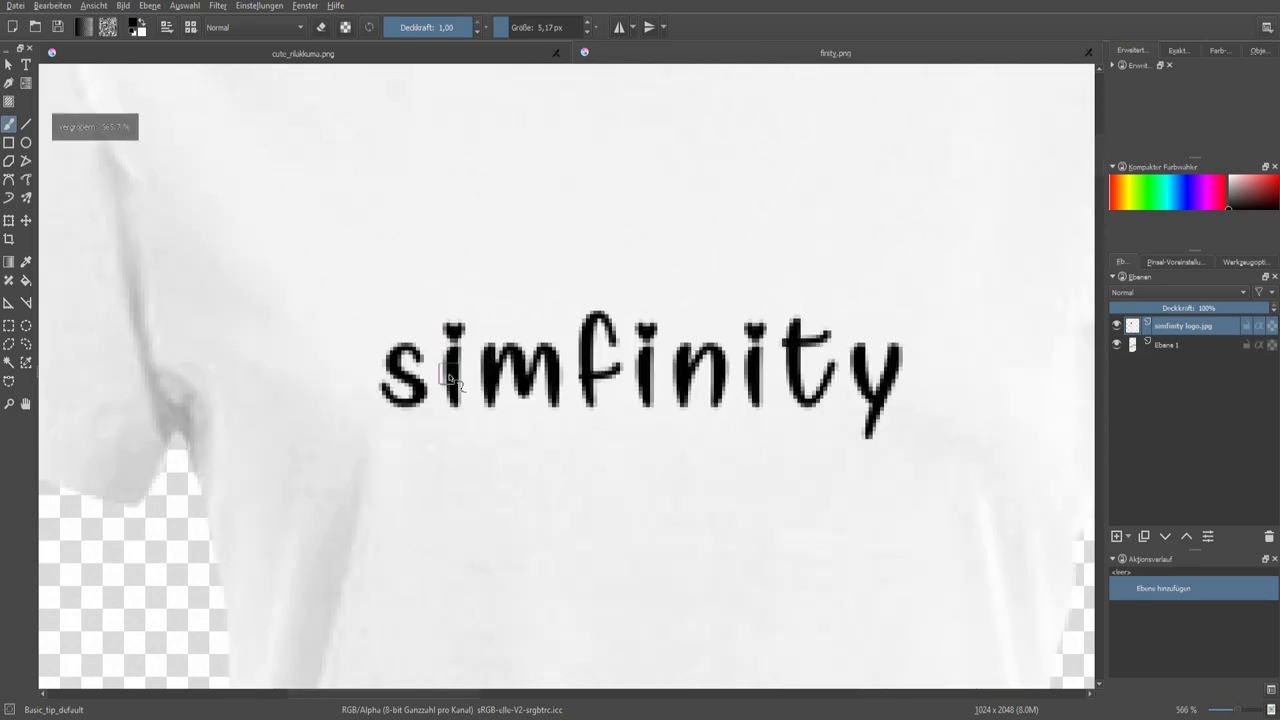
scroll(383, 372, down, 7)
scroll(383, 372, up, 7)
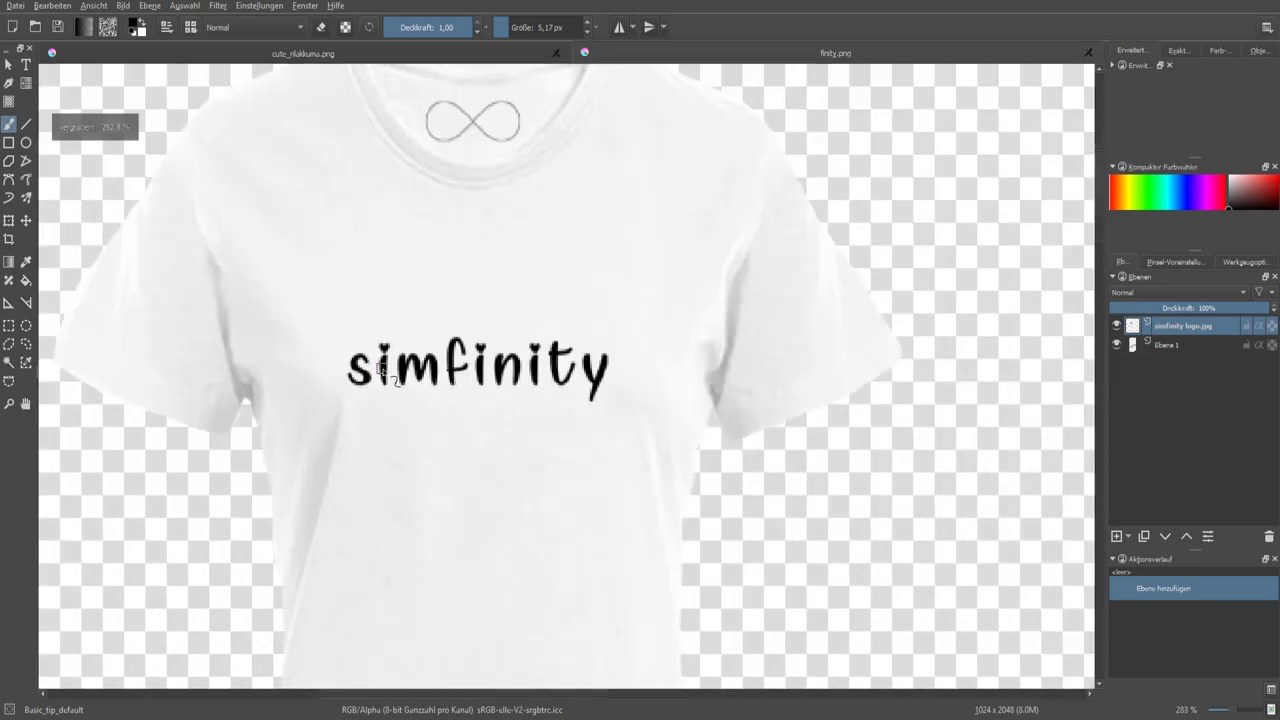
scroll(394, 372, up, 1)
scroll(459, 359, down, 2)
scroll(525, 363, up, 2)
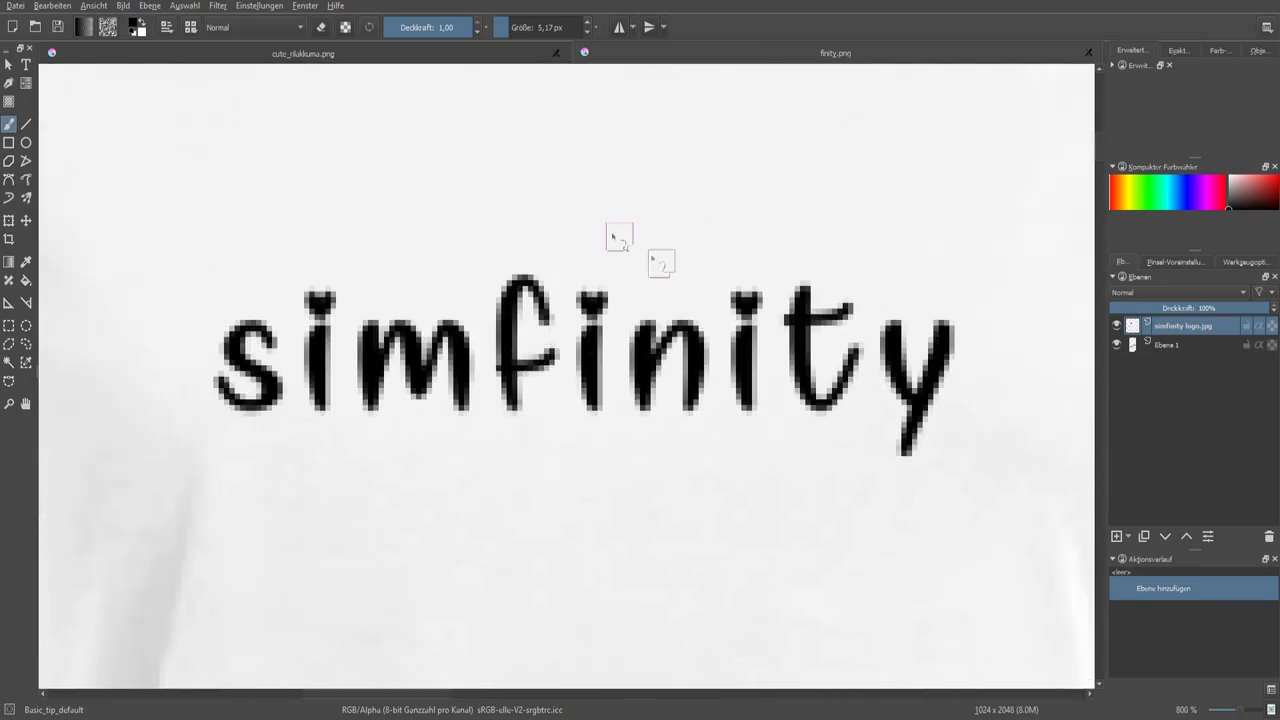
Outline the simfinity lettering on the logo layer with a freehand selection.
scroll(525, 378, down, 3)
scroll(626, 429, up, 3)
scroll(830, 420, down, 4)
scroll(763, 403, up, 3)
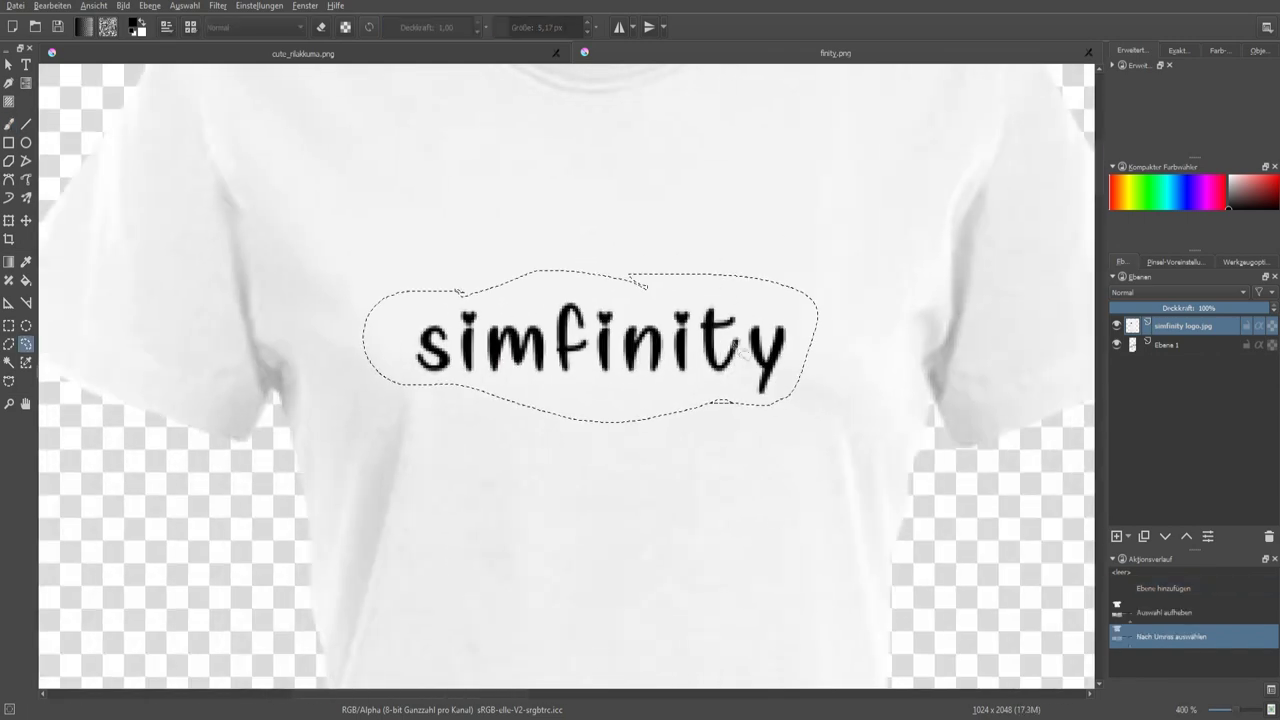
scroll(707, 395, down, 2)
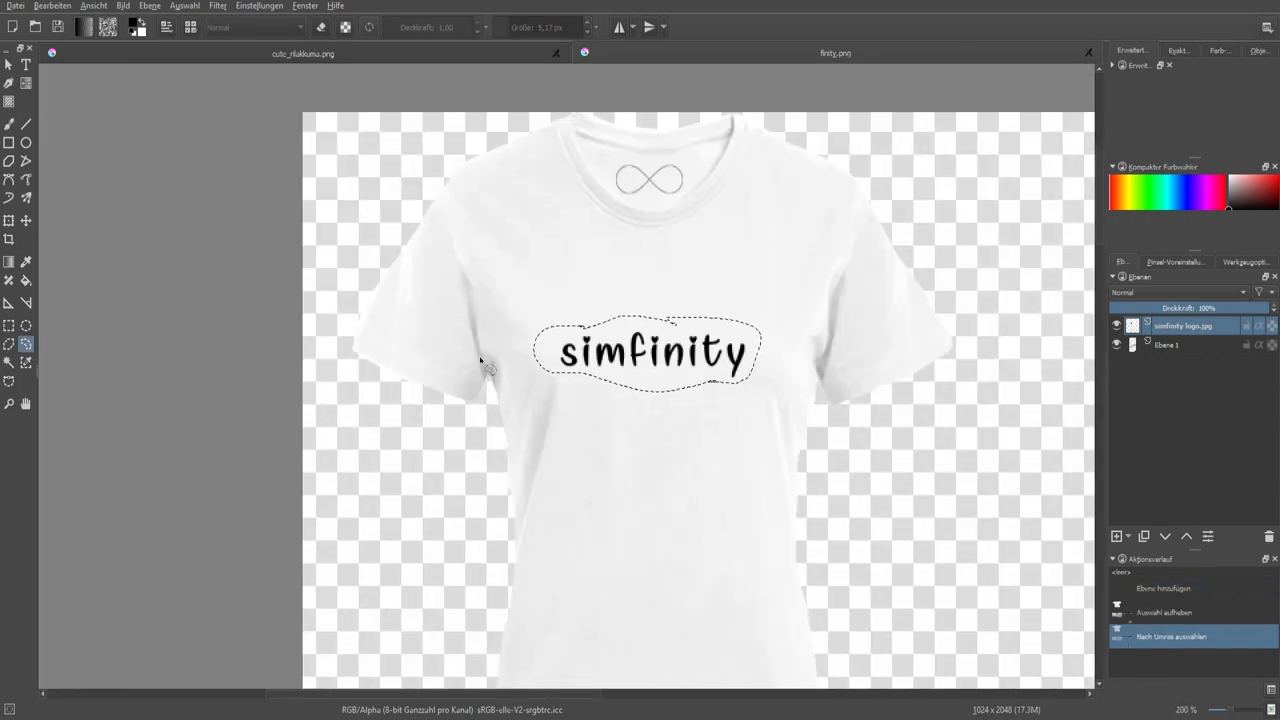
scroll(648, 379, up, 1)
scroll(645, 388, up, 2)
scroll(634, 383, down, 1)
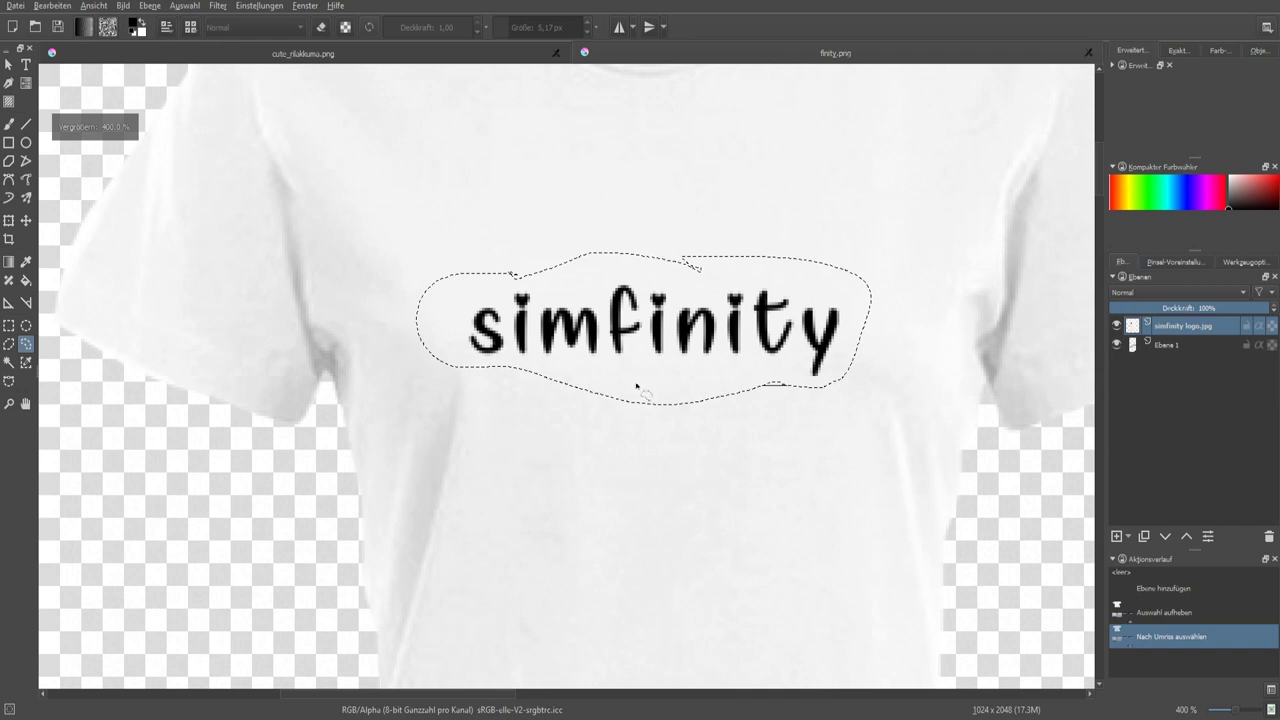
scroll(674, 420, down, 1)
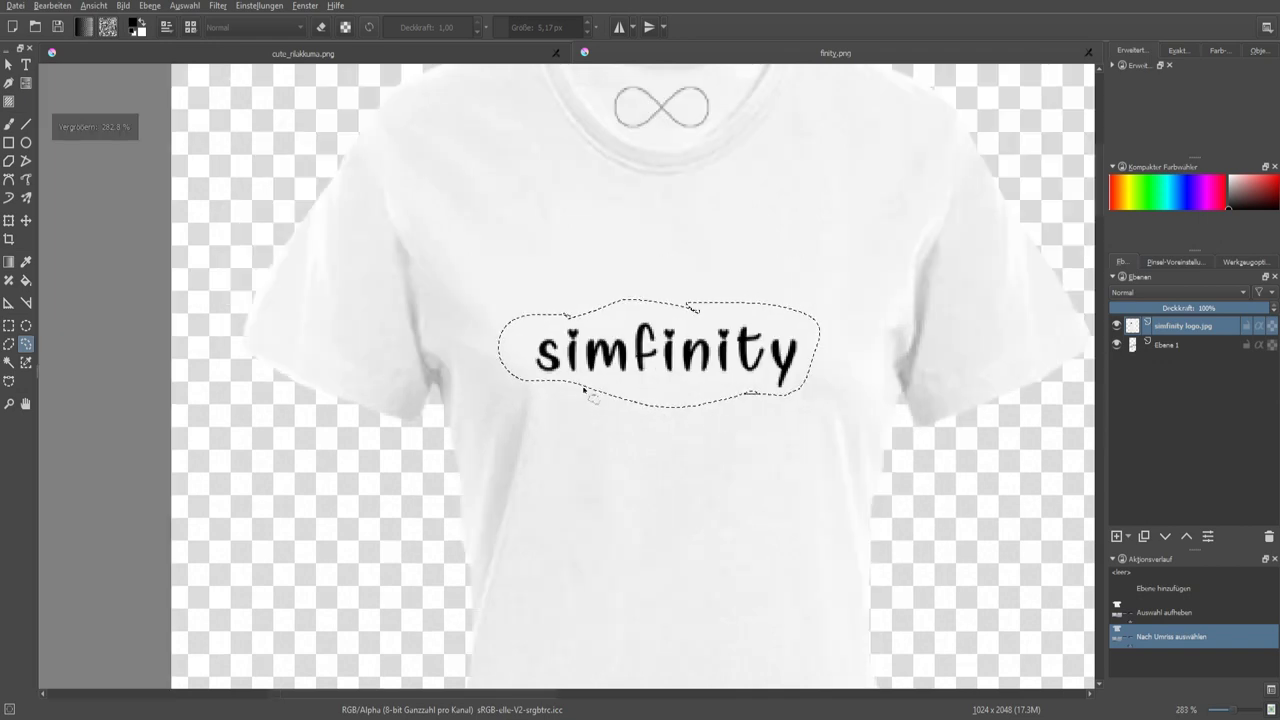
scroll(291, 371, down, 1)
scroll(290, 245, down, 1)
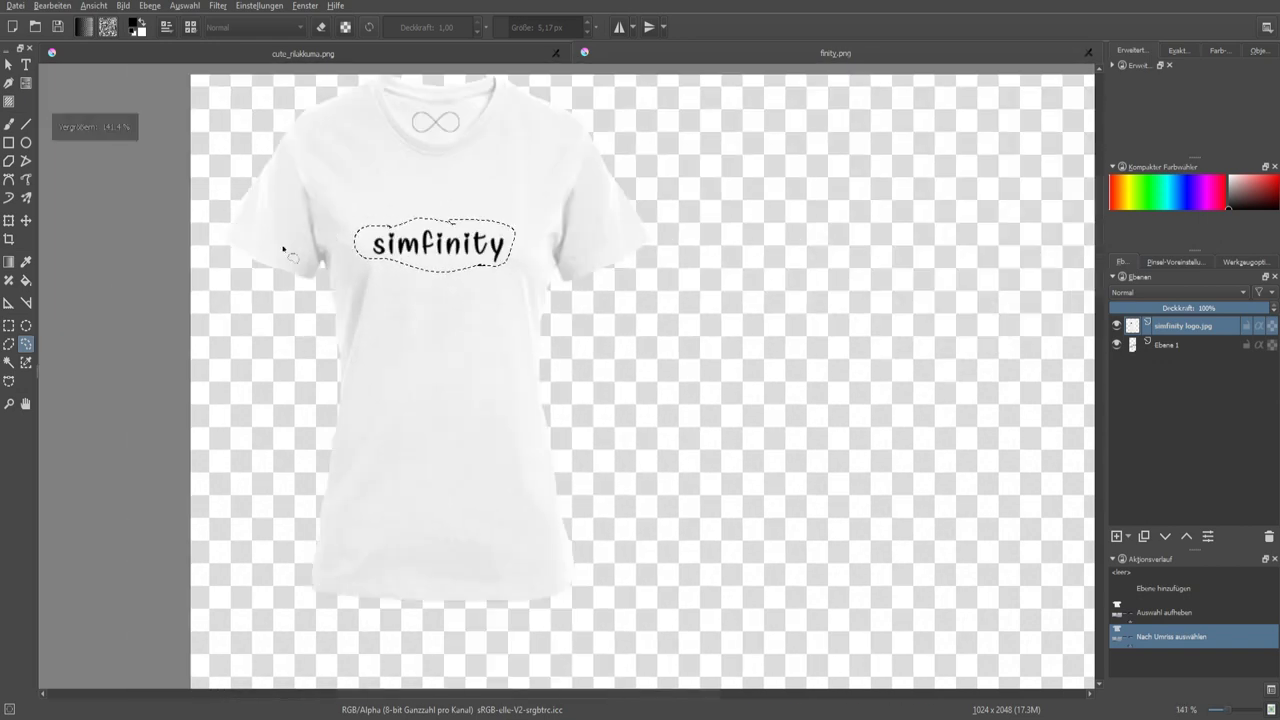
click(8, 124)
mouse_move(398, 291)
mouse_down()
mouse_move(414, 201)
mouse_move(374, 331)
mouse_up()
key(ctrl+z)
scroll(443, 262, up, 4)
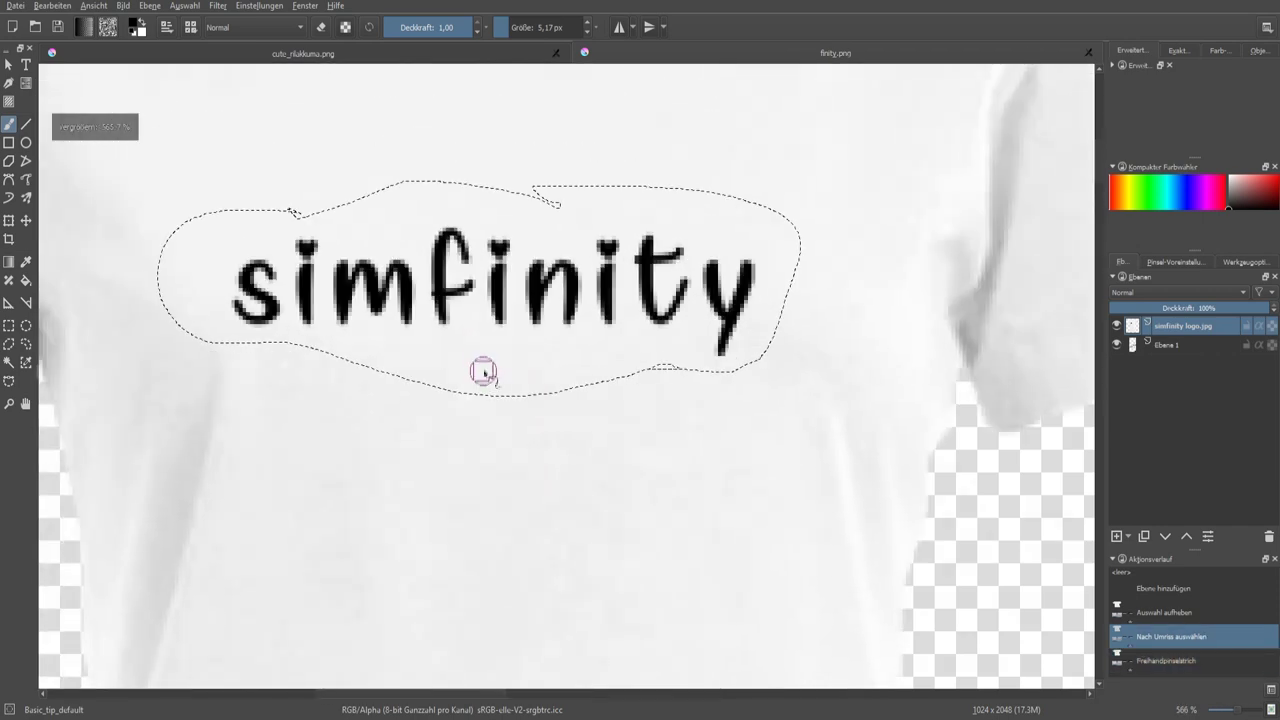
Move the outlined simfinity lettering off the shirt photo onto the empty canvas beside it and activate the rectangular selection.
scroll(481, 363, down, 4)
key(ctrl+t)
drag(487, 336, 870, 333)
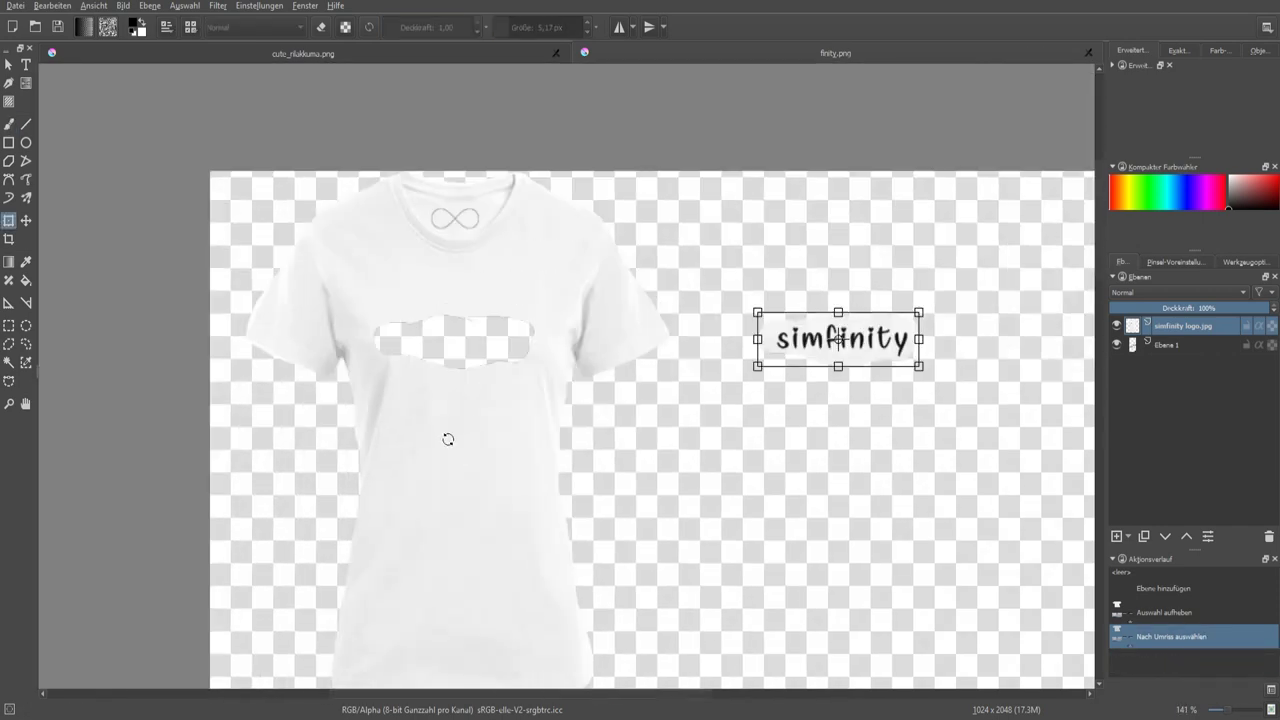
key(Return)
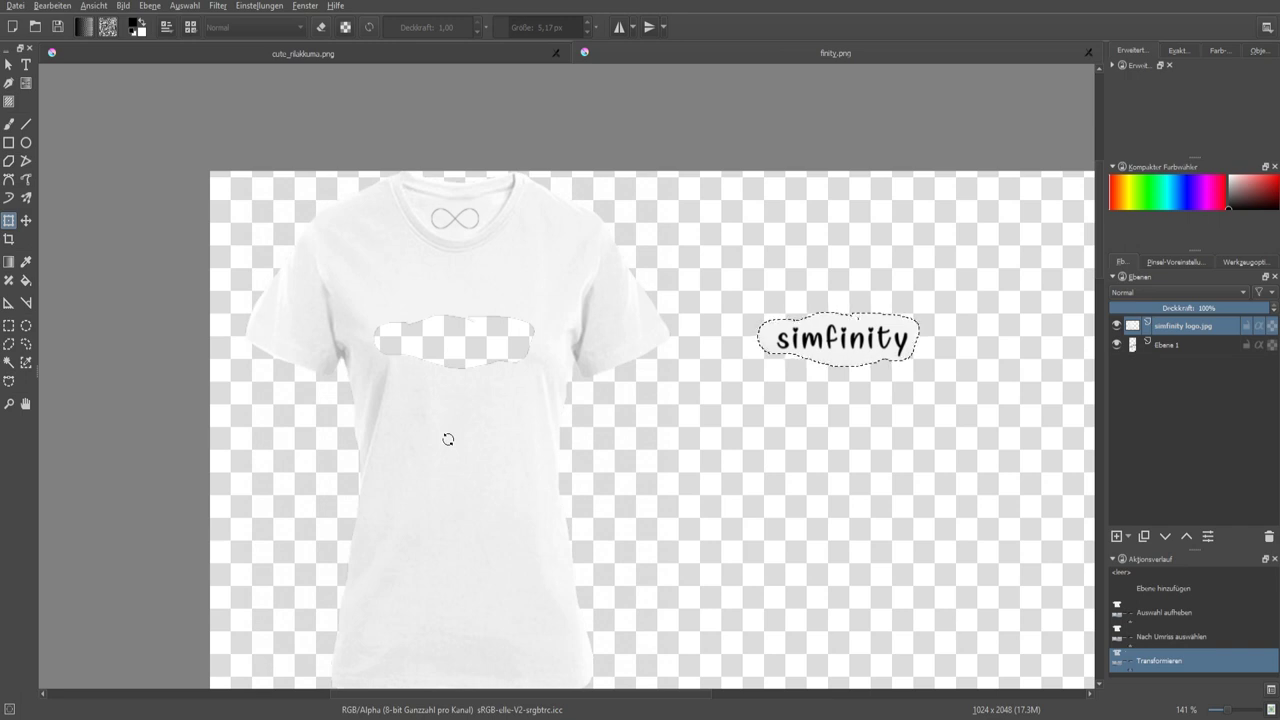
scroll(175, 300, down, 1)
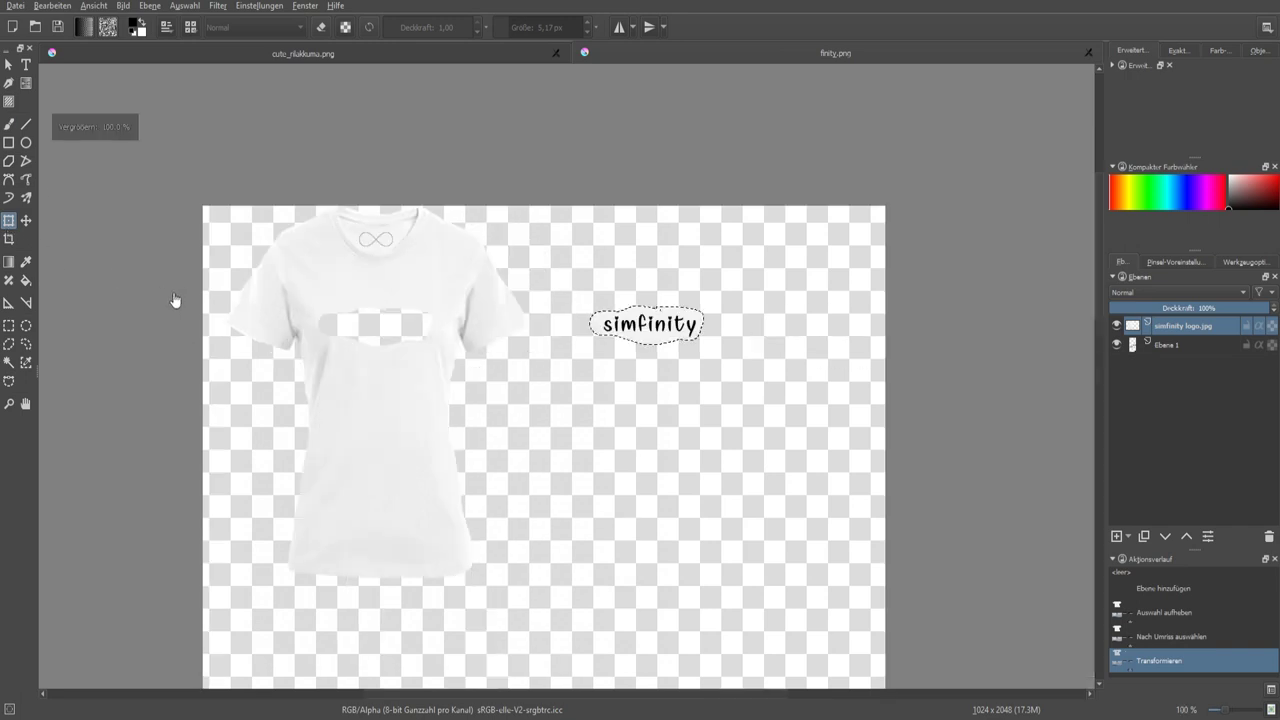
scroll(175, 300, down, 1)
click(8, 325)
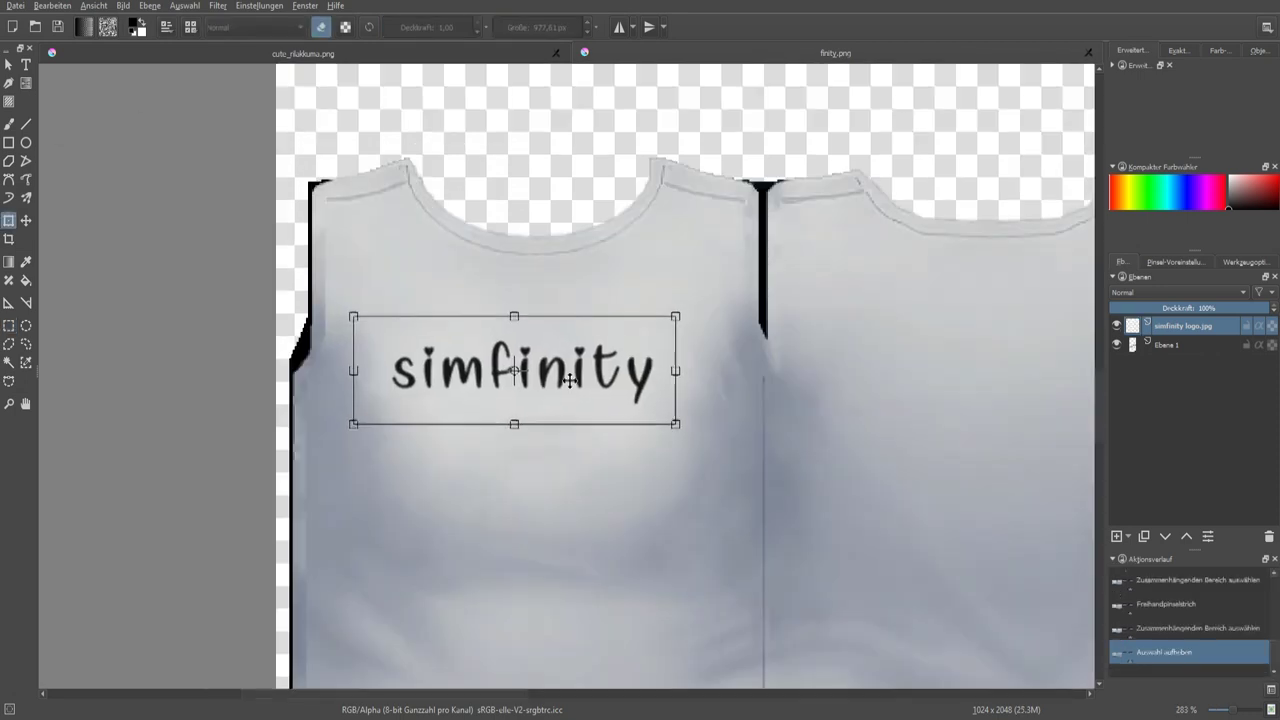
Lower the simfinity lettering slightly on the chest of the shirt texture's front panel and apply the transformation.
drag(567, 378, 577, 413)
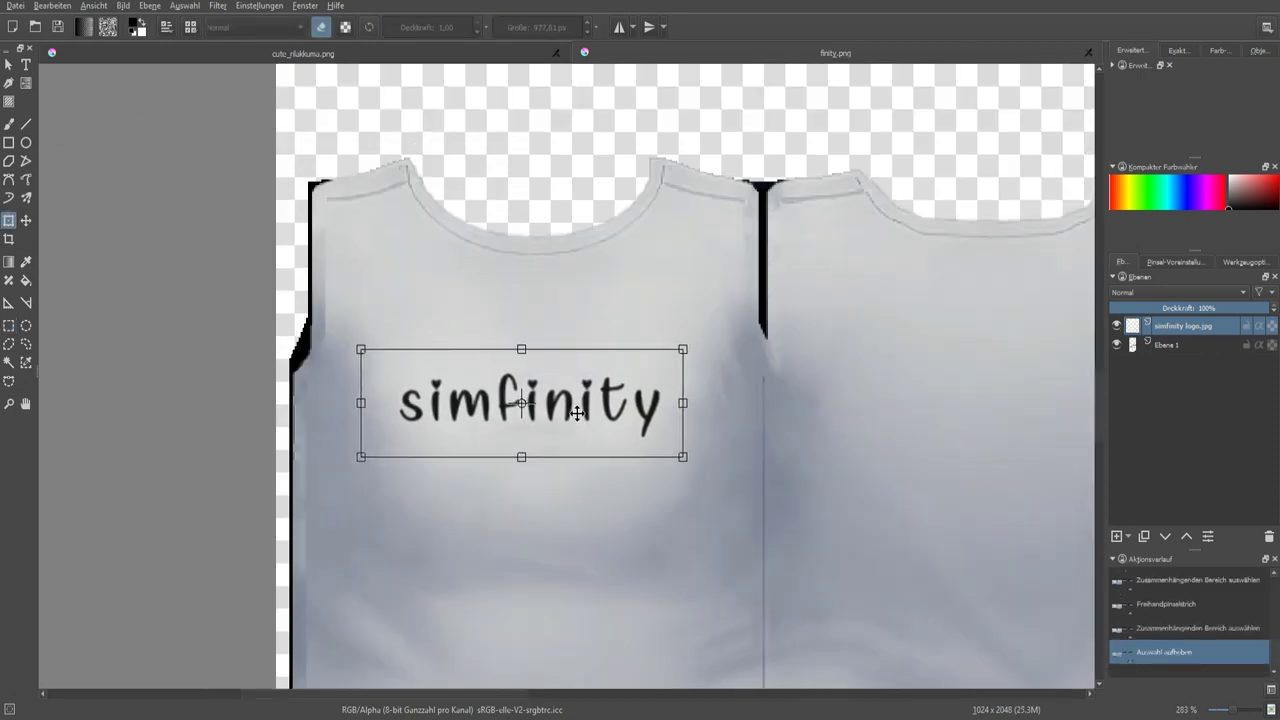
key(Return)
scroll(671, 500, down, 6)
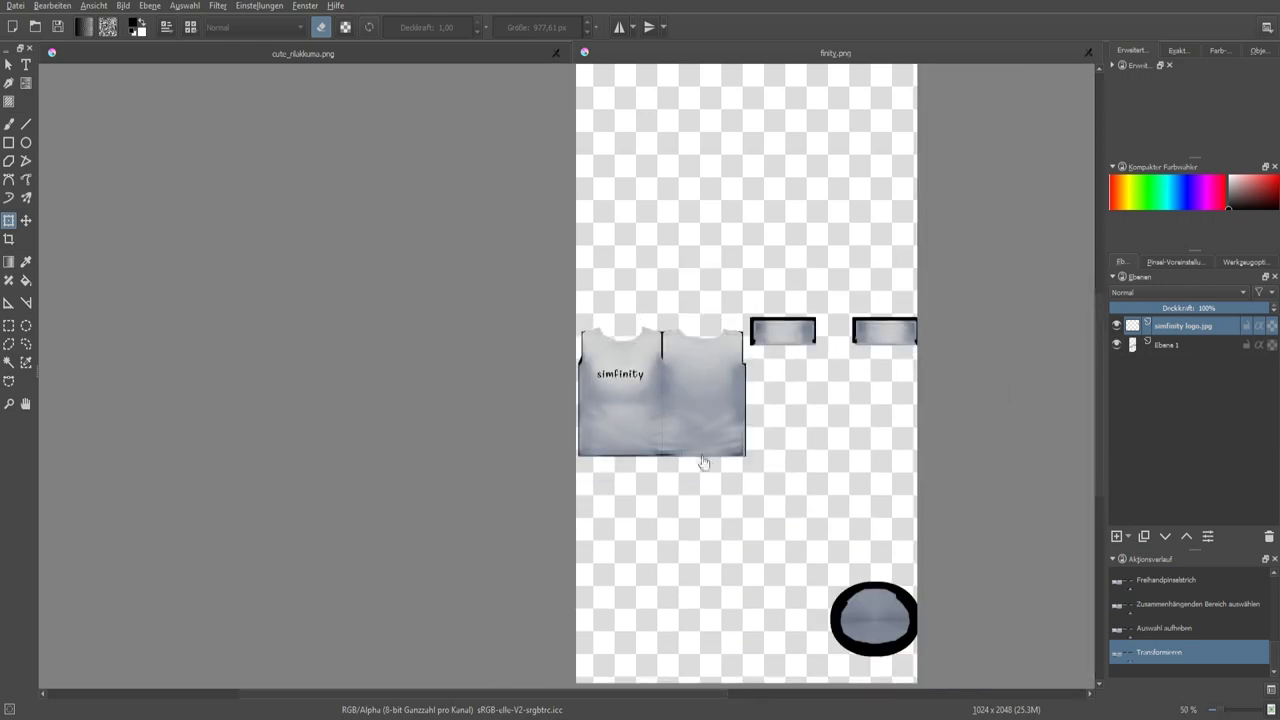
scroll(700, 460, up, 4)
scroll(660, 420, down, 7)
drag(735, 454, 726, 459)
scroll(726, 459, up, 1)
Check the simfinity lettering on the 3D model in Sims 4 Studio and make it smaller on the shirt texture in Krita.
key(alt+Tab)
scroll(740, 451, up, 2)
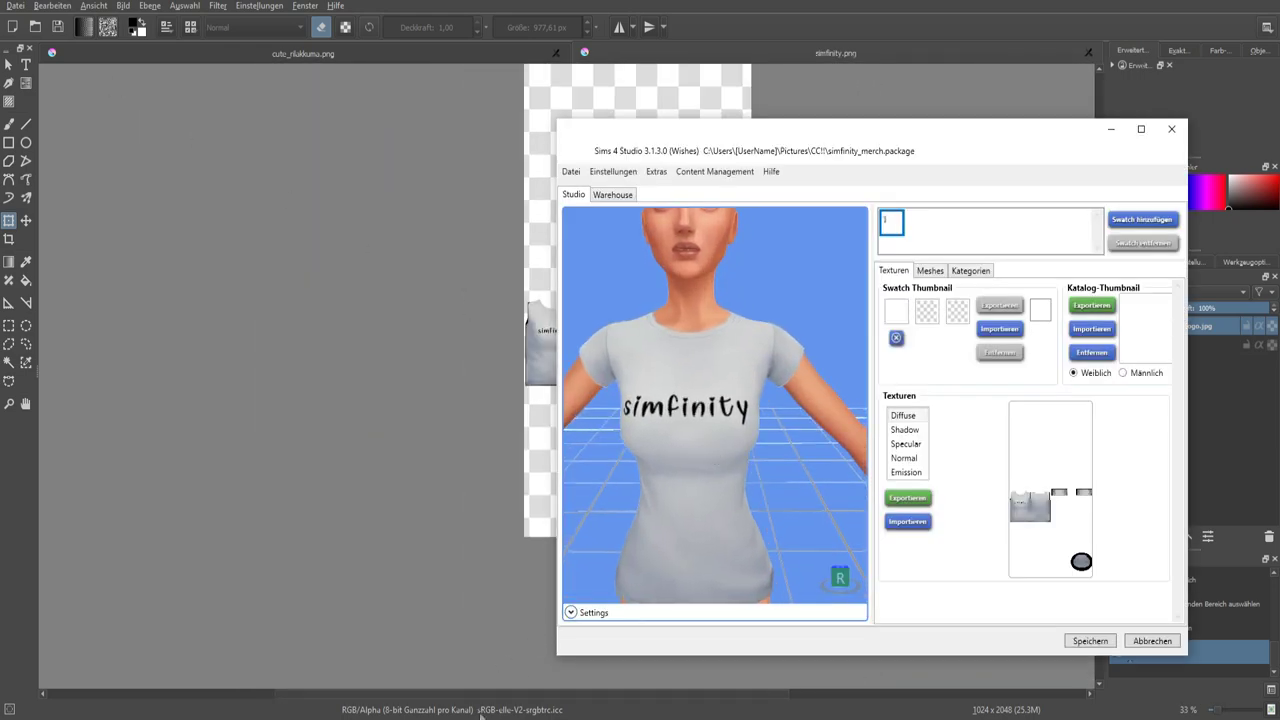
click(481, 718)
key(alt+Tab)
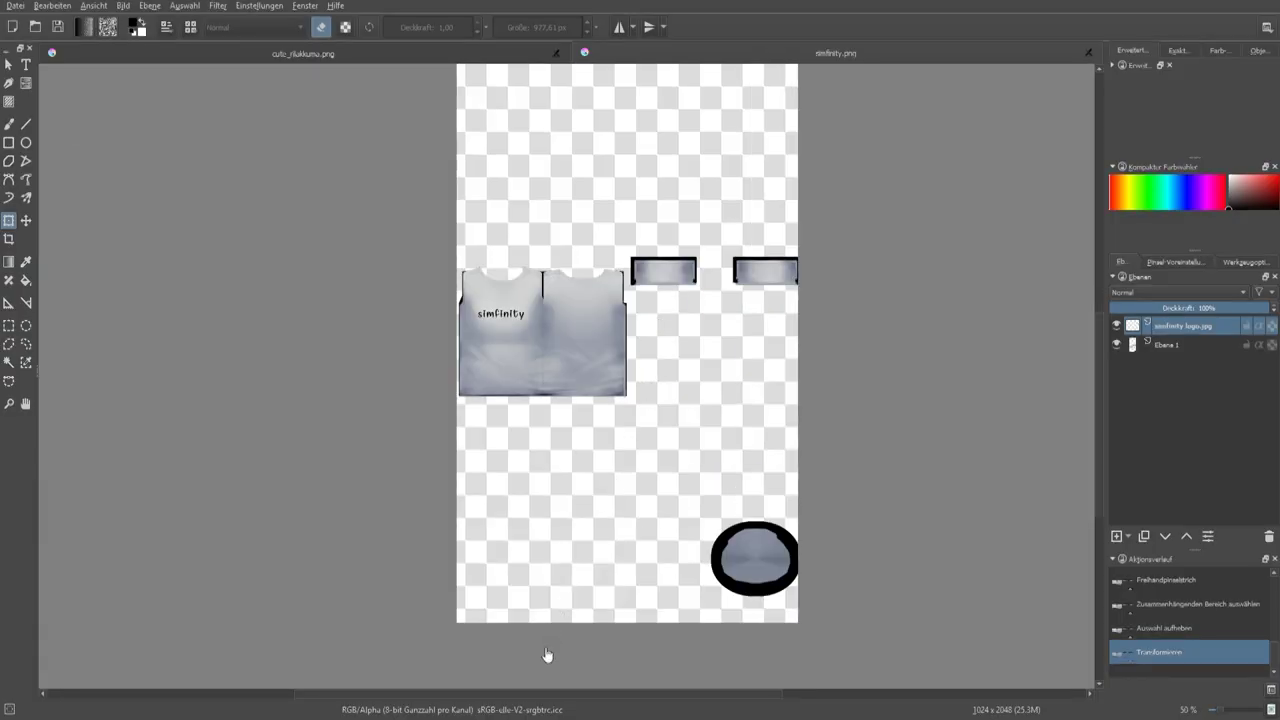
key(alt+Tab)
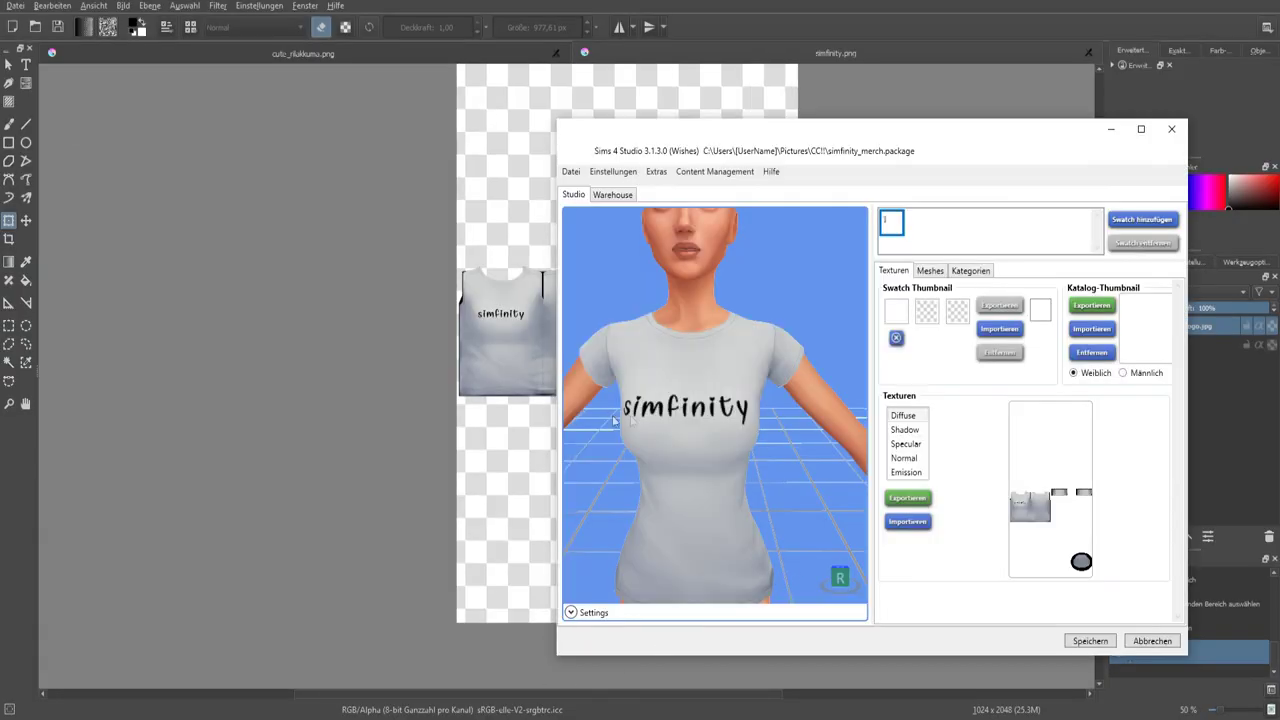
click(357, 452)
scroll(487, 404, up, 4)
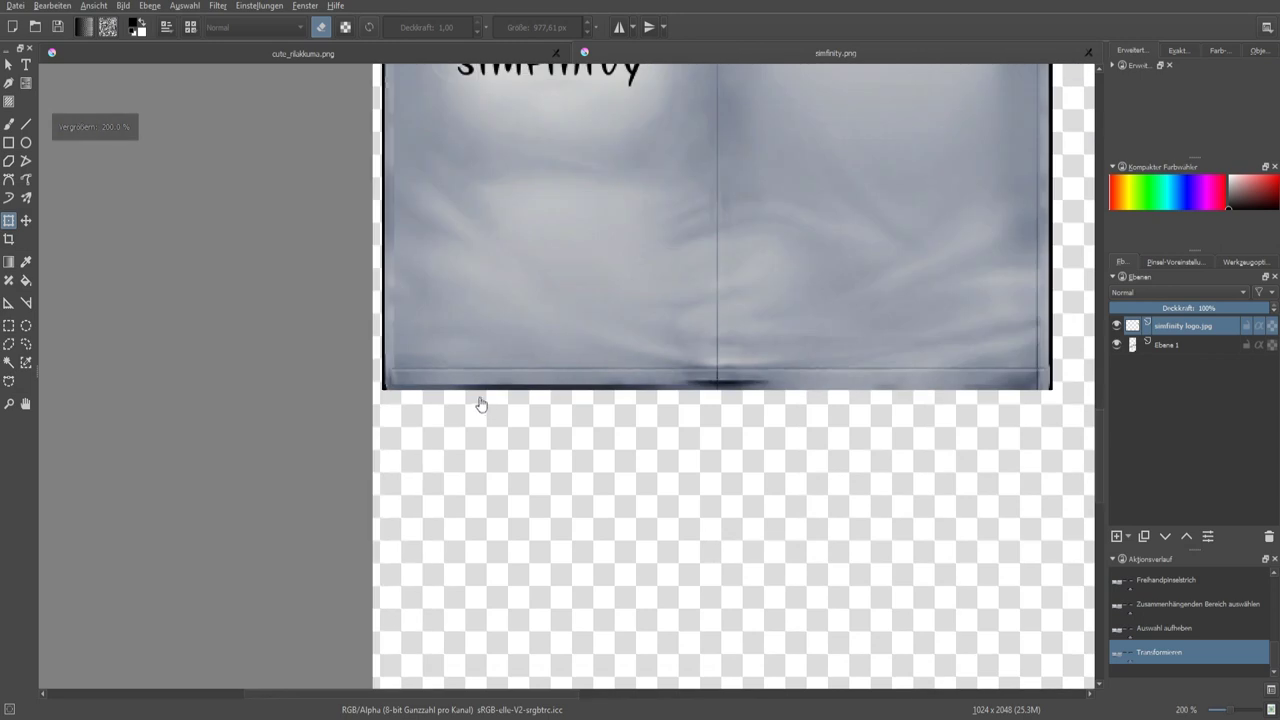
drag(553, 190, 525, 416)
click(535, 277)
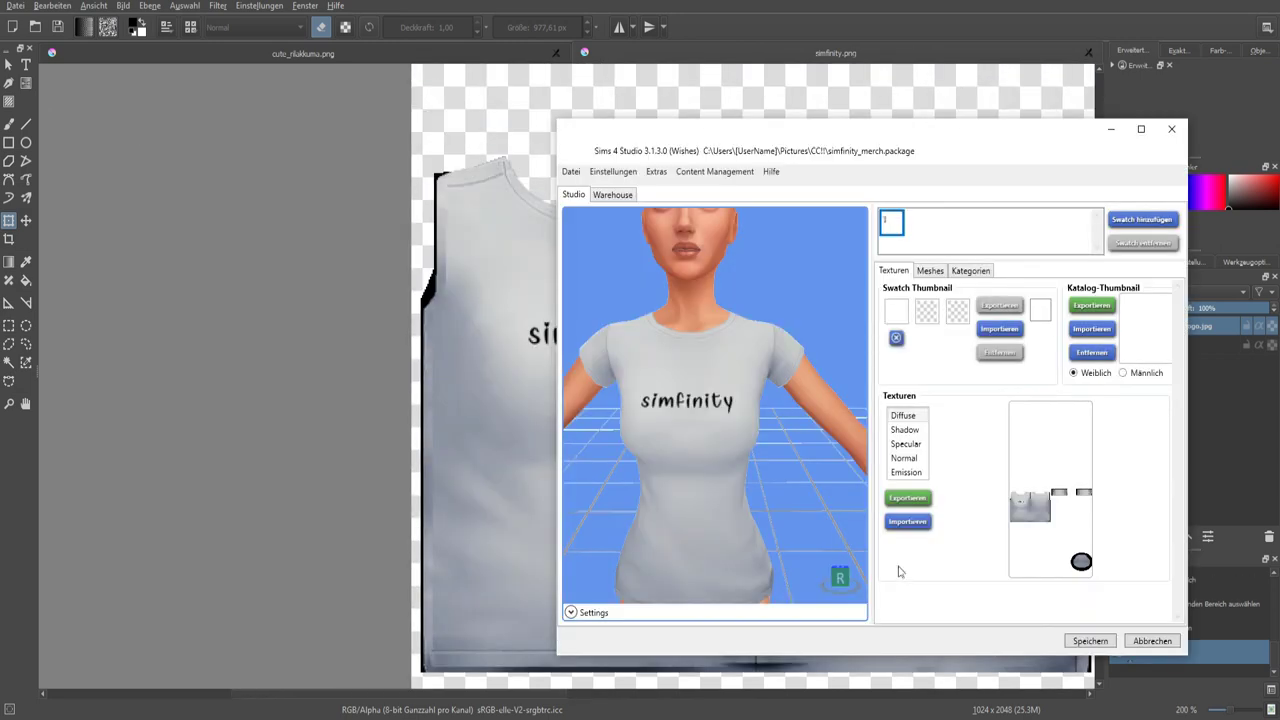
Add a second swatch in Sims 4 Studio and replace the logo layer in Krita with simfinity frozen.jpg.
click(1136, 222)
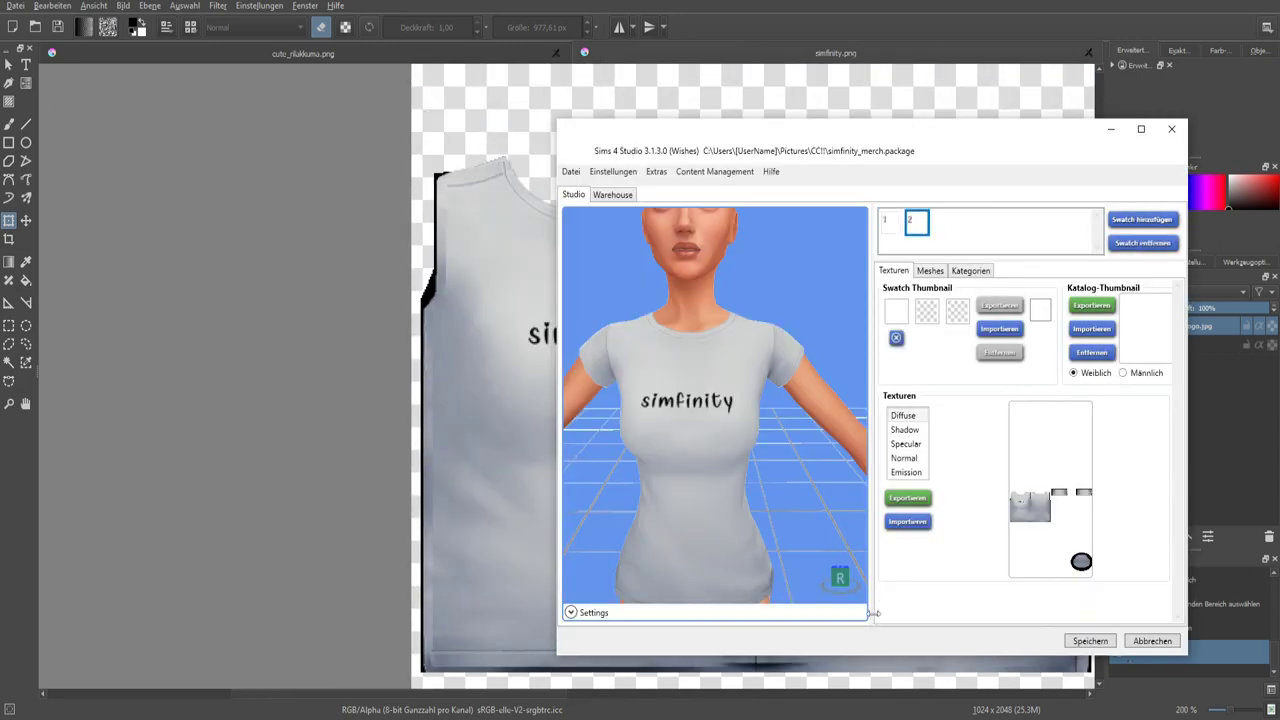
key(alt+Tab)
right_click(1189, 329)
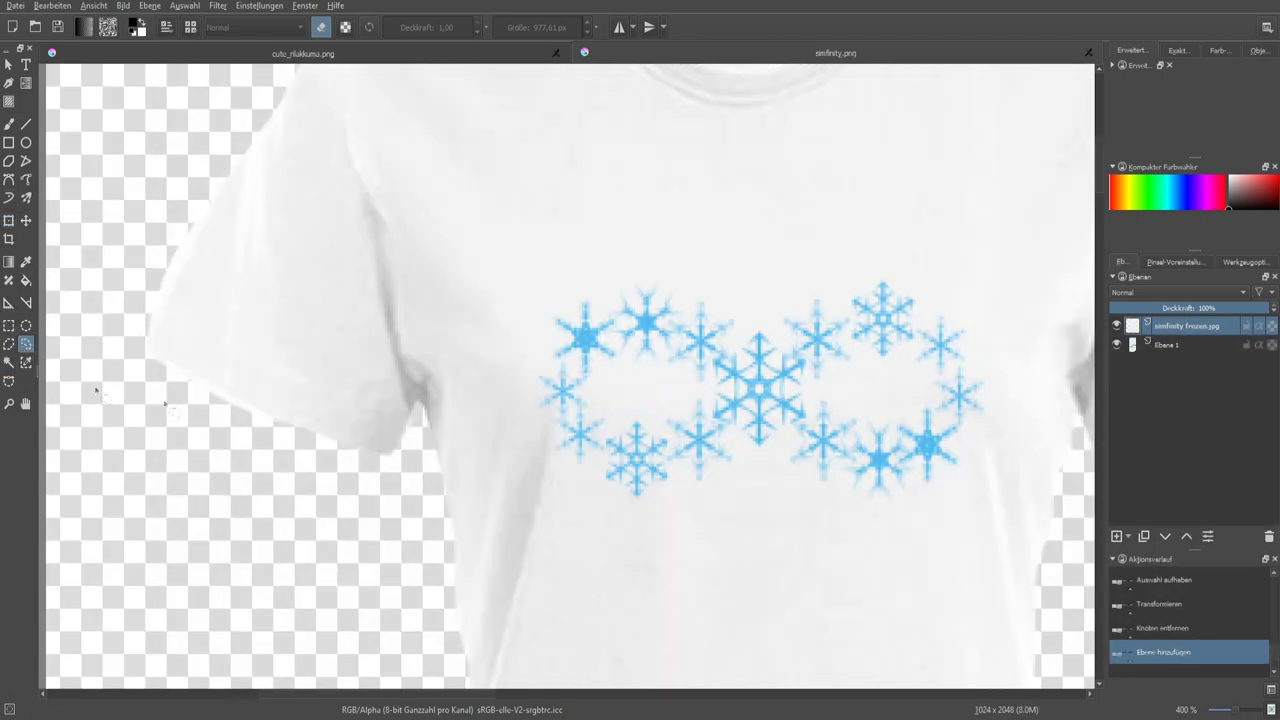
Outline the snowflake infinity design with a freehand selection and move it off the shirt photo onto the empty canvas.
drag(791, 487, 564, 433)
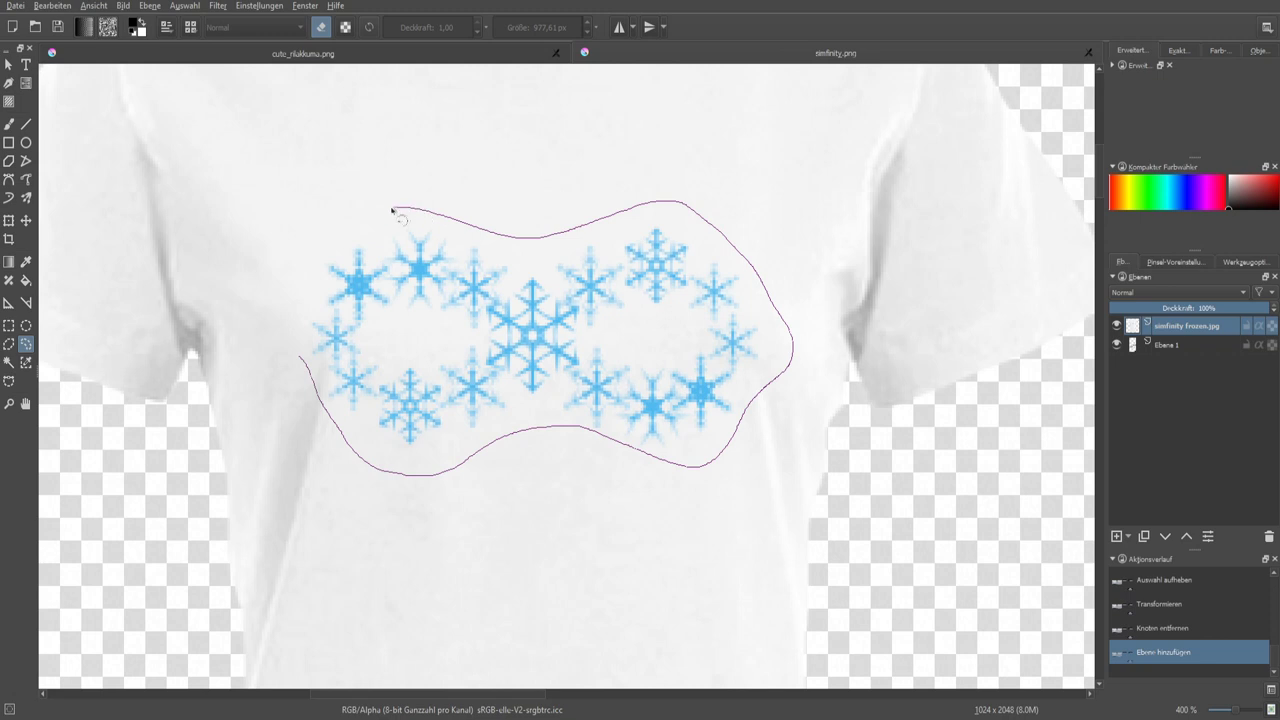
click(305, 363)
scroll(130, 298, down, 2)
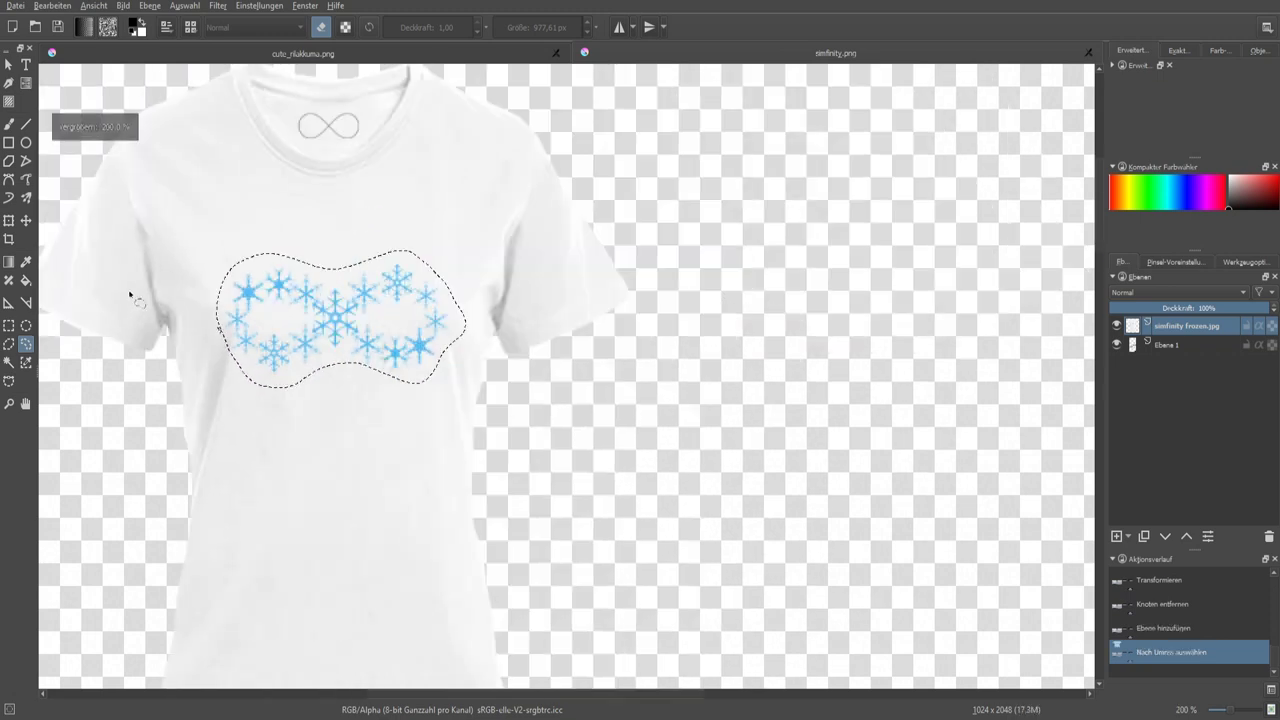
scroll(130, 298, down, 1)
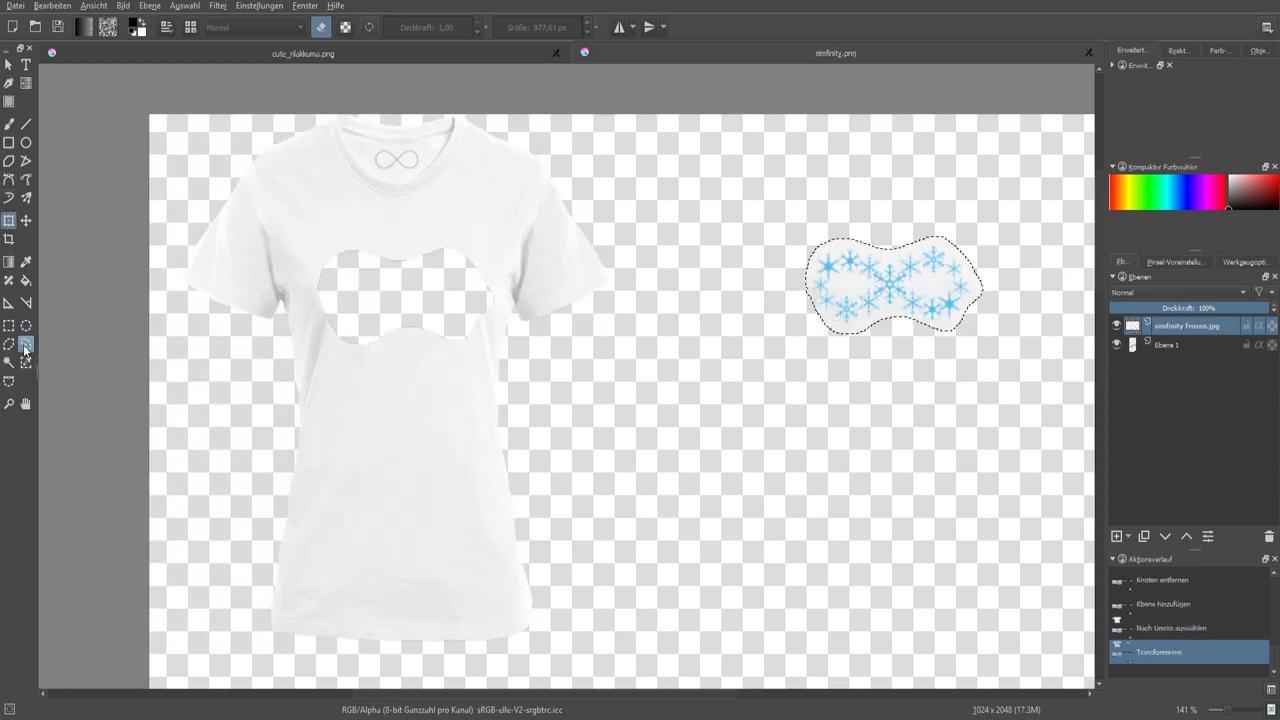
Enclose the leftover shirt photo in a rectangular selection and erase it from the simfinity frozen.jpg layer.
click(8, 325)
scroll(486, 500, down, 2)
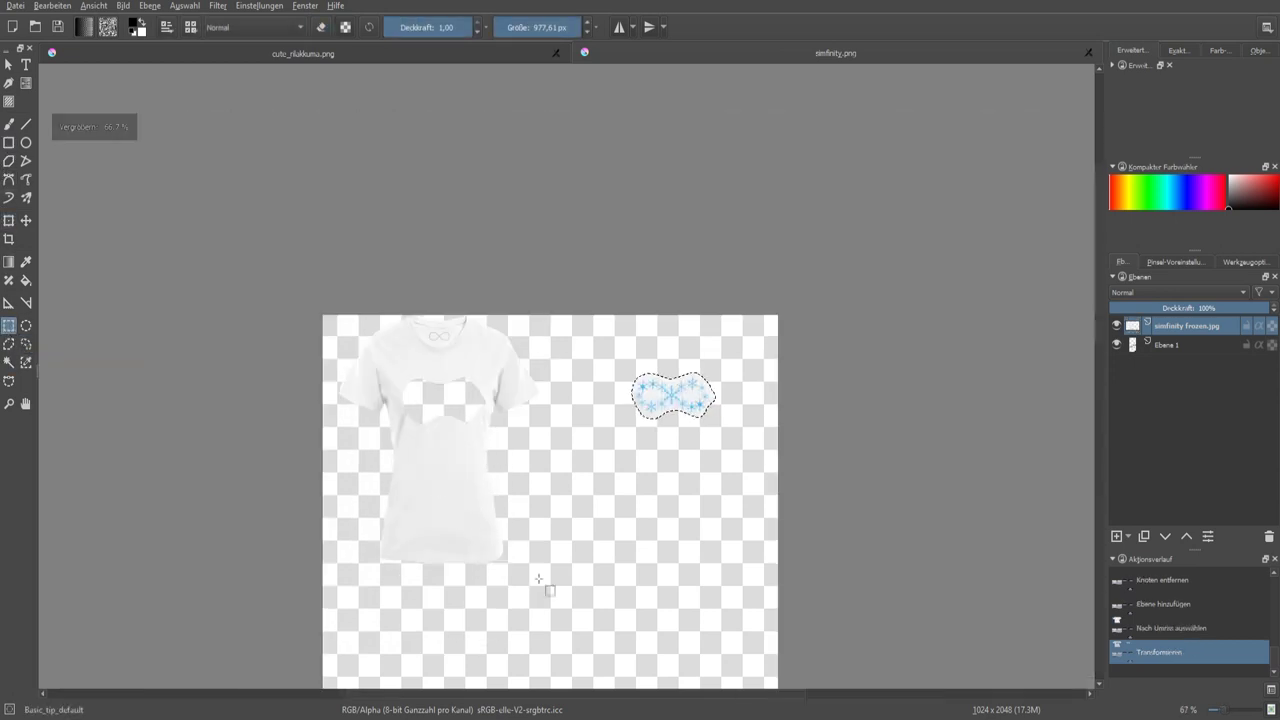
drag(568, 590, 257, 296)
scroll(291, 333, up, 2)
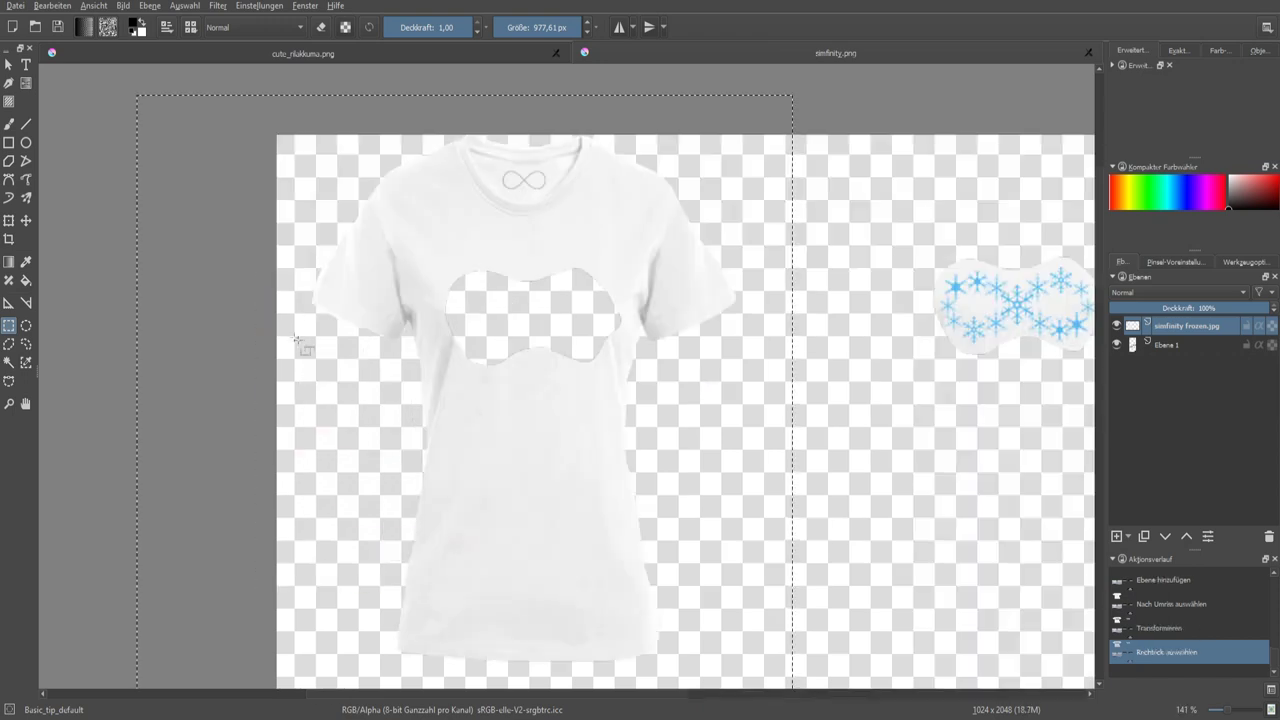
scroll(291, 333, down, 2)
click(8, 124)
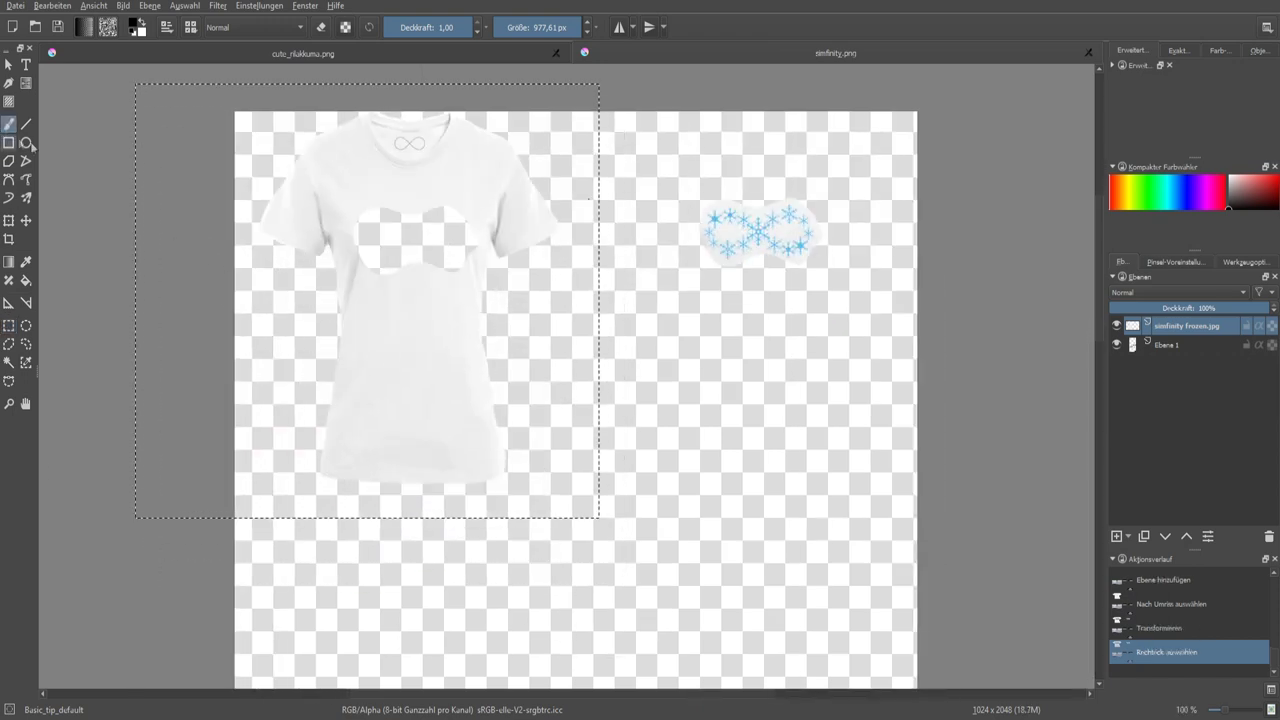
click(321, 27)
drag(368, 325, 482, 320)
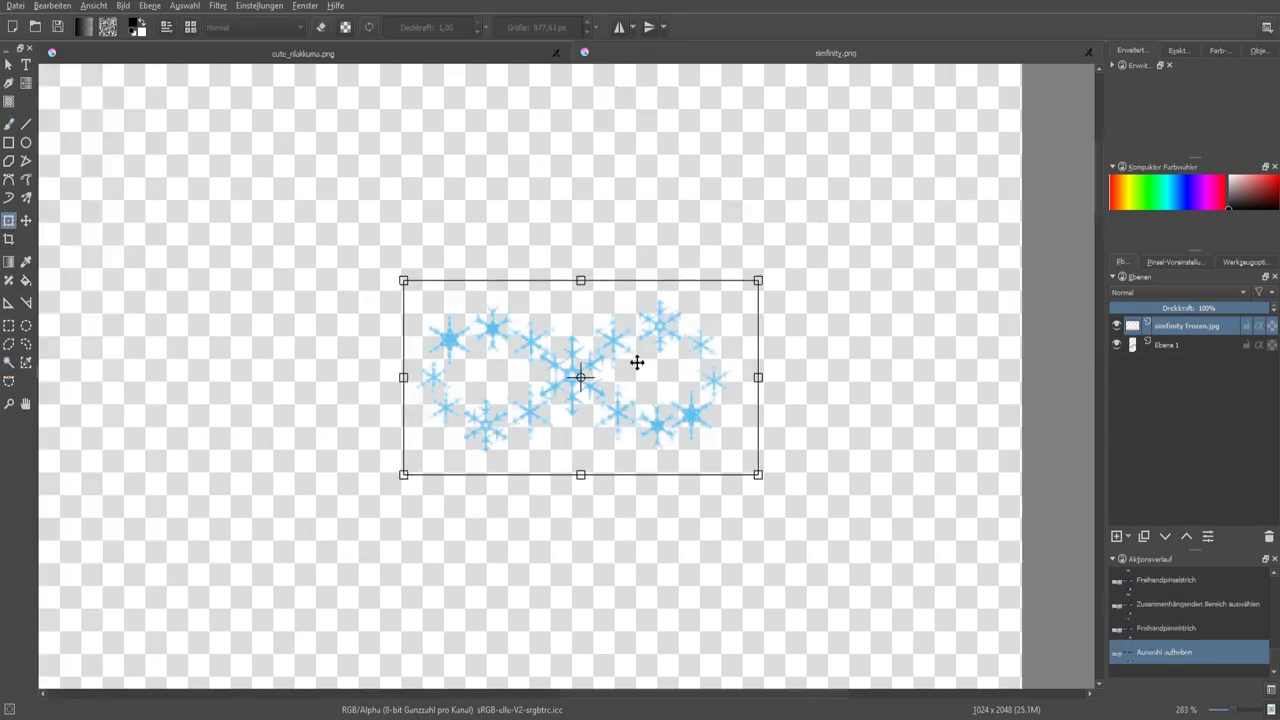
Place the snowflake infinity design on the chest of the shirt texture and compare the 3D model with the shop's shirt.
drag(634, 363, 463, 480)
scroll(415, 492, down, 2)
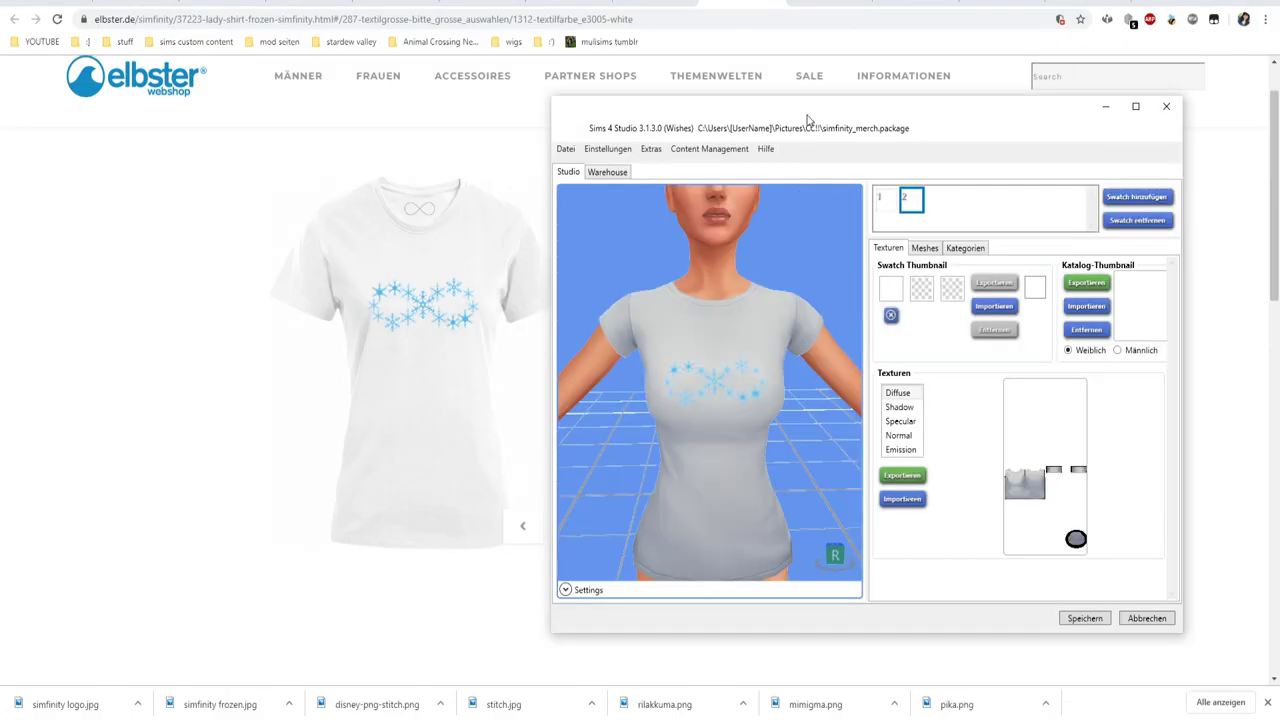
drag(808, 118, 808, 78)
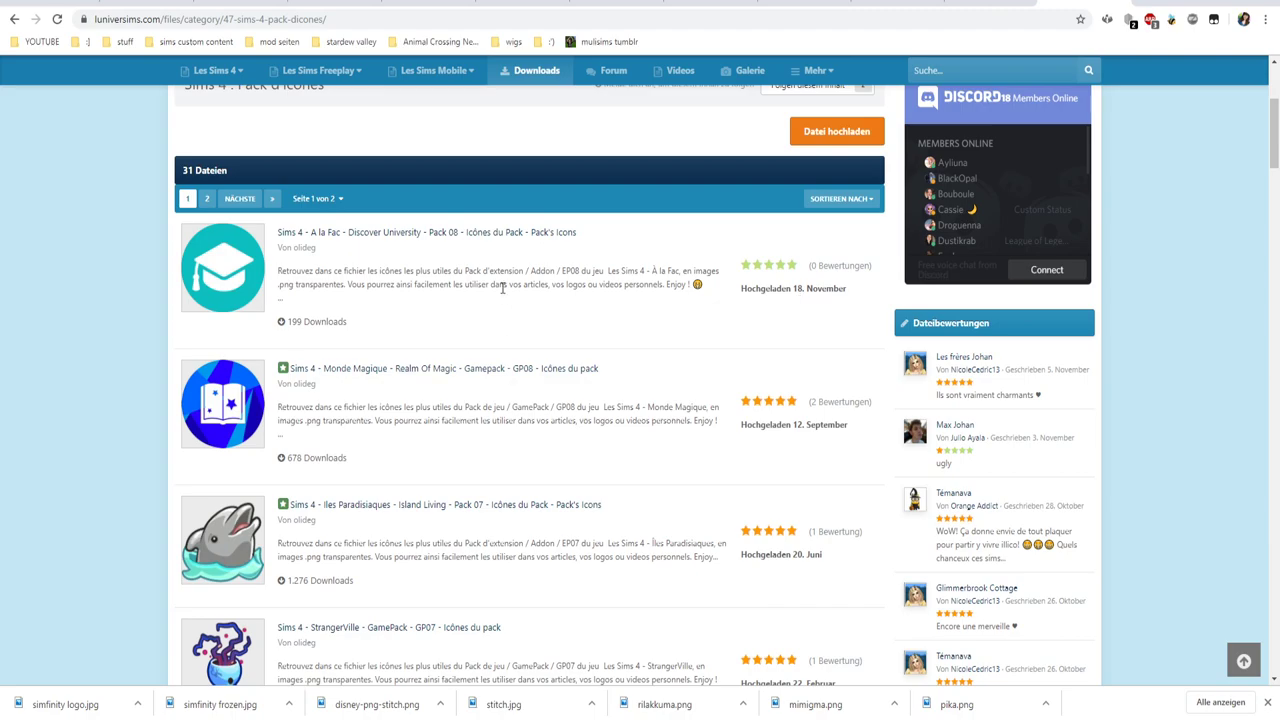
Browse the Sims 4 icon packs on luniversims.com for transparent PNG graphics suitable for shirt designs.
scroll(503, 287, down, 6)
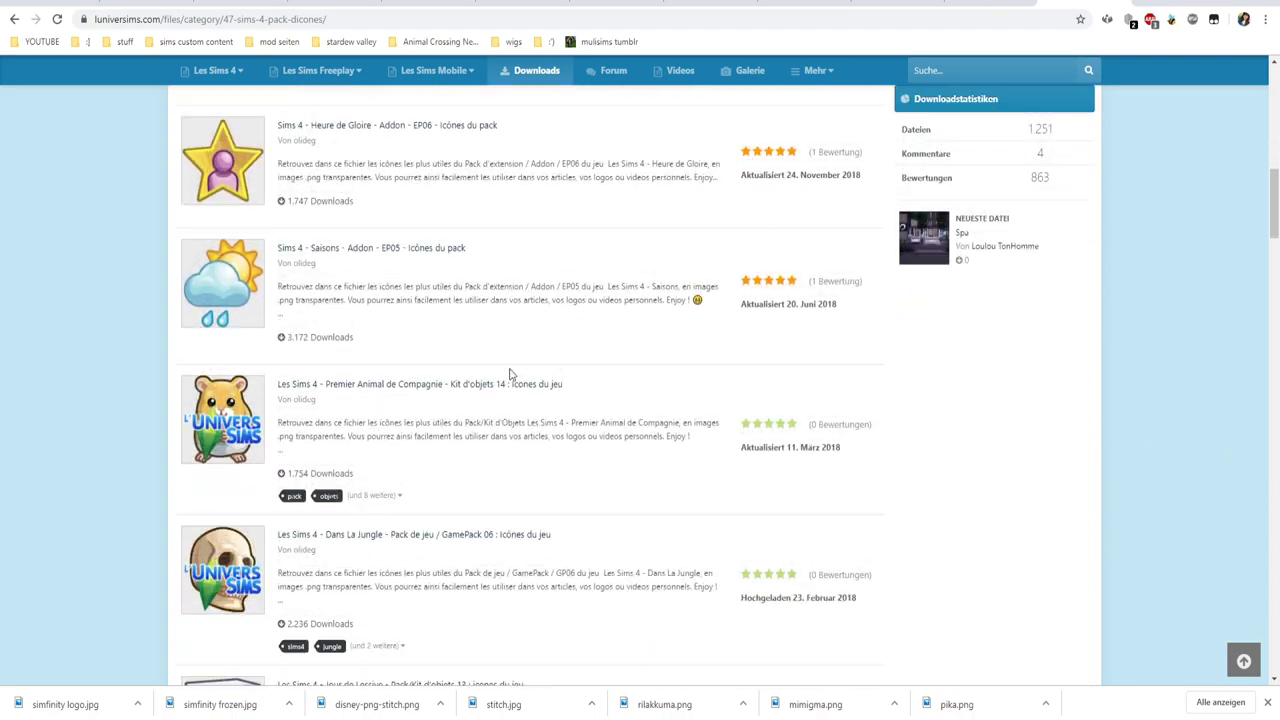
scroll(509, 374, down, 6)
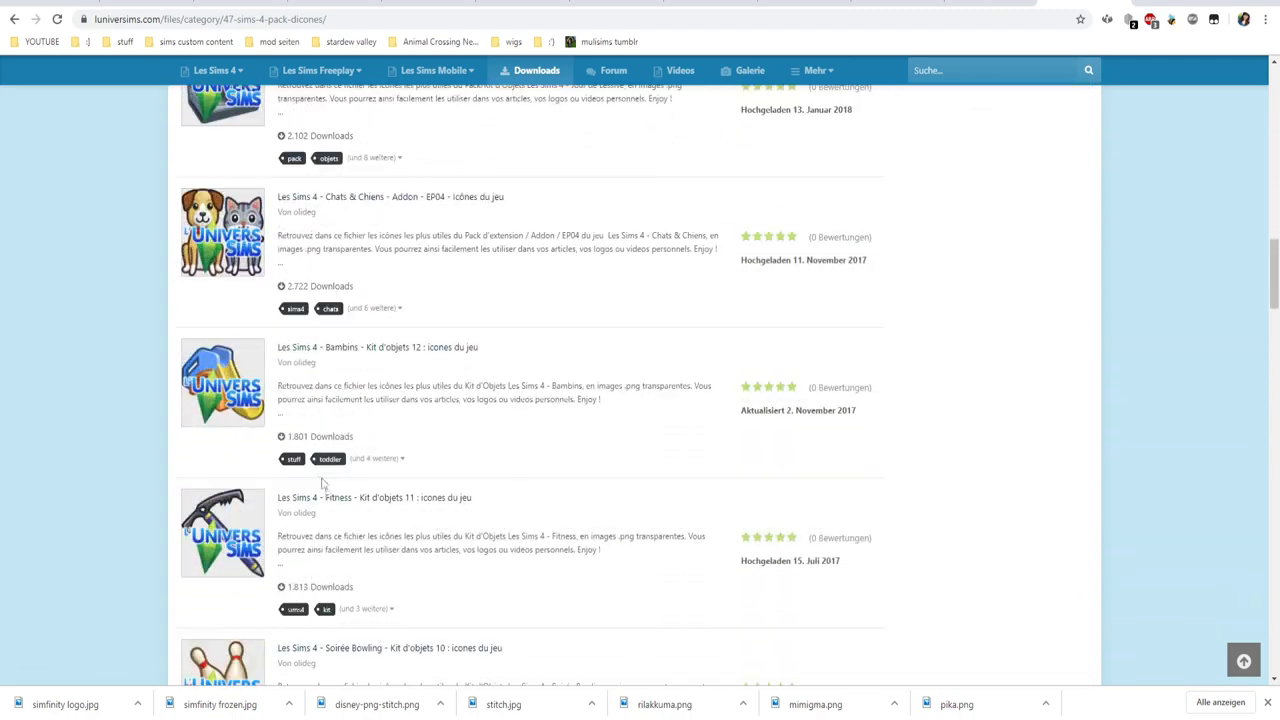
scroll(513, 512, up, 7)
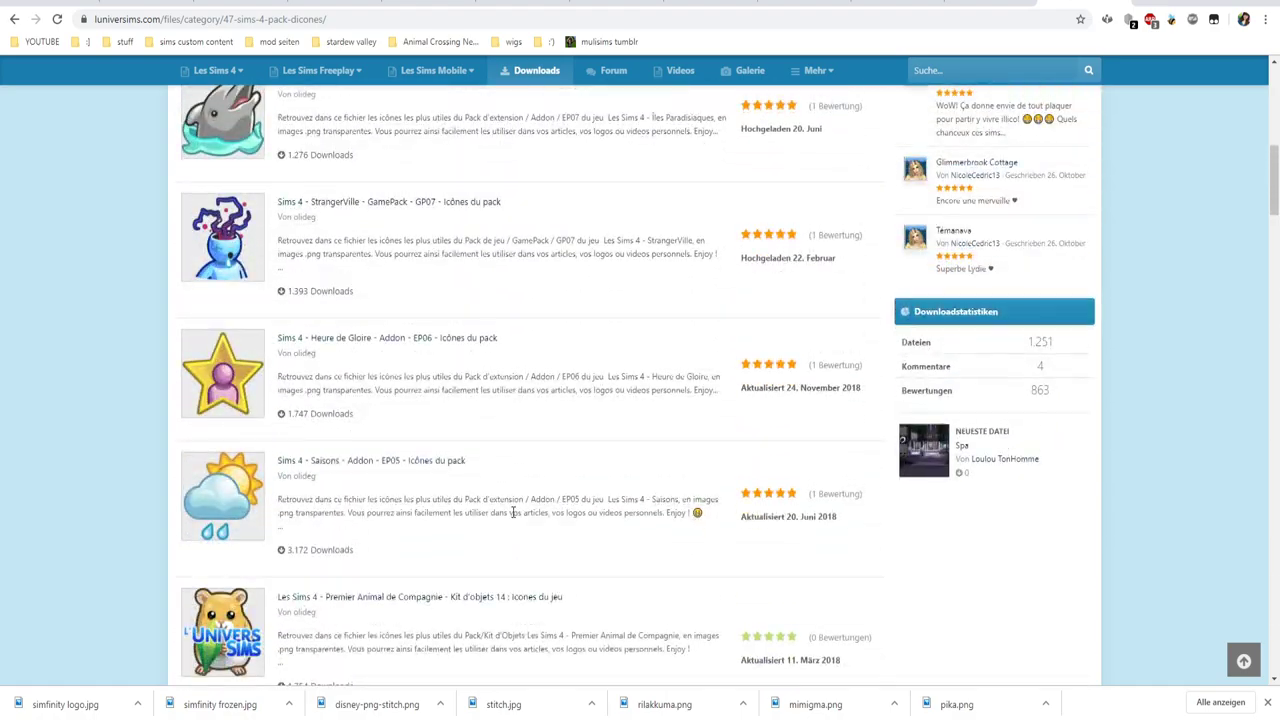
scroll(513, 512, up, 3)
scroll(512, 514, down, 6)
scroll(510, 516, down, 12)
scroll(505, 531, down, 4)
scroll(505, 533, up, 8)
scroll(505, 533, up, 15)
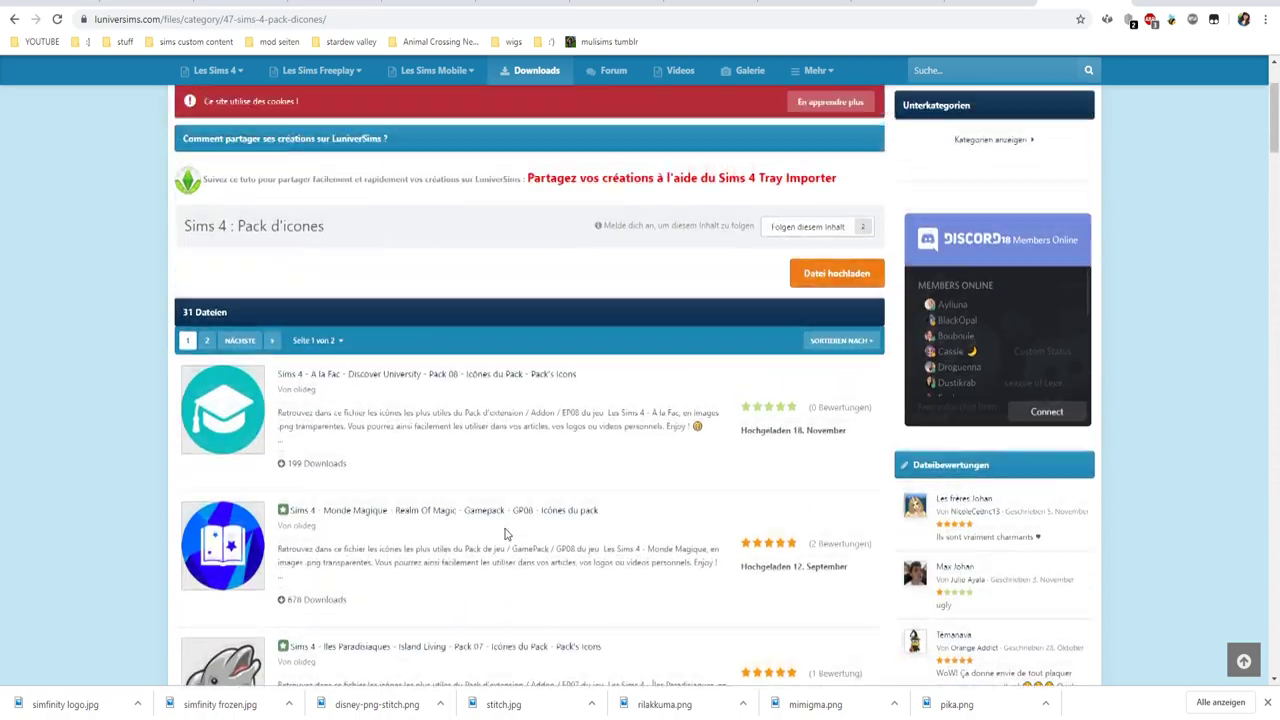
scroll(505, 533, down, 2)
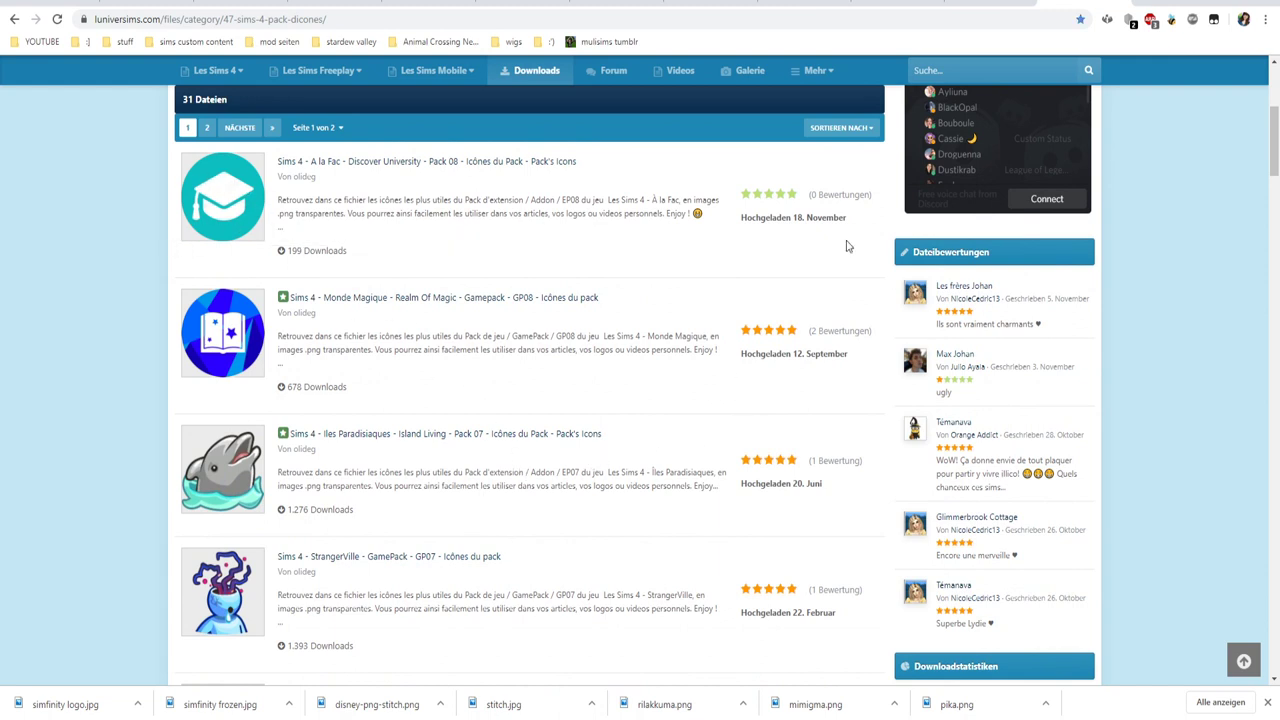
Look through the Google image results for "flowers png" as further design material.
click(990, 3)
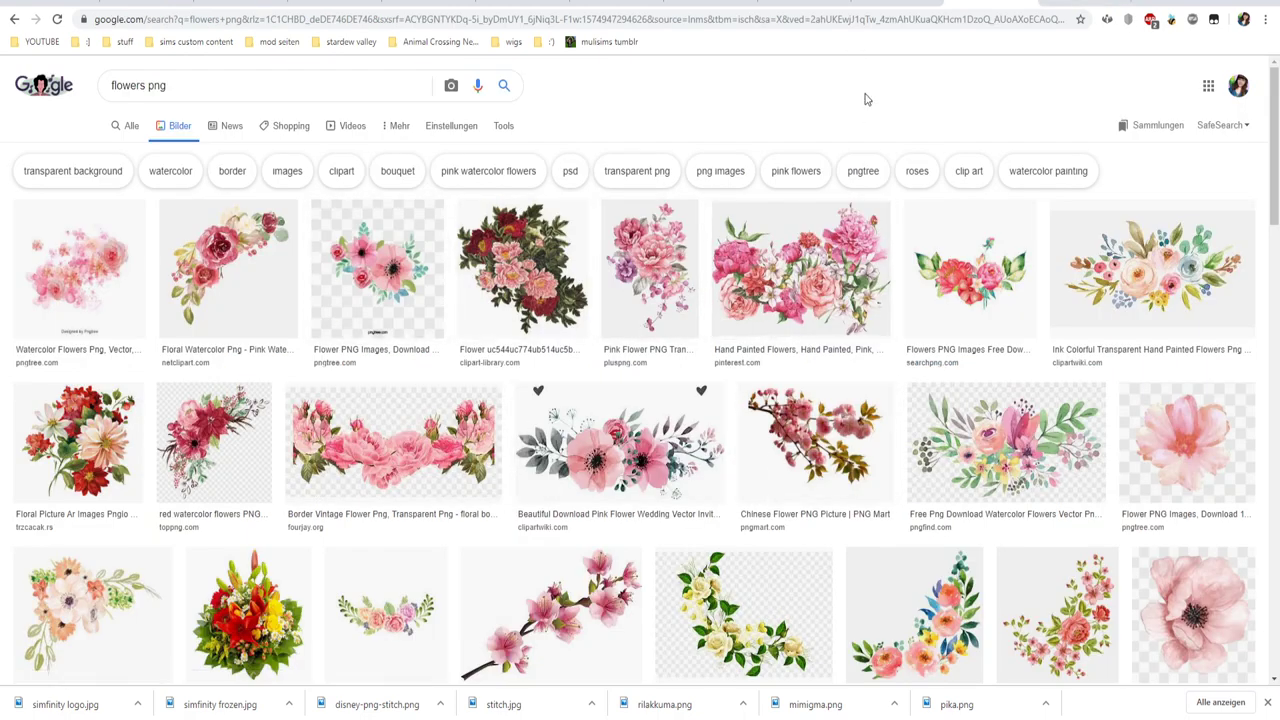
scroll(950, 440, down, 3)
scroll(900, 450, up, 3)
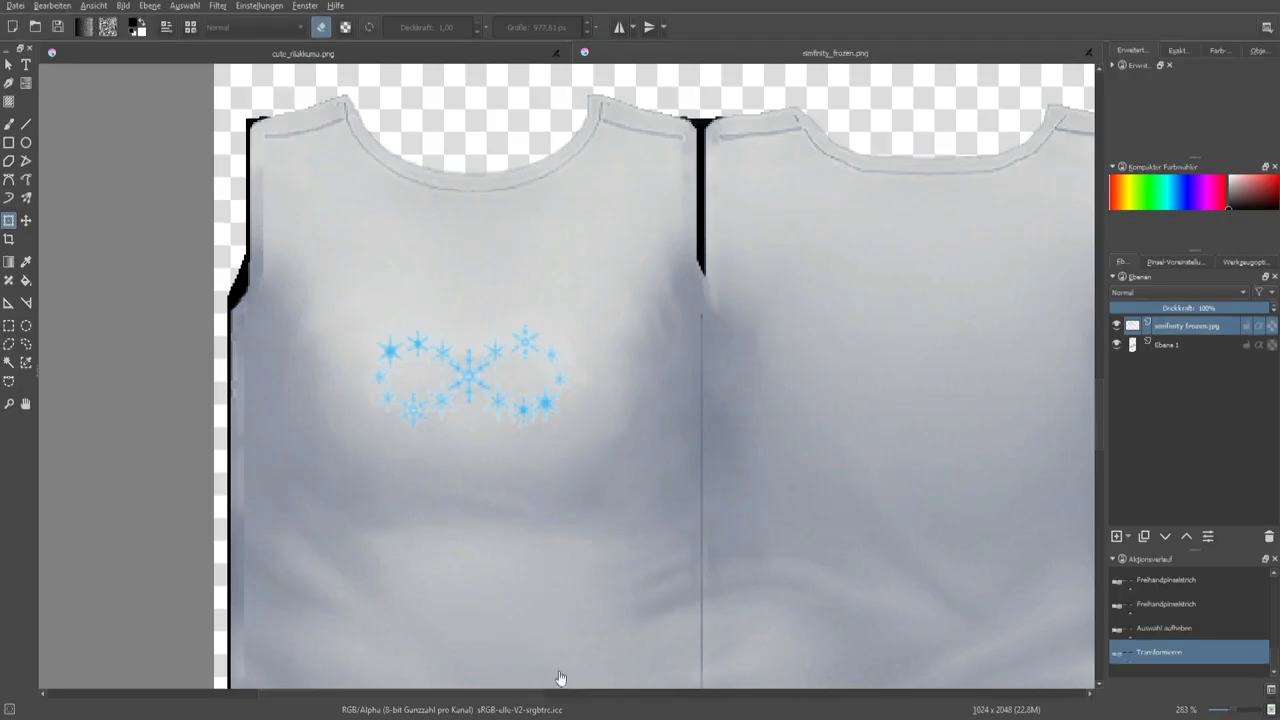
Start a standalone CAS item in Sims 4 Studio and view the Base Game women's tops.
scroll(564, 575, down, 2)
key(alt+Tab)
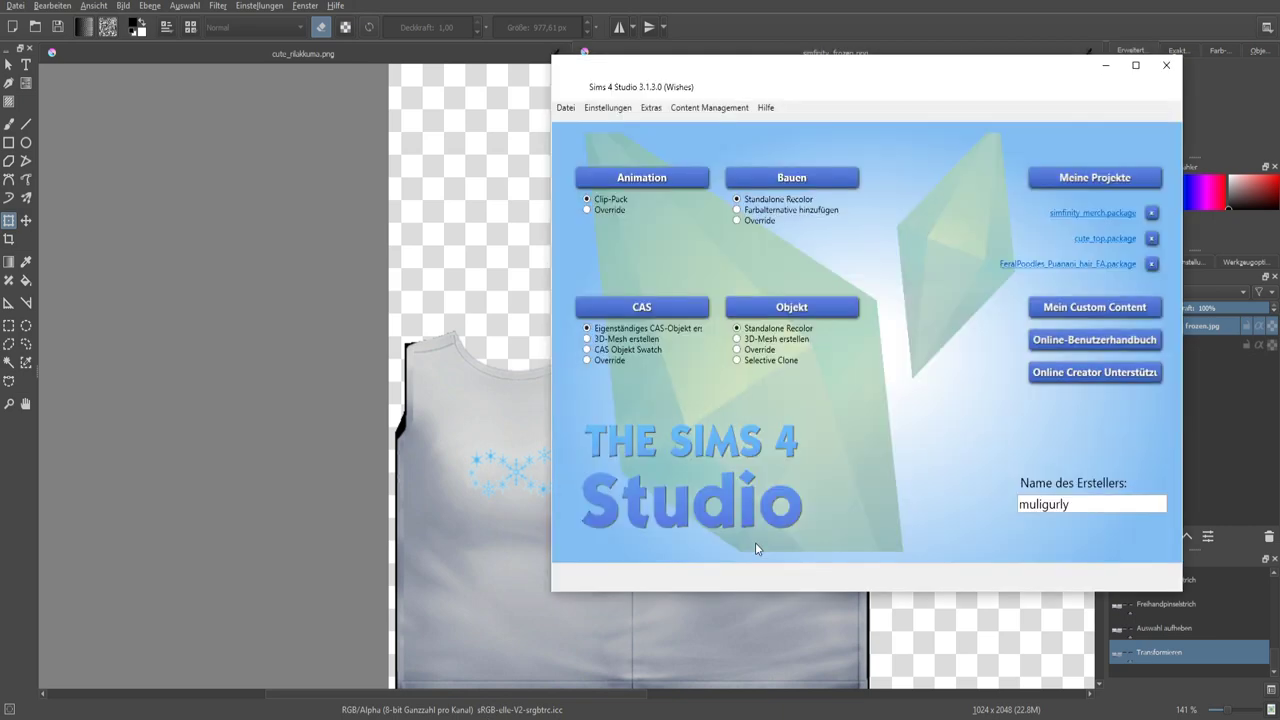
click(640, 306)
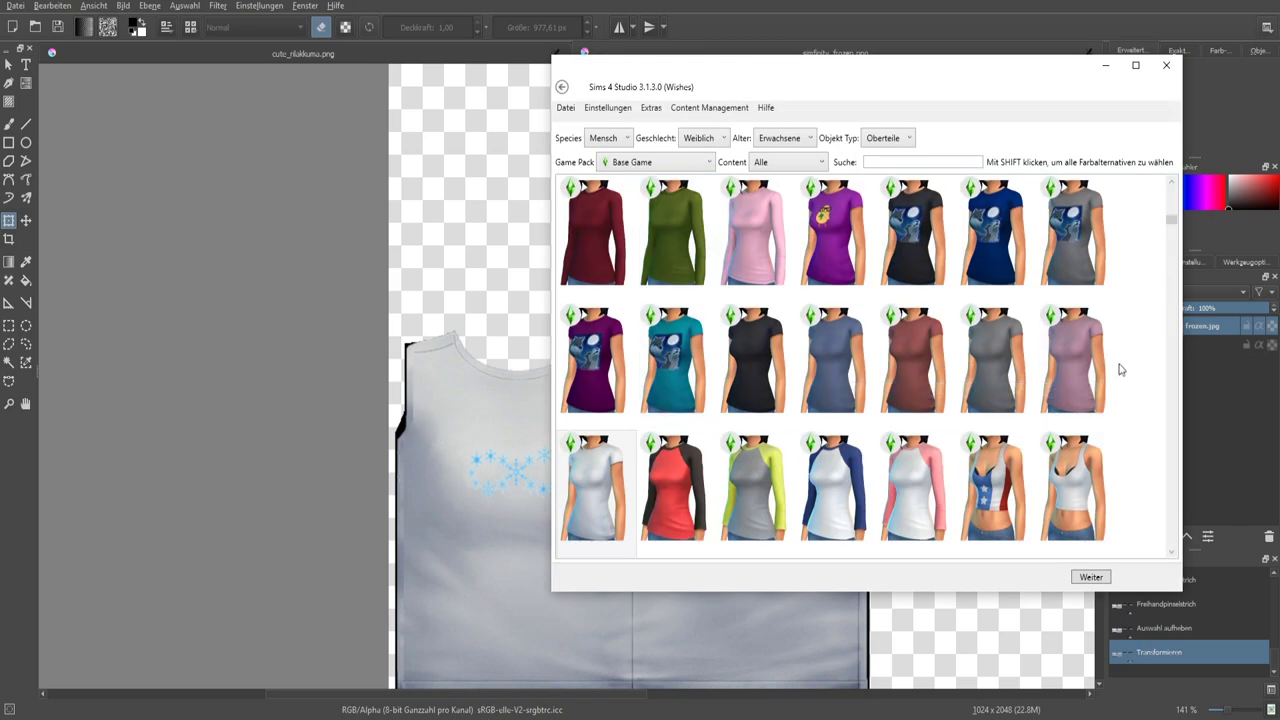
Place the flower graphic on the back of the black pullover texture and check it on the 3D model in Sims 4 Studio.
scroll(1120, 371, down, 10)
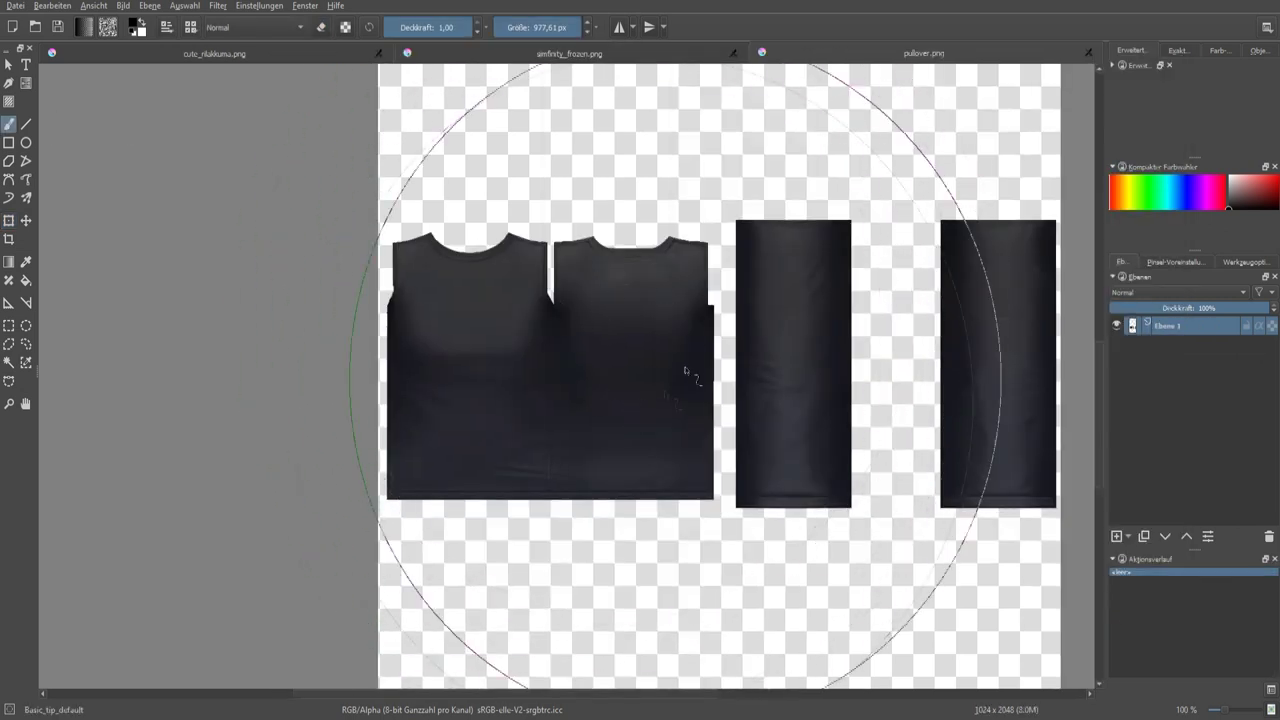
scroll(670, 390, up, 1)
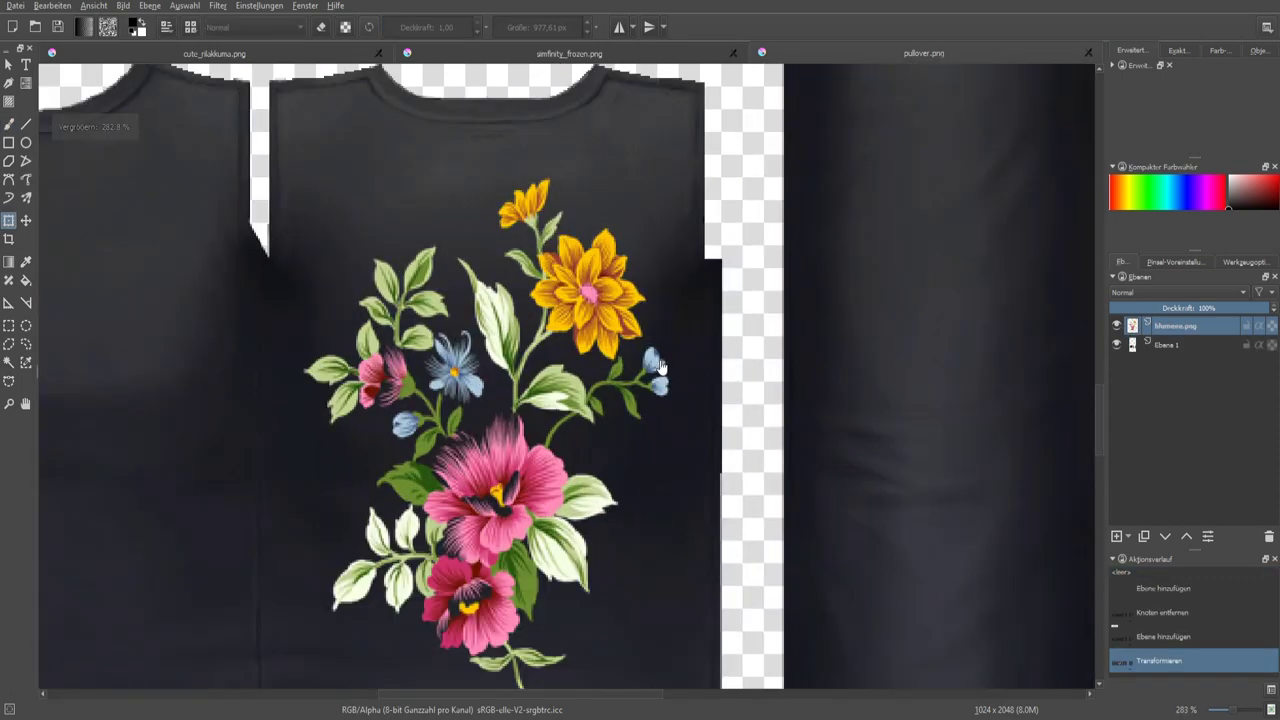
scroll(697, 337, down, 2)
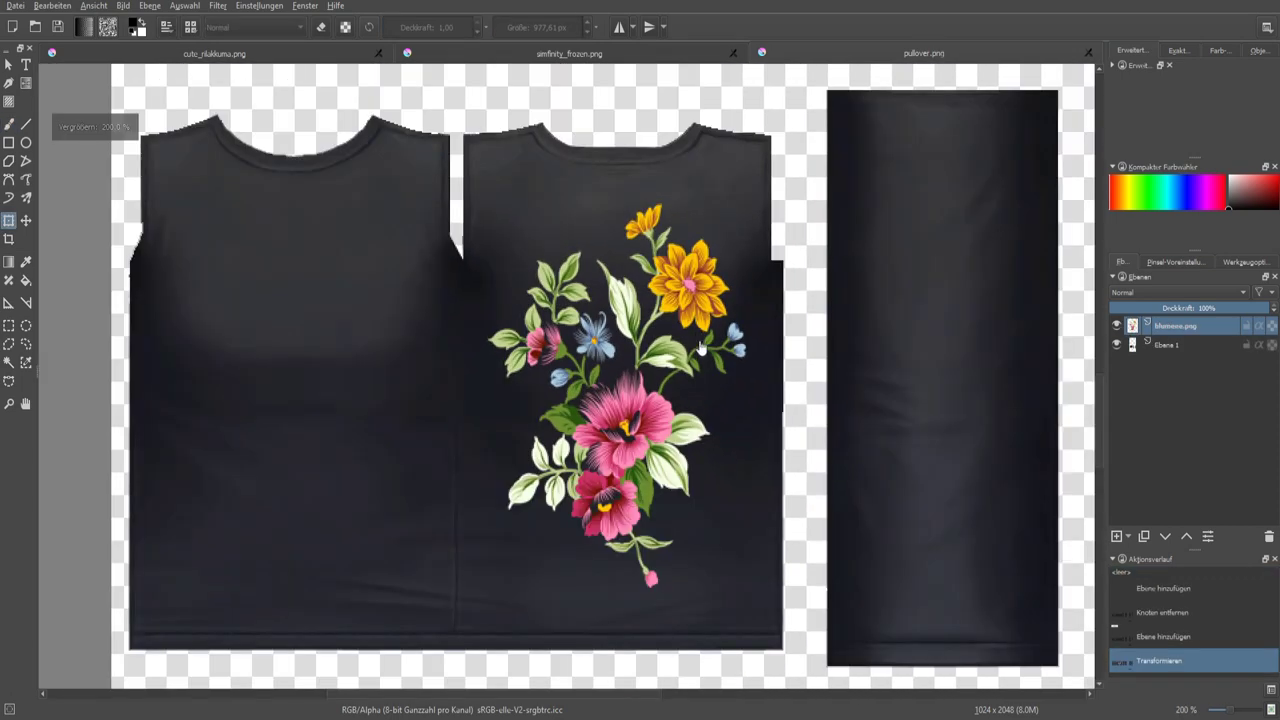
scroll(705, 340, down, 1)
drag(710, 362, 710, 359)
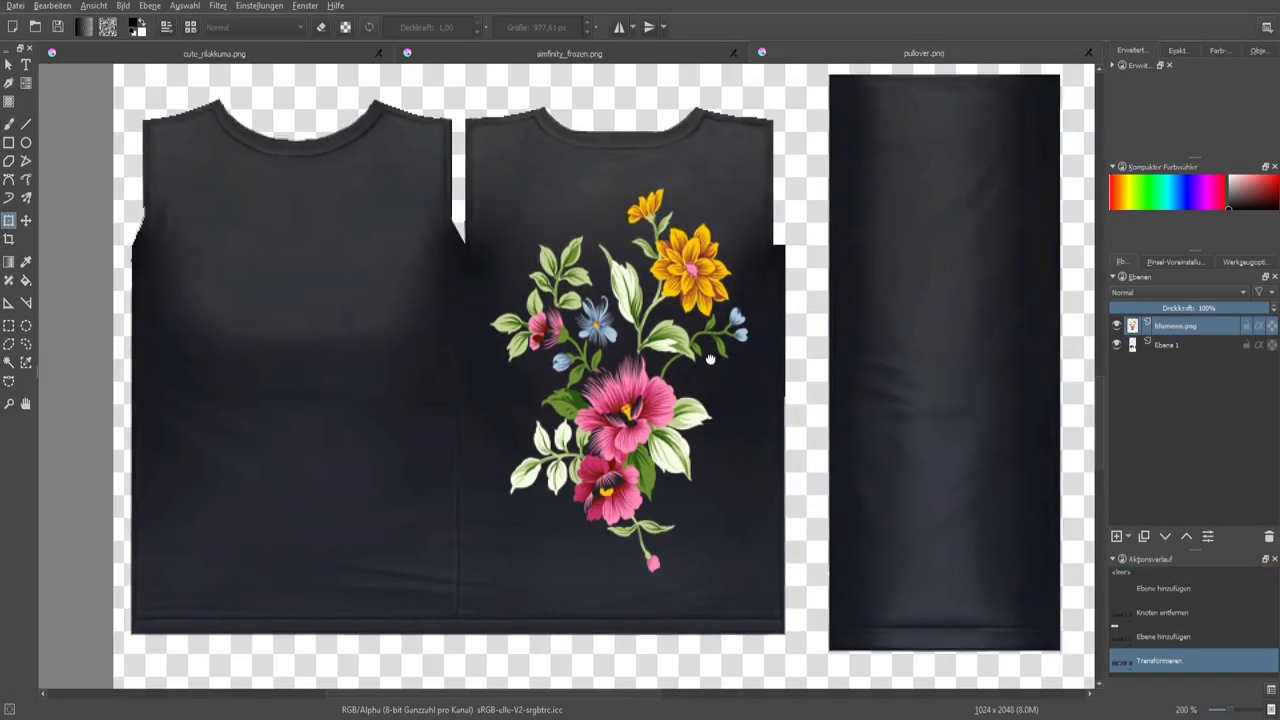
scroll(717, 395, down, 1)
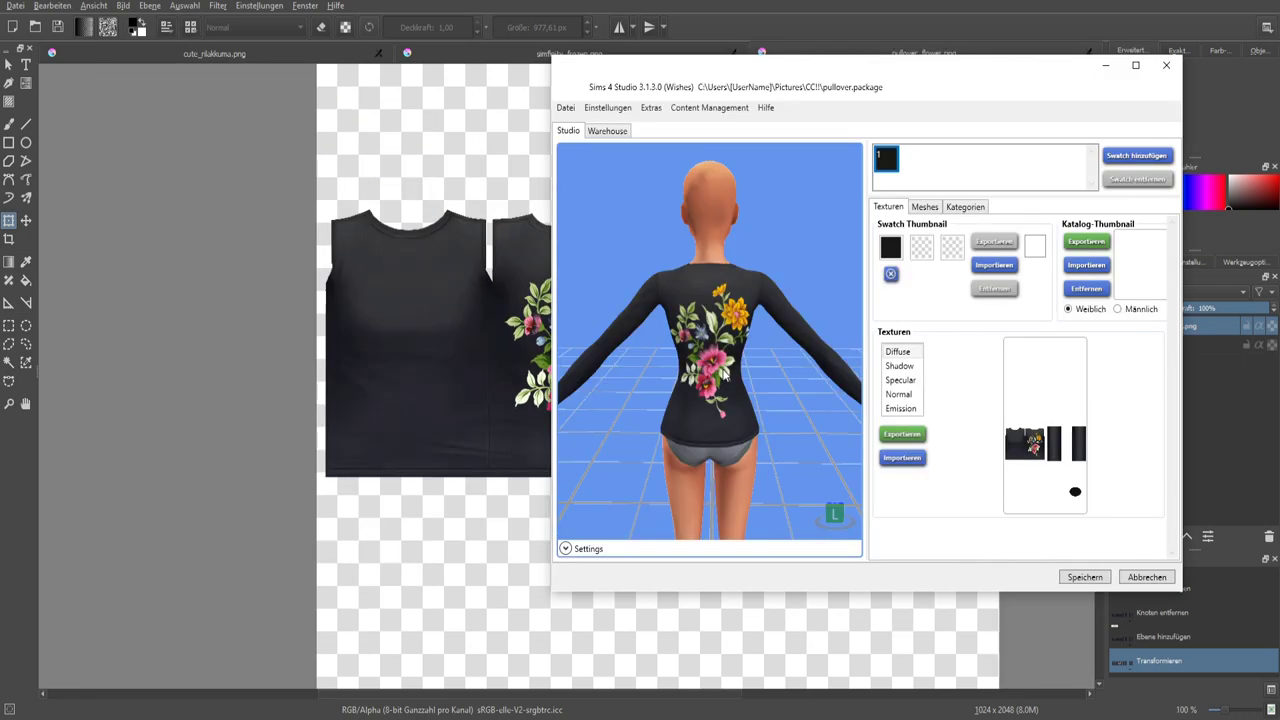
mouse_move(730, 377)
mouse_down()
mouse_move(672, 360)
mouse_move(742, 382)
mouse_up()
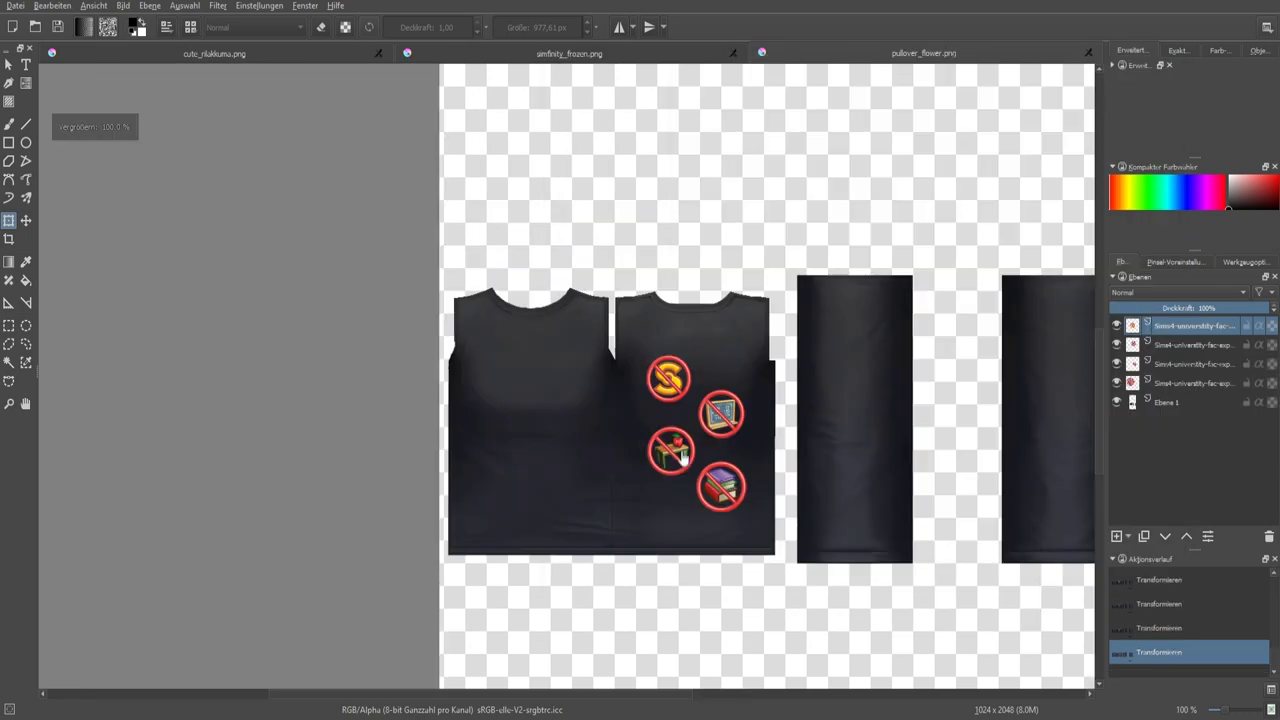
Review the four crossed-out university icons on the pullover's back in Krita, check the second swatch in Sims 4 Studio and save the package.
scroll(742, 468, up, 5)
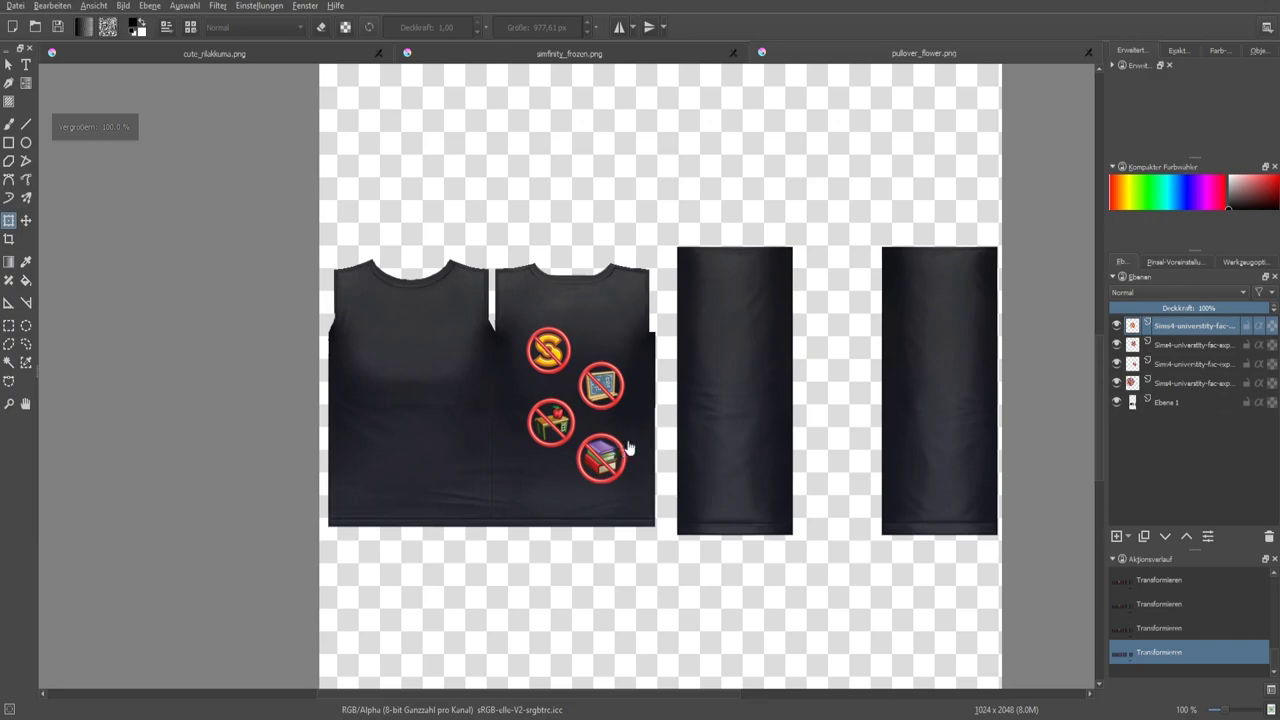
scroll(742, 468, down, 4)
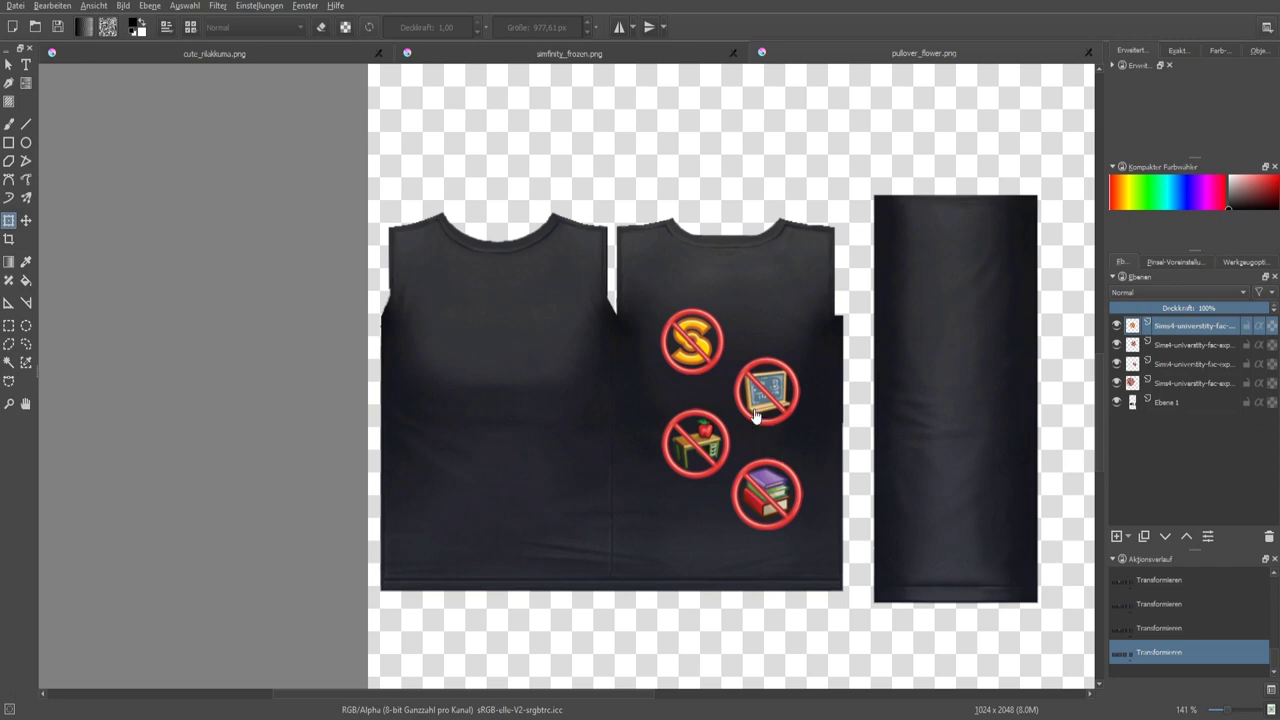
scroll(786, 369, down, 2)
scroll(788, 374, up, 5)
scroll(822, 403, down, 1)
scroll(821, 403, down, 6)
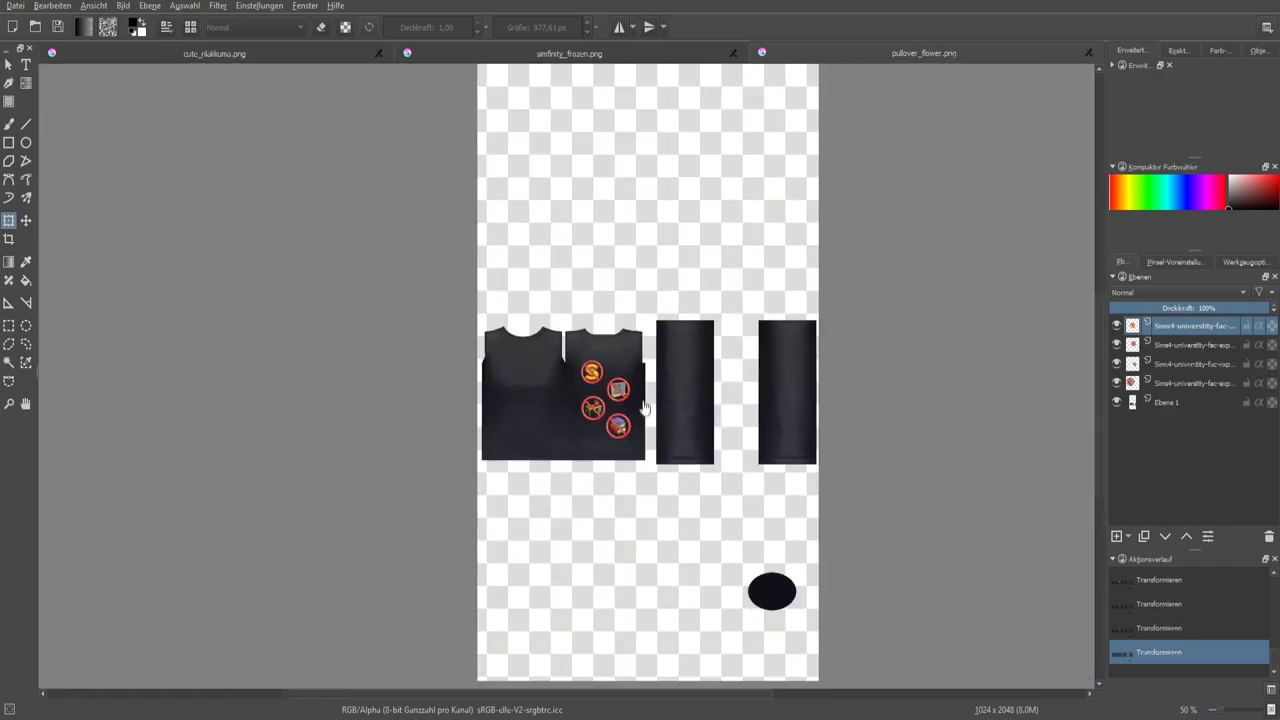
scroll(645, 400, up, 5)
key(alt+Tab)
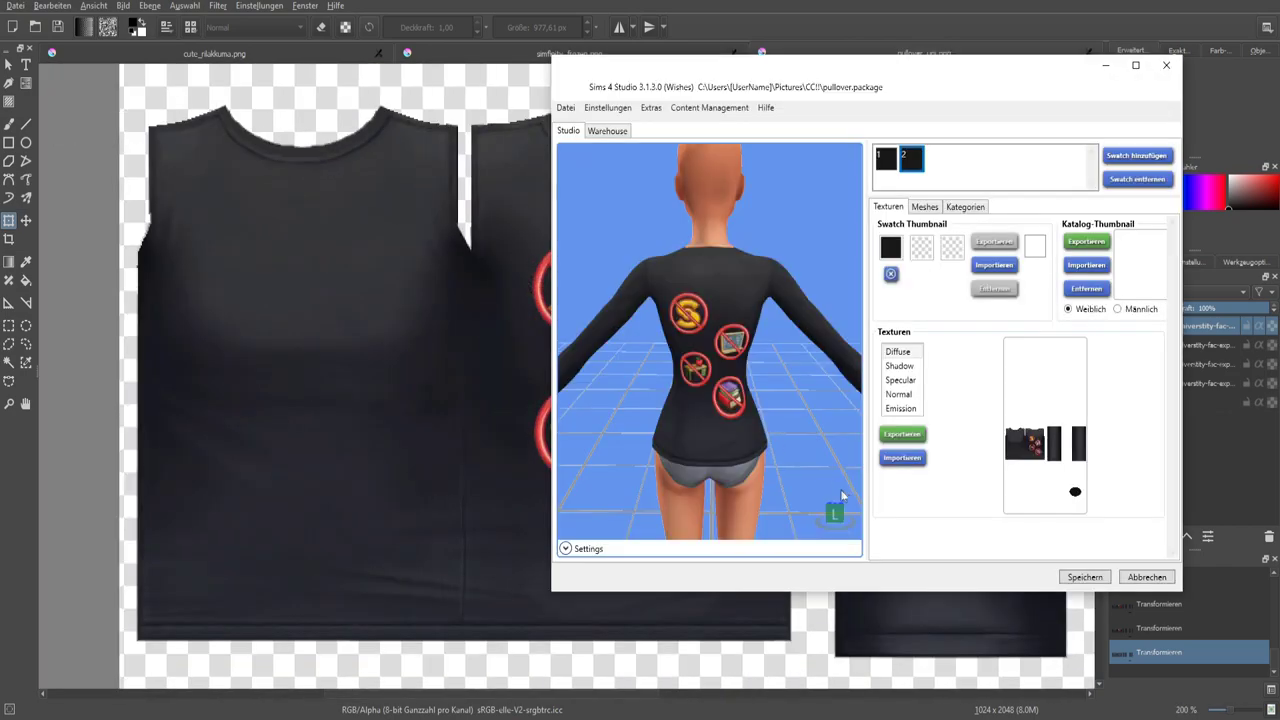
click(1085, 578)
Remove the Sim's shorts and sandals in The Sims 4's Create-a-Sim.
click(662, 397)
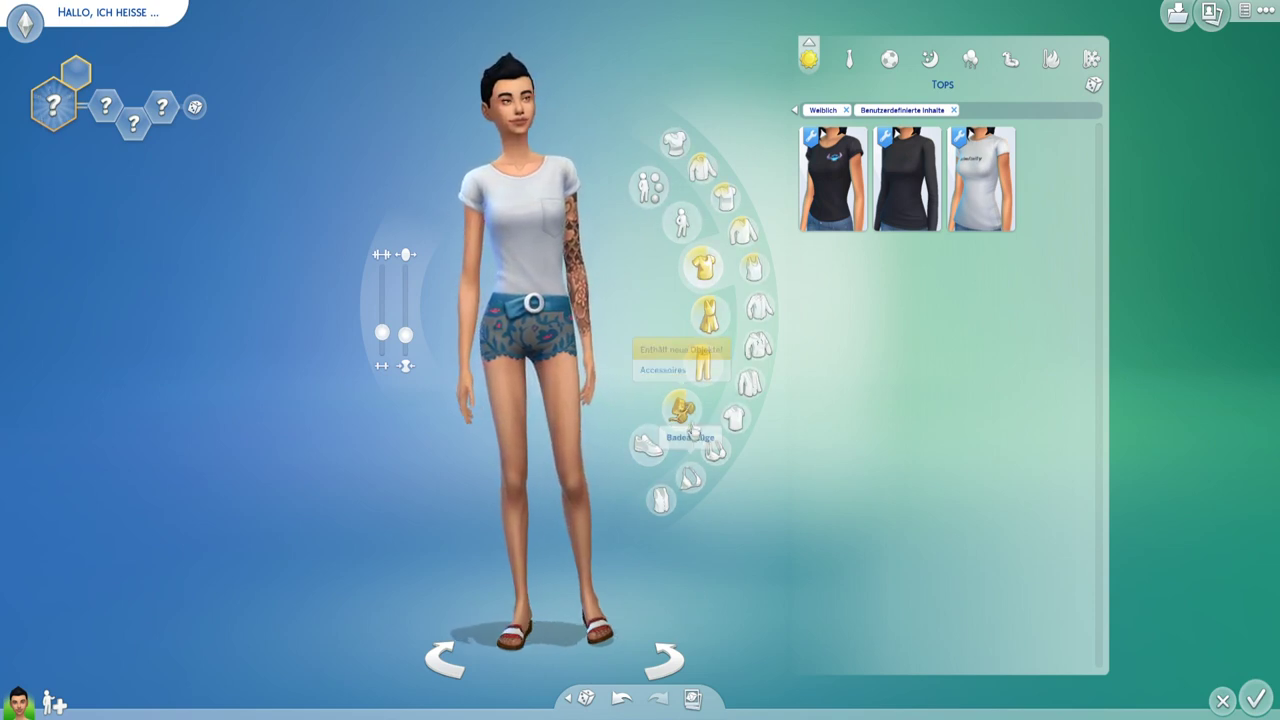
click(702, 365)
click(660, 447)
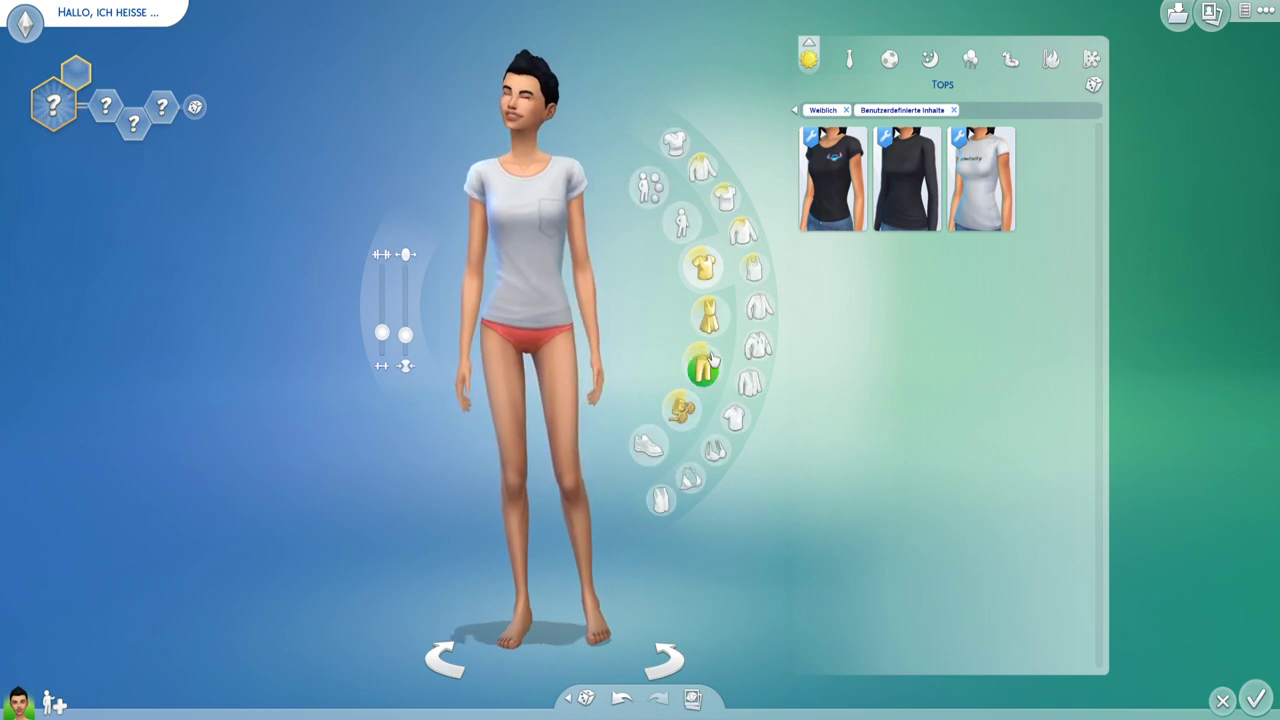
Put the black custom T-shirt with the Stitch pocket design on the Sim and examine it up close.
click(843, 183)
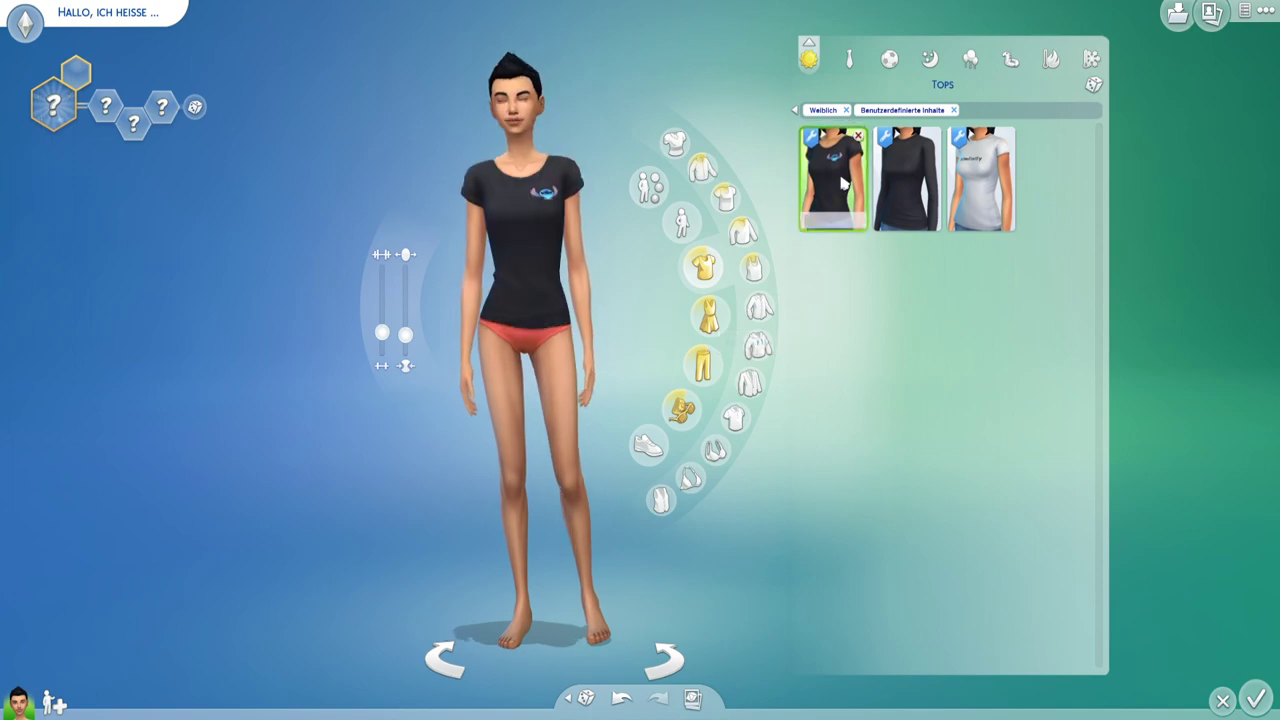
scroll(627, 323, up, 3)
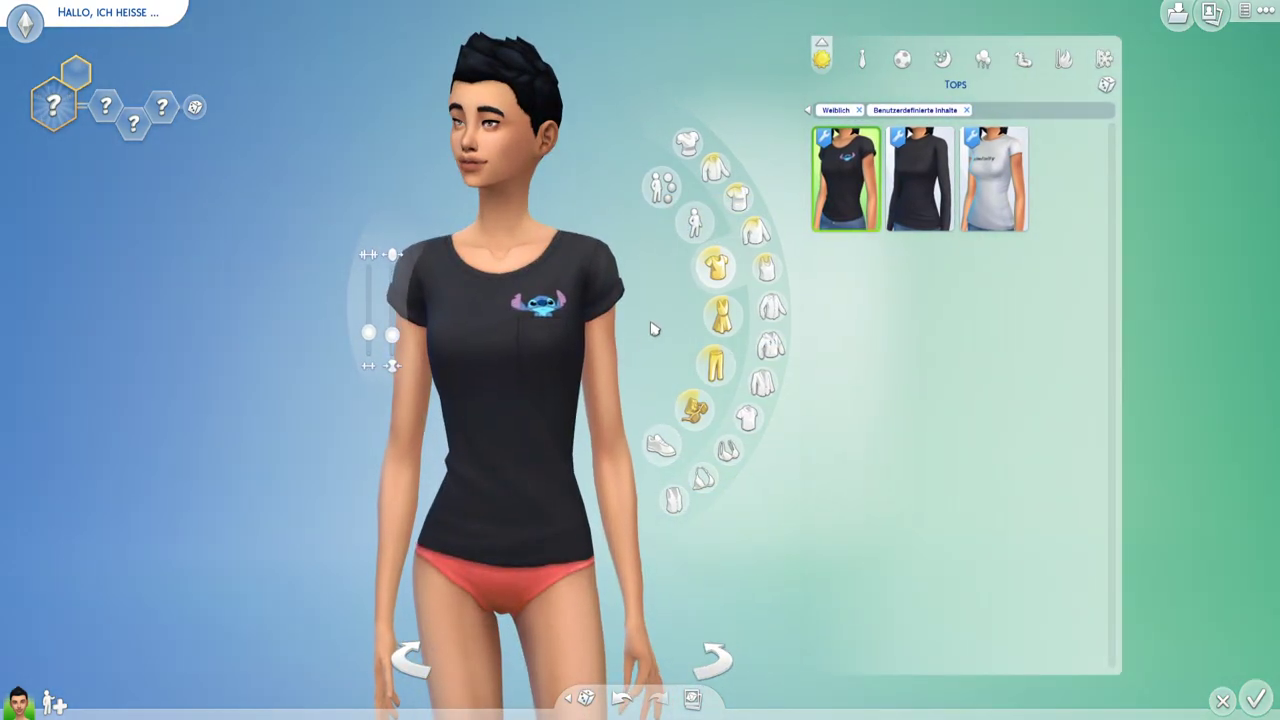
drag(654, 314, 653, 315)
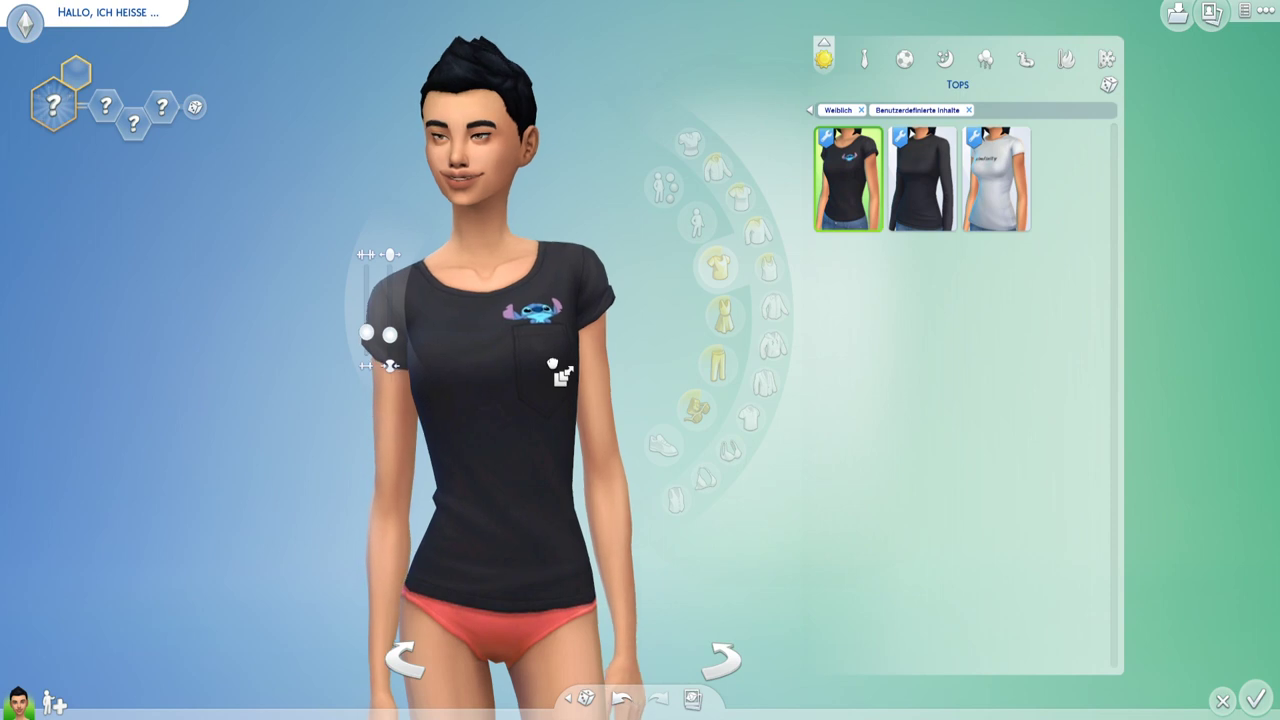
drag(629, 323, 648, 348)
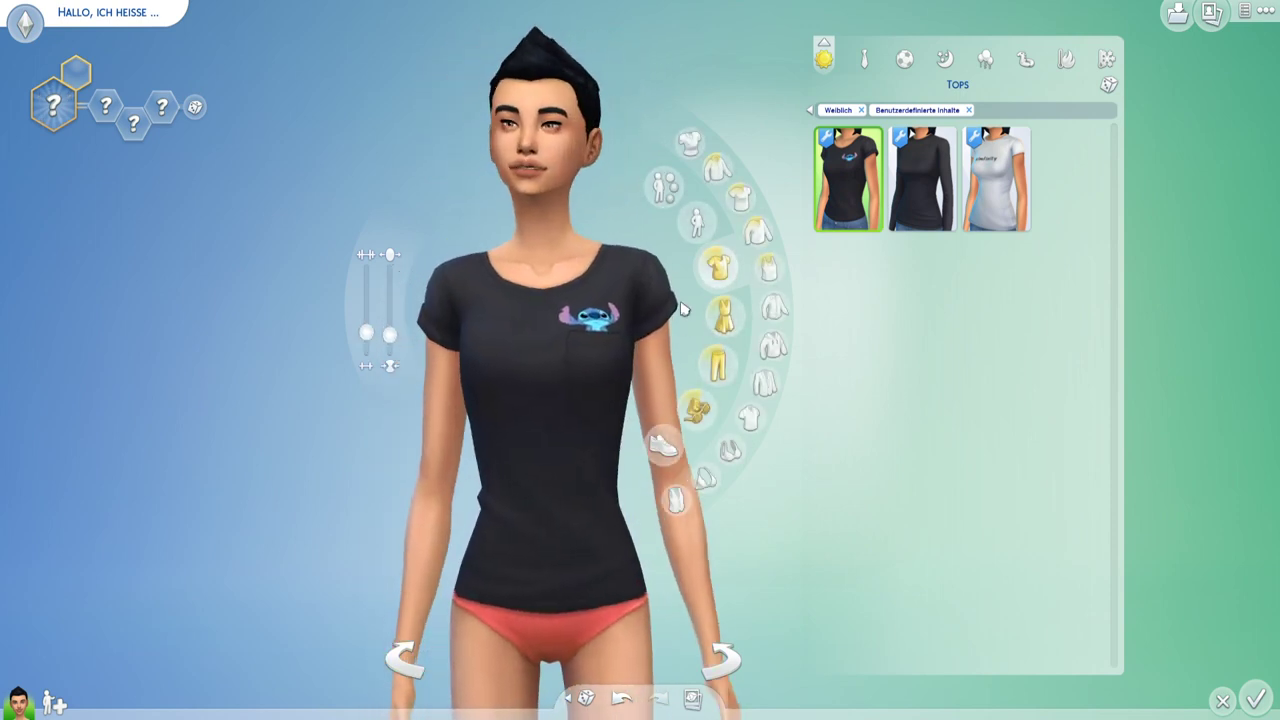
Try the T-shirt's Eevee, Pikachu, Mimikyu and Rilakkuma swatches on the Sim and view the pocket designs up close.
mouse_move(850, 236)
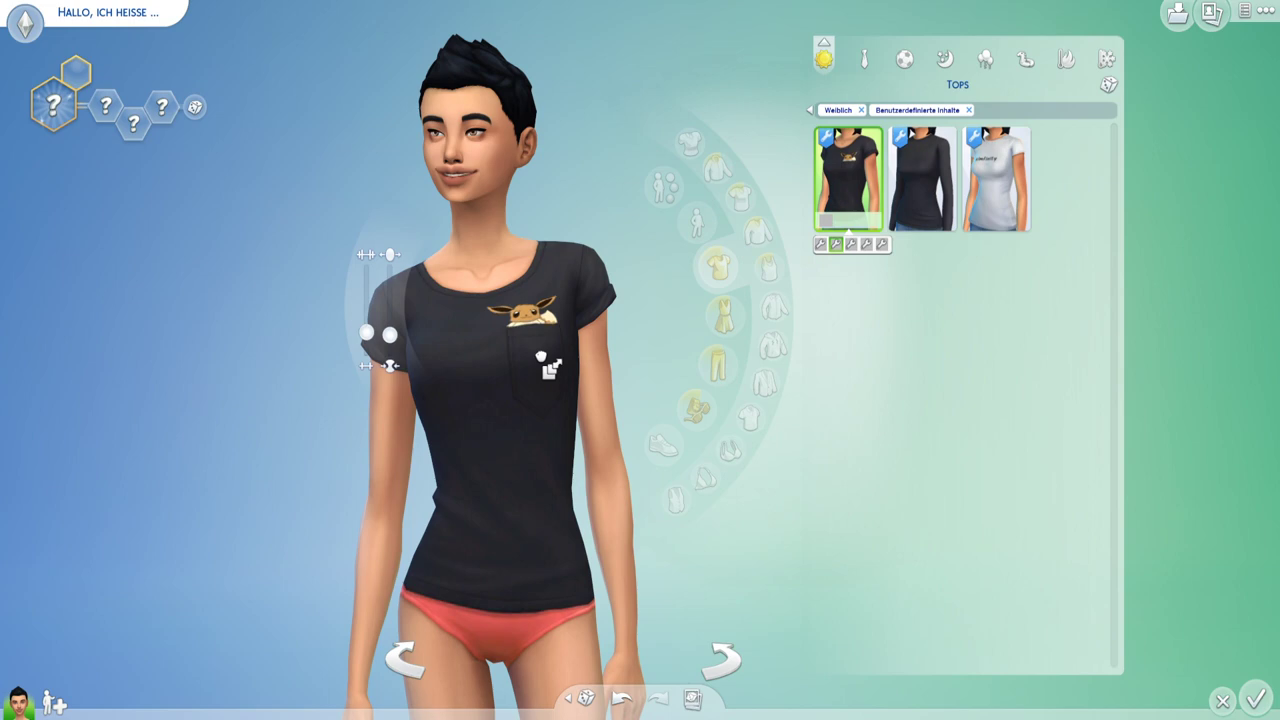
drag(634, 323, 637, 386)
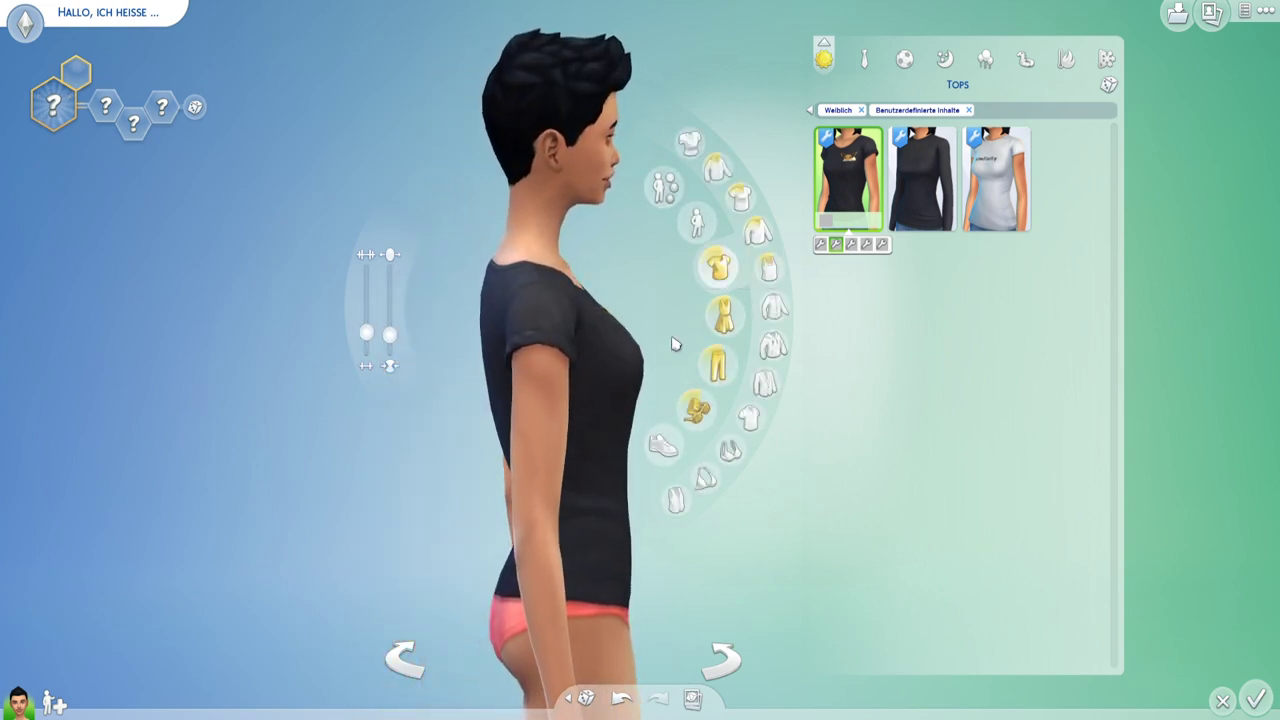
drag(676, 342, 672, 341)
click(851, 244)
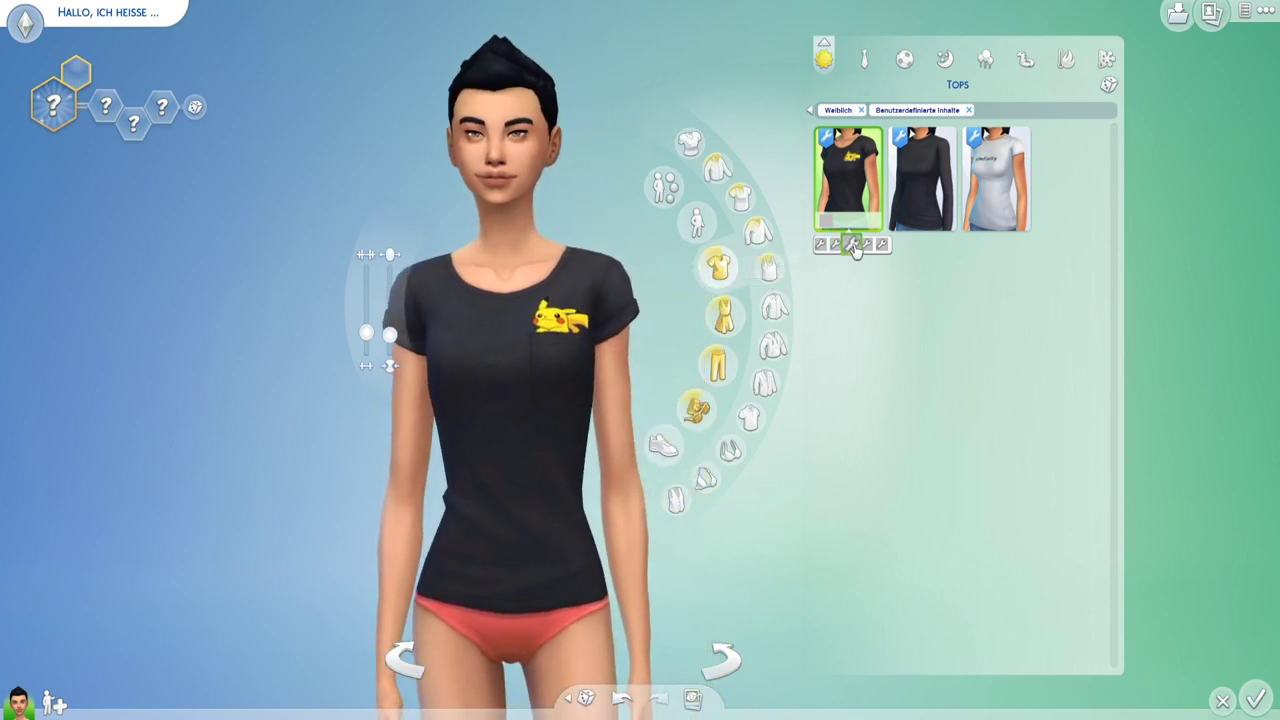
click(867, 244)
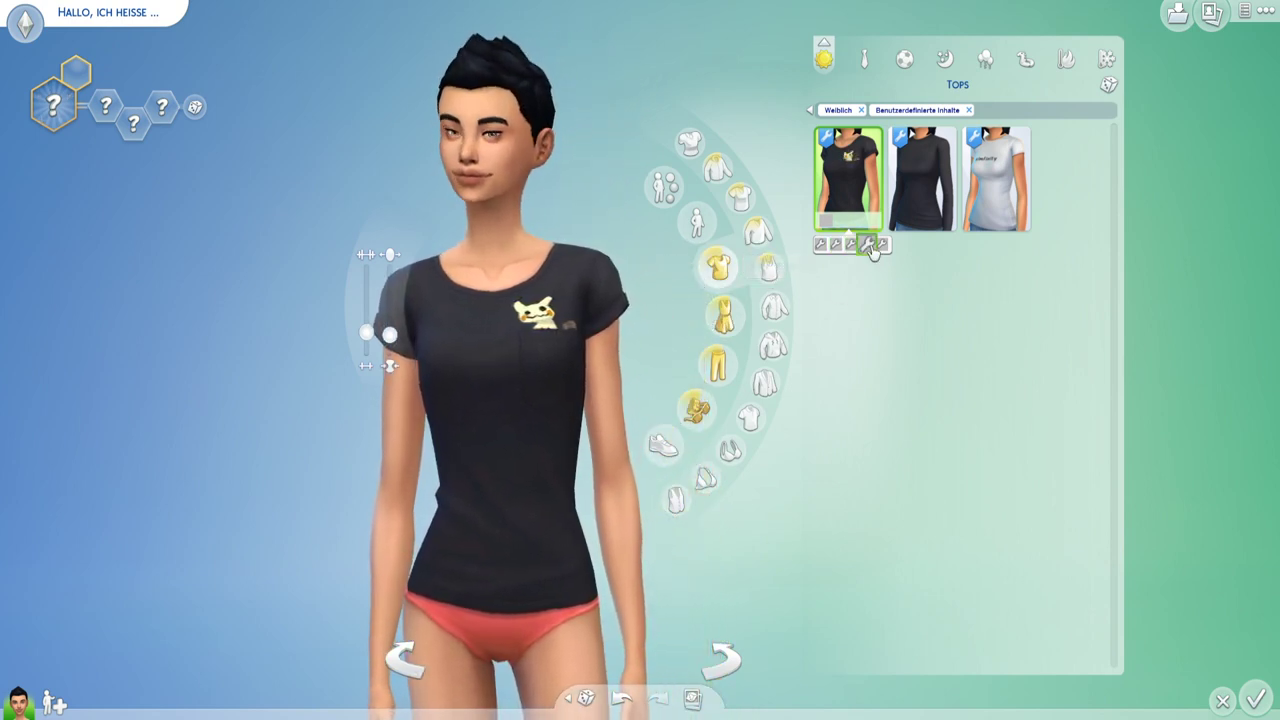
click(881, 244)
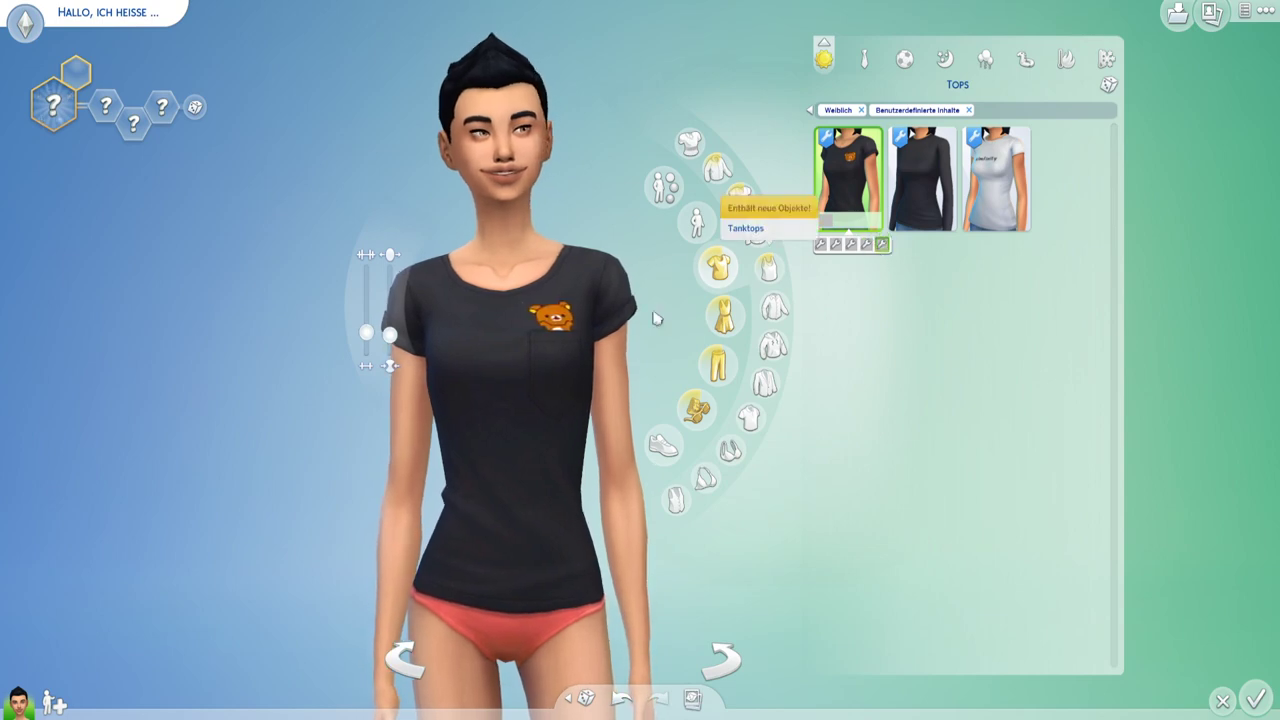
scroll(658, 325, up, 2)
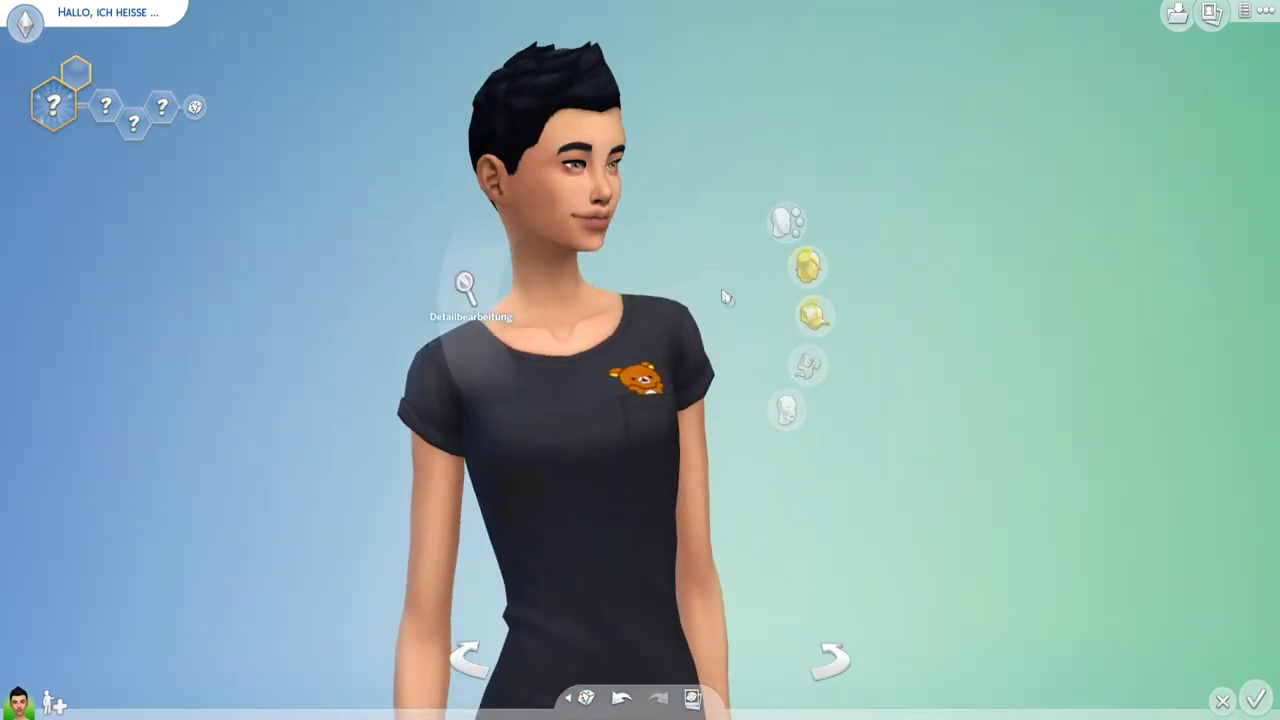
Return to the custom tops and dress the Sim in the black long-sleeved pullover.
click(651, 390)
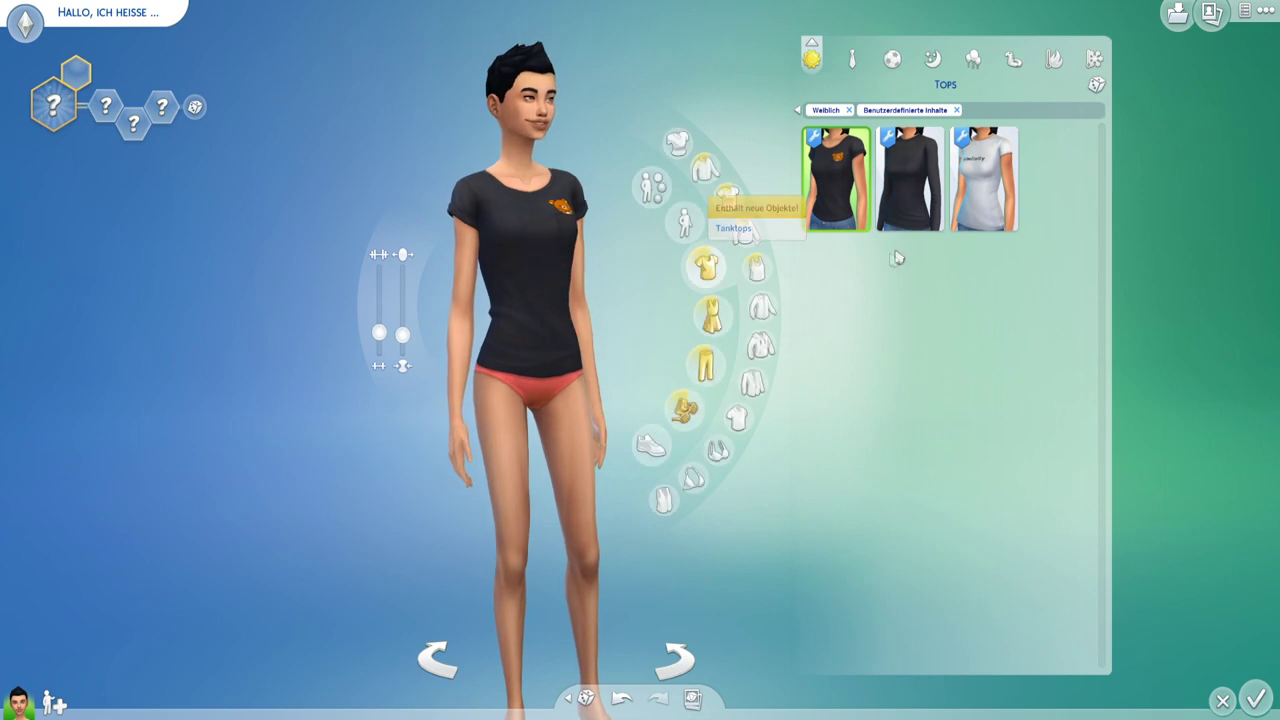
click(912, 182)
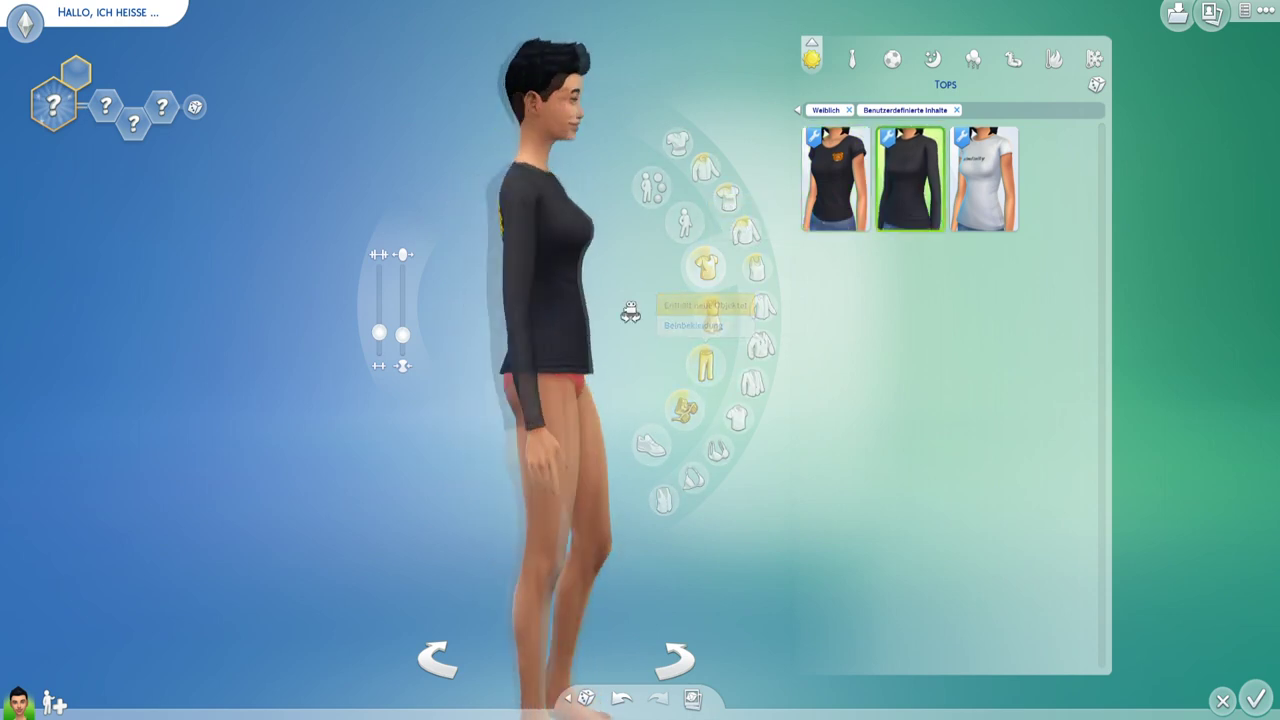